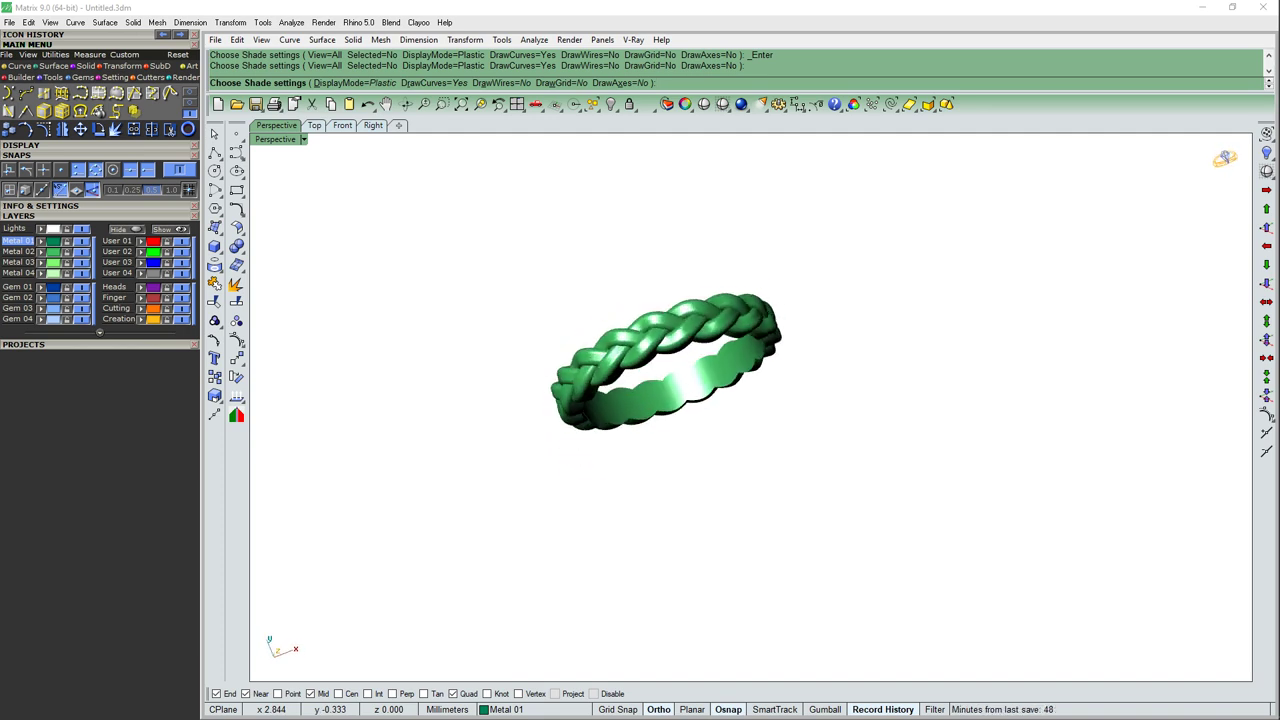
# Step: Delete the finished braided ring and switch to the four-view layout
pyautogui.press('Delete')
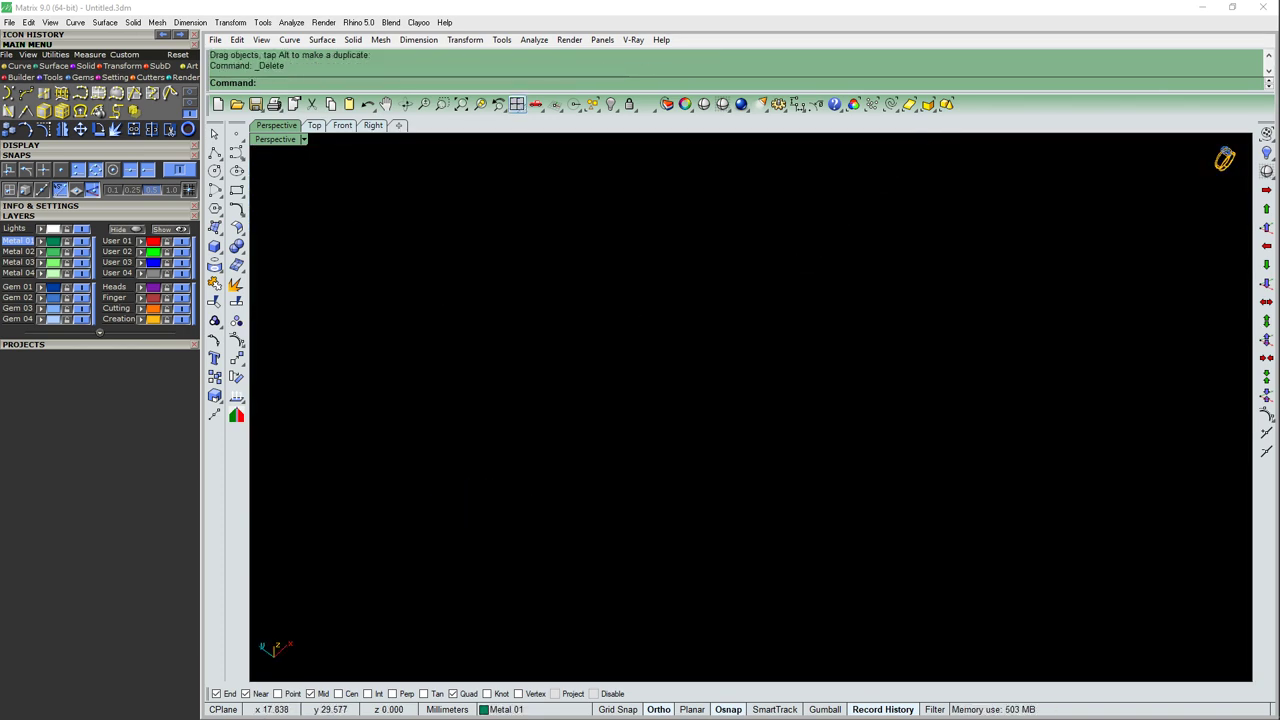
pyautogui.hotkey('ctrl', 'F5')
# Step: Draw a 20 mm diameter circle centred at the origin
pyautogui.click(214, 170)
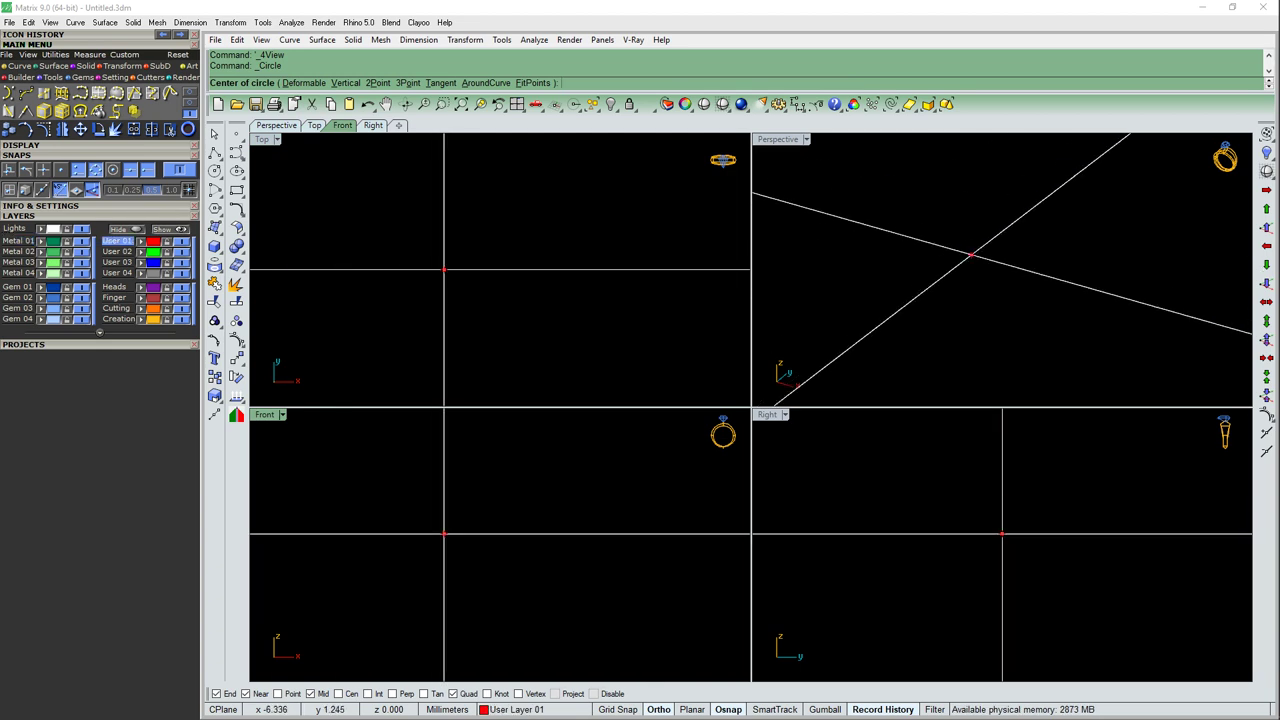
pyautogui.press('Return')
pyautogui.write('0')
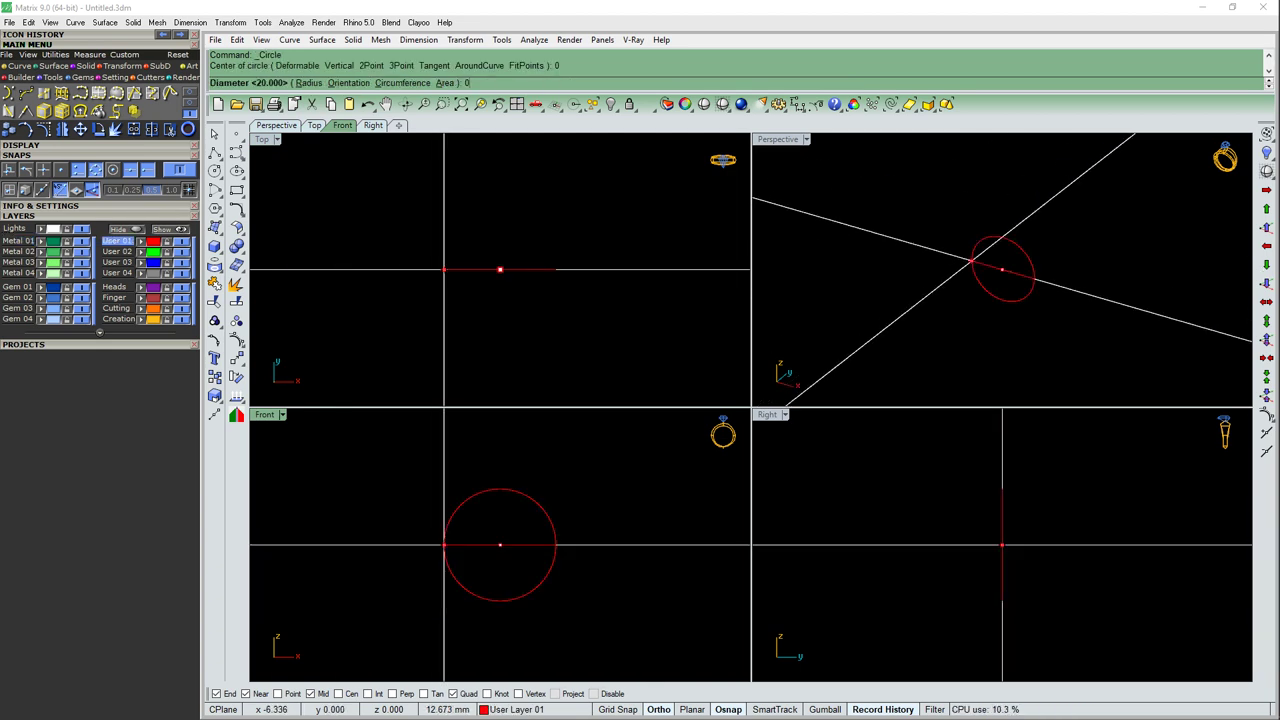
pyautogui.press('Return')
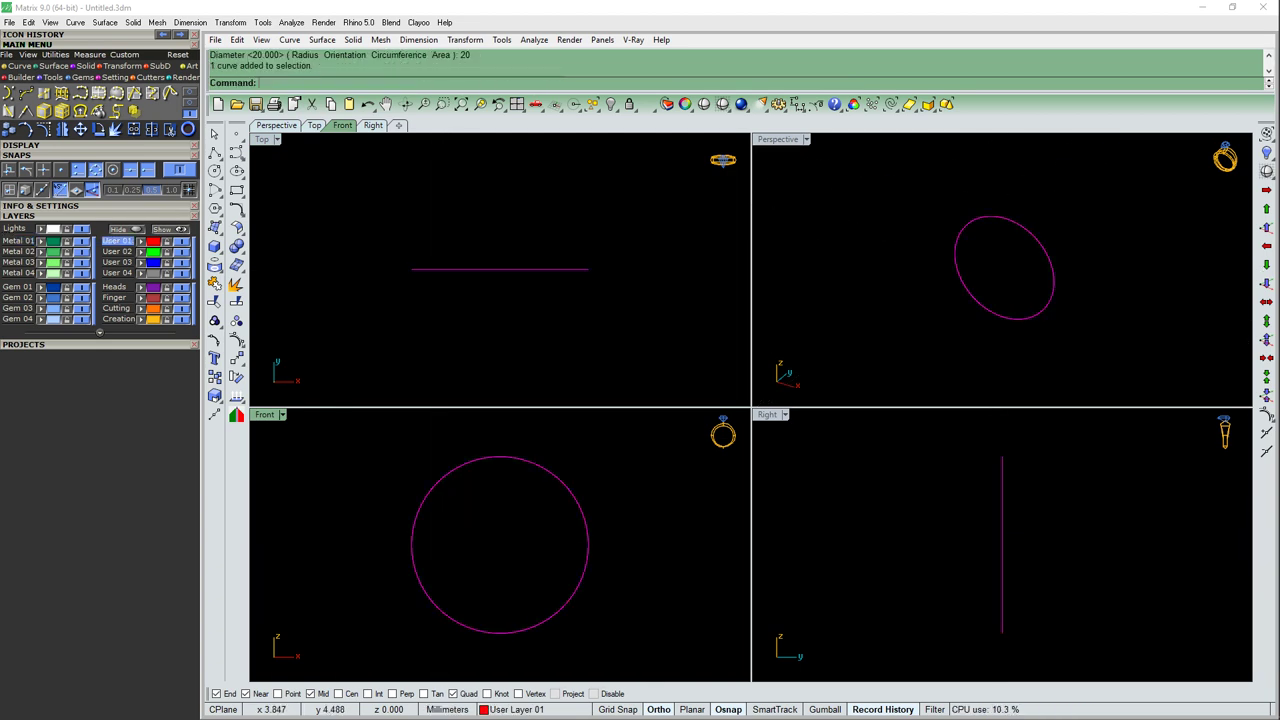
# Step: Move the circle's seam to its bottom quadrant and measure its 62.832 mm length
pyautogui.write('CrvSeam')
pyautogui.press('Return')
pyautogui.moveTo(588, 545); pyautogui.dragTo(500, 632)
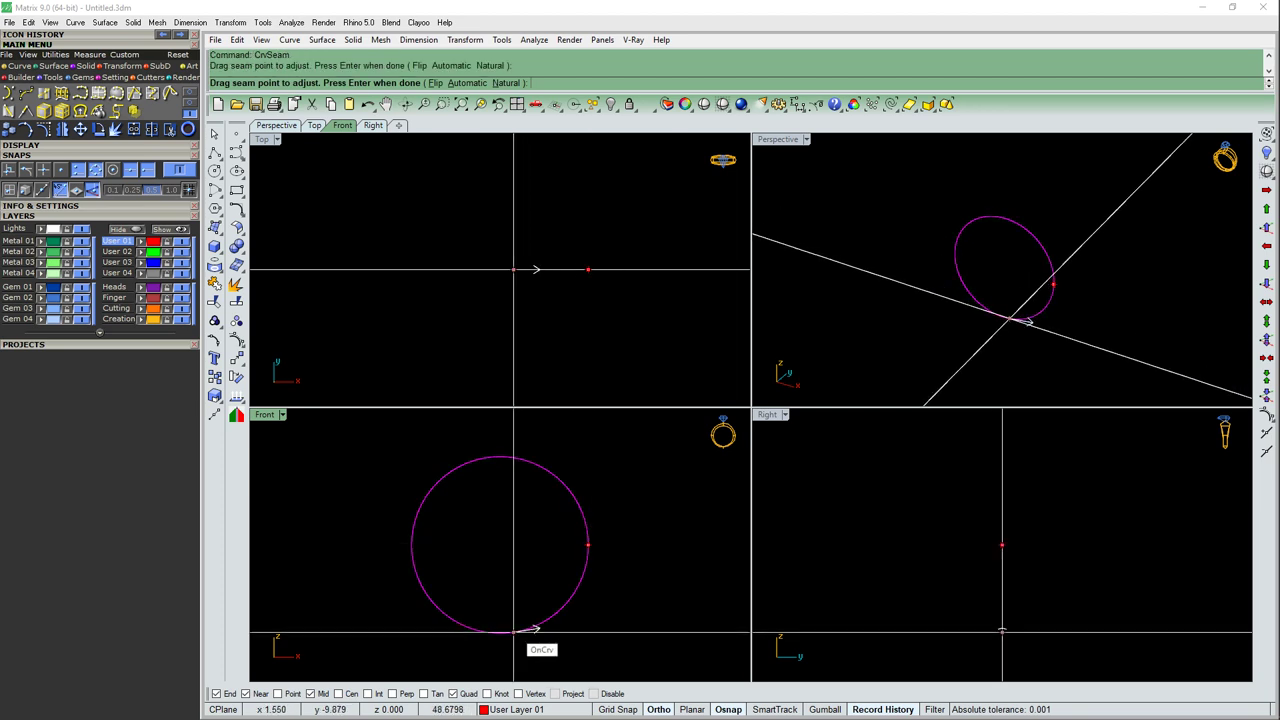
pyautogui.press('Return')
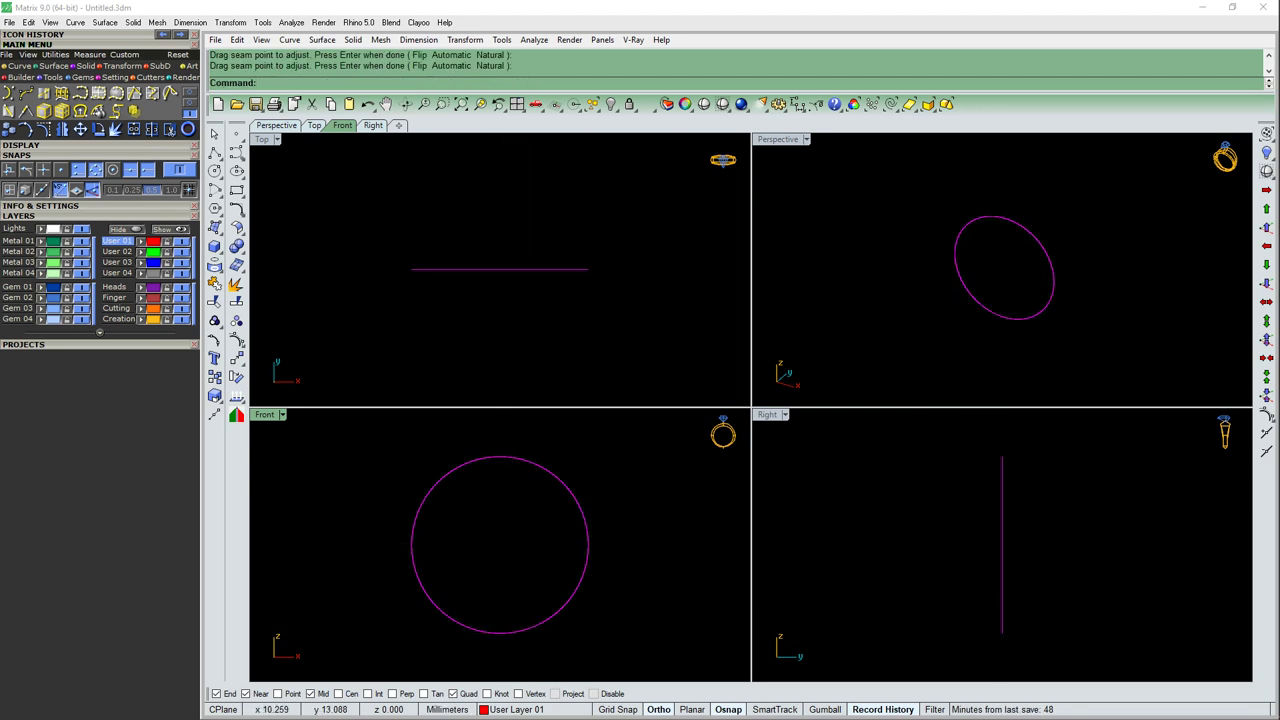
pyautogui.click(534, 39)
pyautogui.click(545, 138)
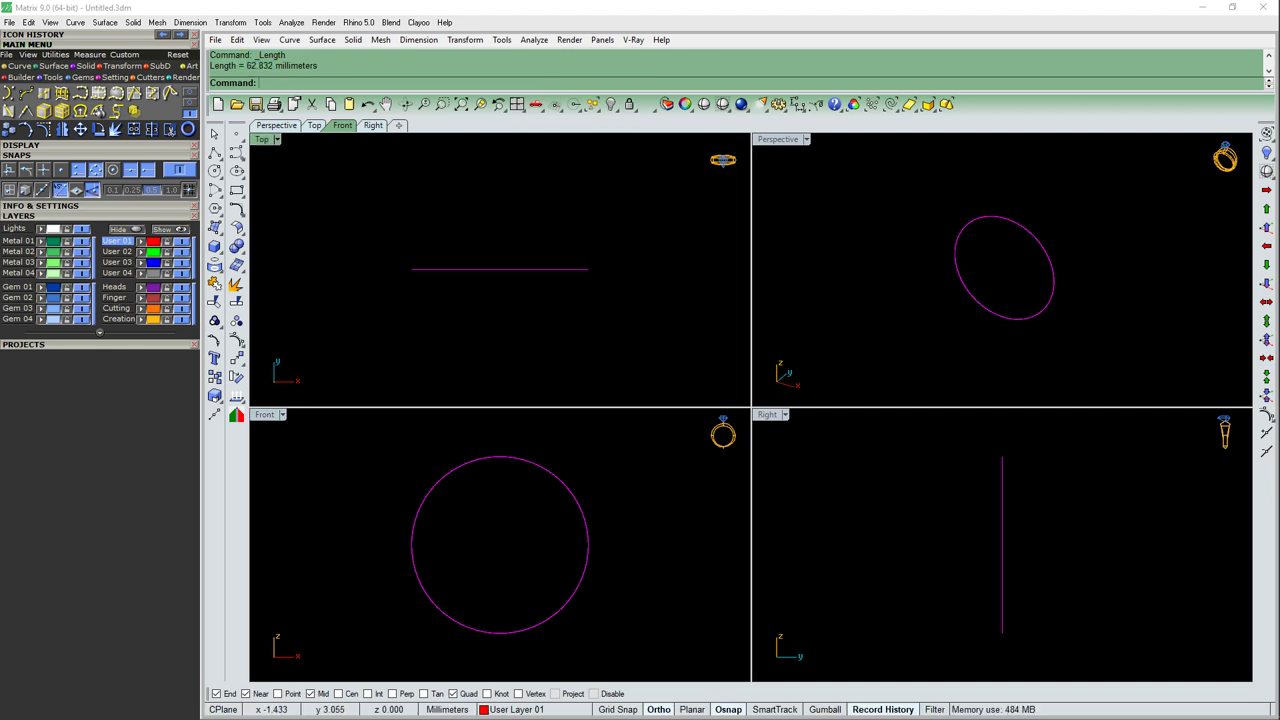
# Step: Draw a 62.832 mm line from the origin along the x-axis
pyautogui.write('Lne')
pyautogui.press('Return')
pyautogui.write('0')
pyautogui.press('Return')
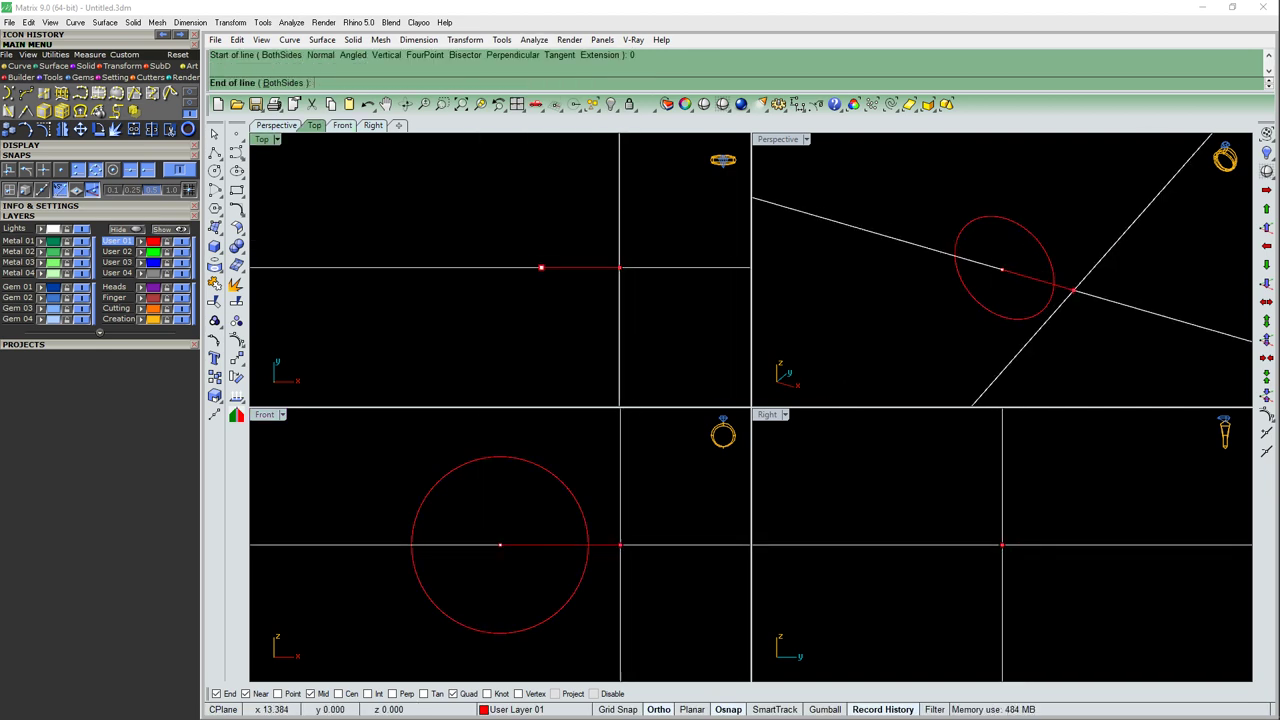
pyautogui.moveTo(1077, 329); pyautogui.dragTo(1100, 316, button='right')
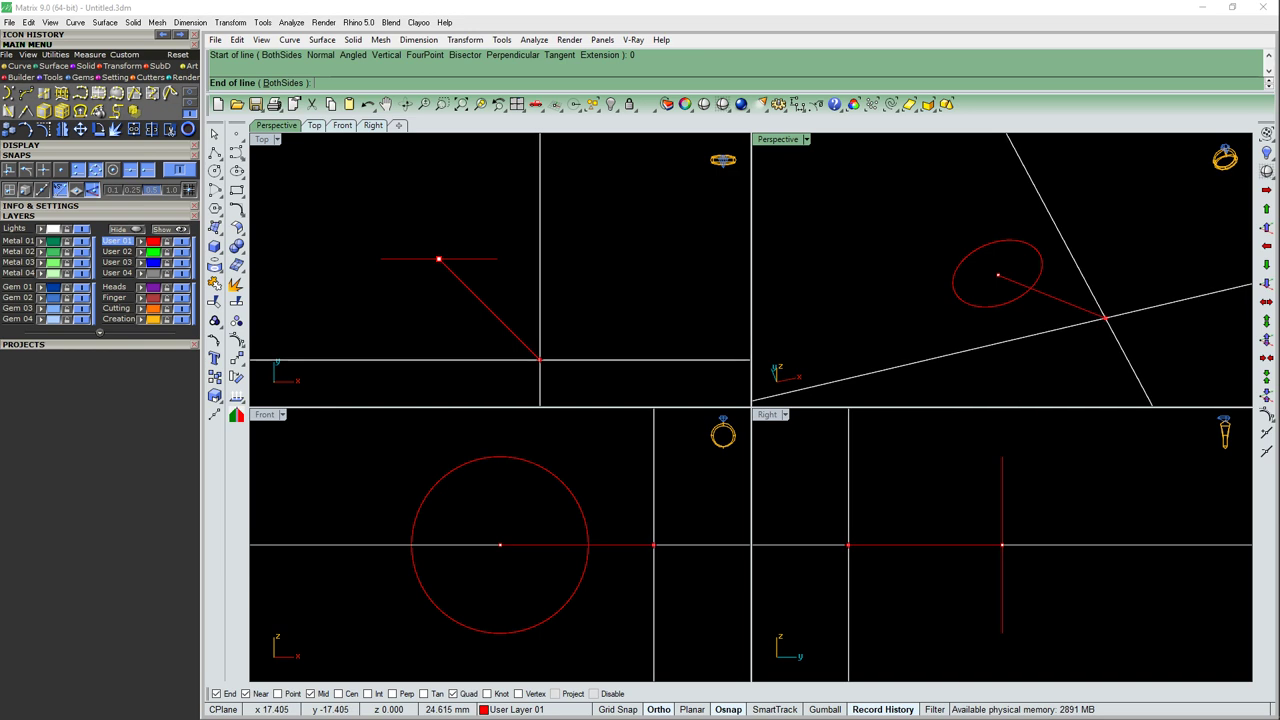
pyautogui.write('62.832')
pyautogui.press('Return')
pyautogui.click(1100, 316)
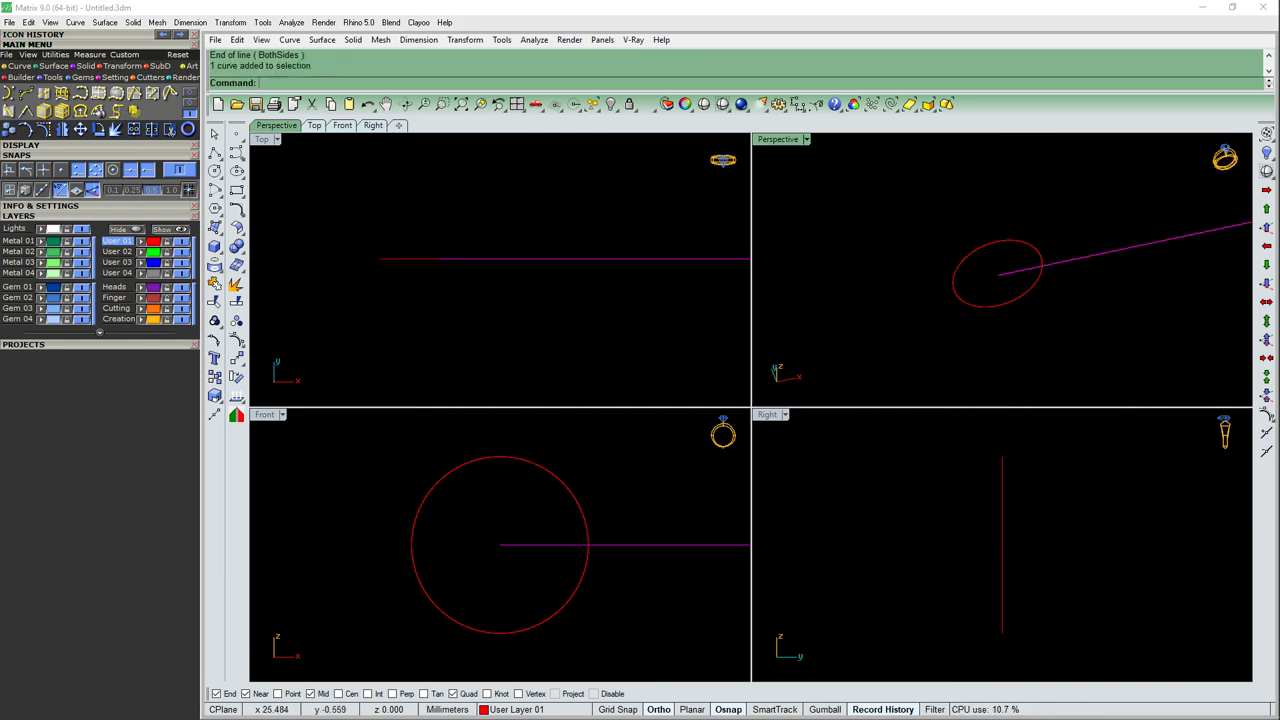
# Step: Centre the line's midpoint on the origin, then hide the line and the circle
pyautogui.write('m')
pyautogui.press('Return')
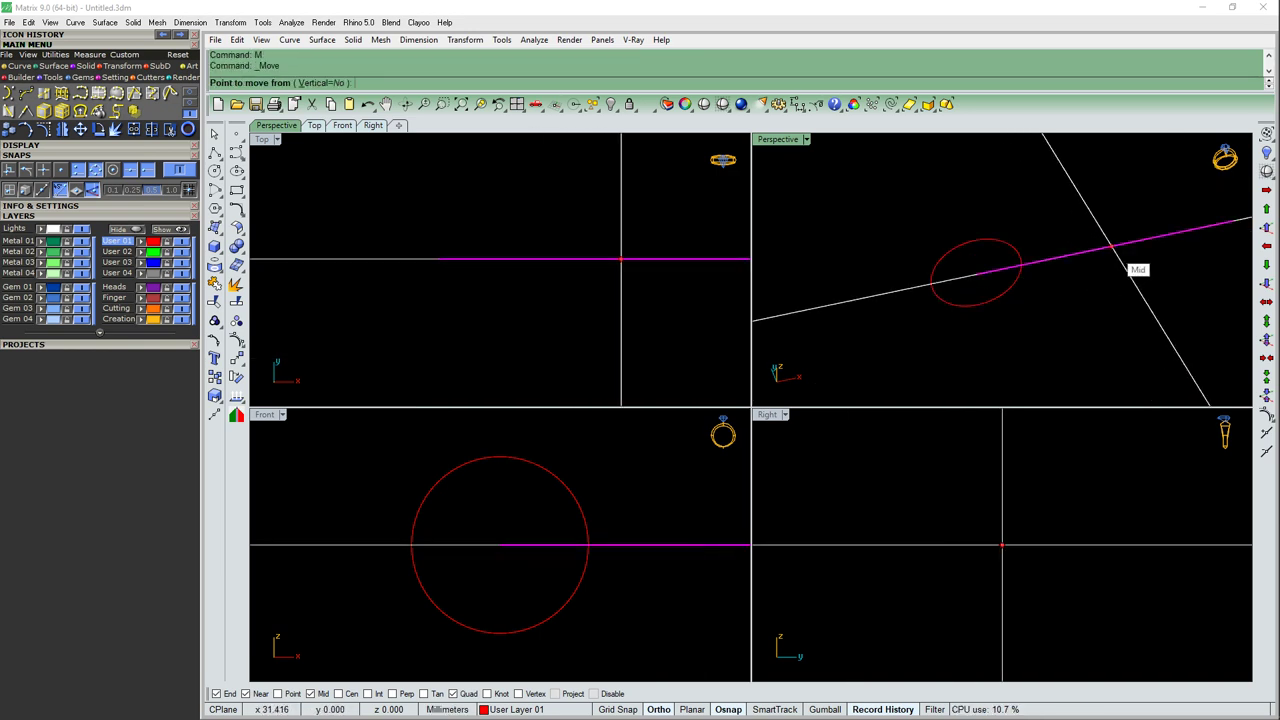
pyautogui.click(1113, 248)
pyautogui.write('0')
pyautogui.press('Return')
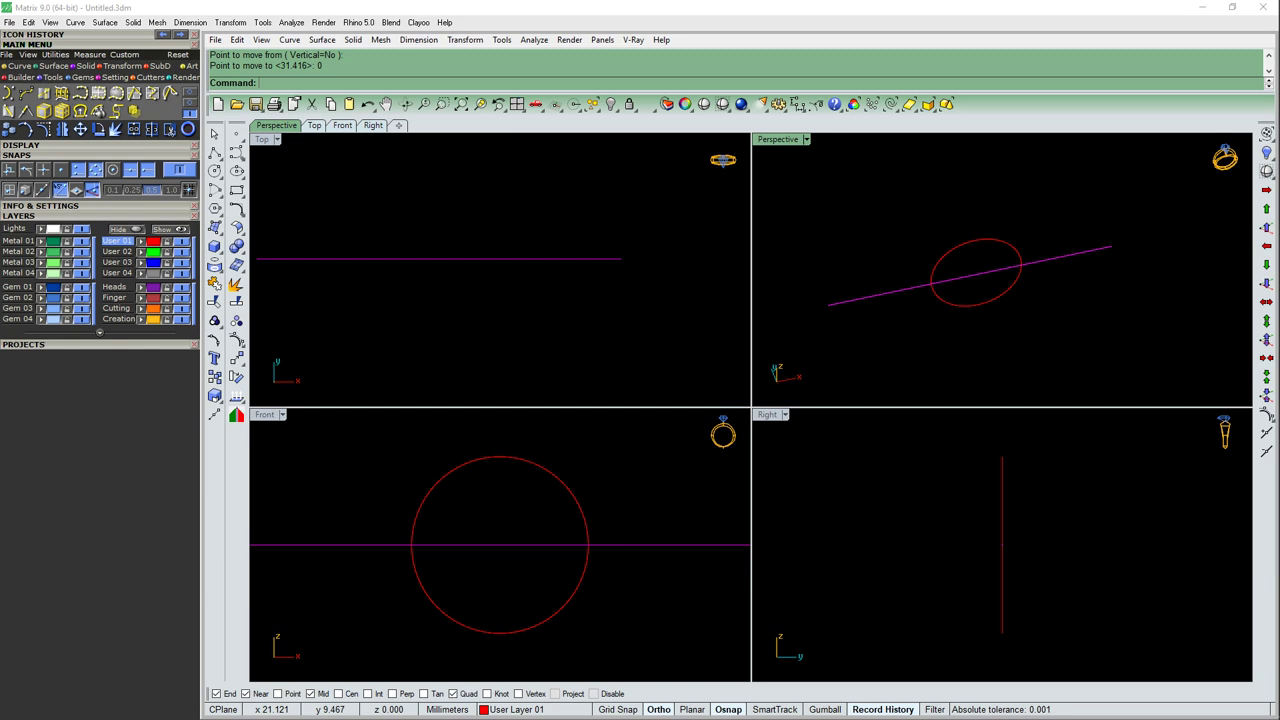
pyautogui.write('h')
pyautogui.press('Return')
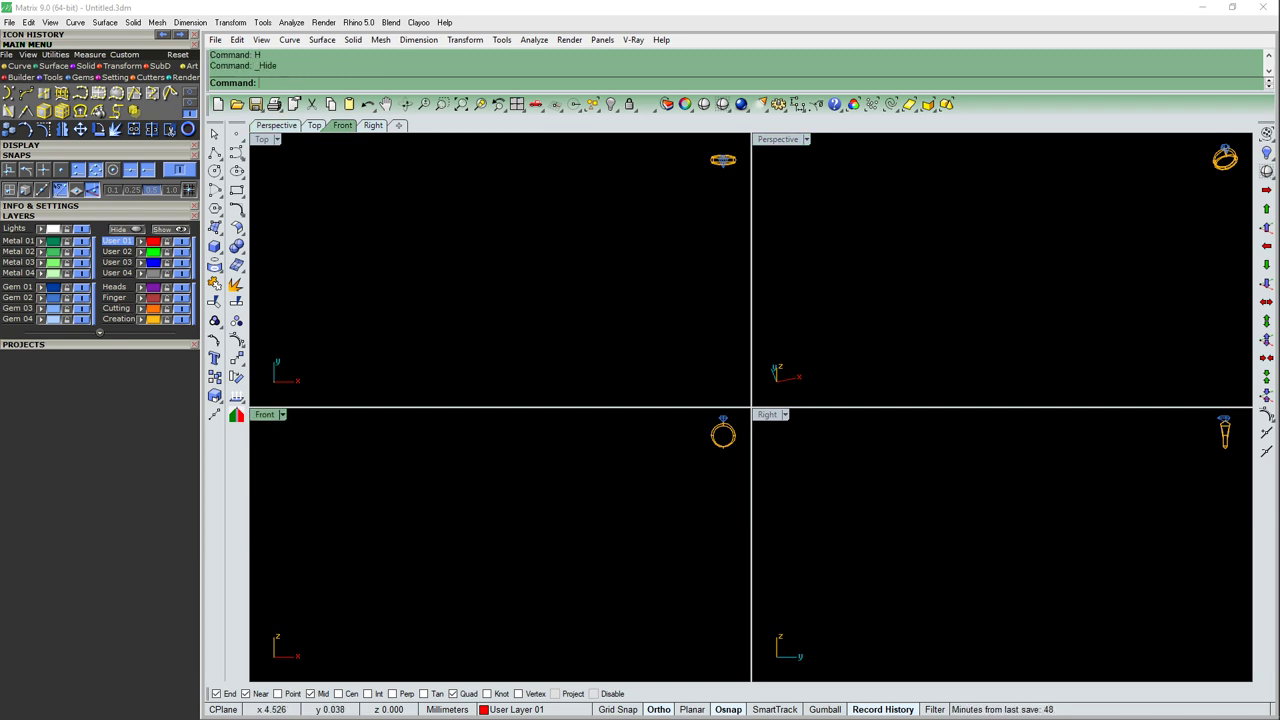
# Step: In a maximized Top view, draw an evenly spaced control-point curve rising 8 mm up the y-axis from the origin
pyautogui.hotkey('ctrl', 'F1')
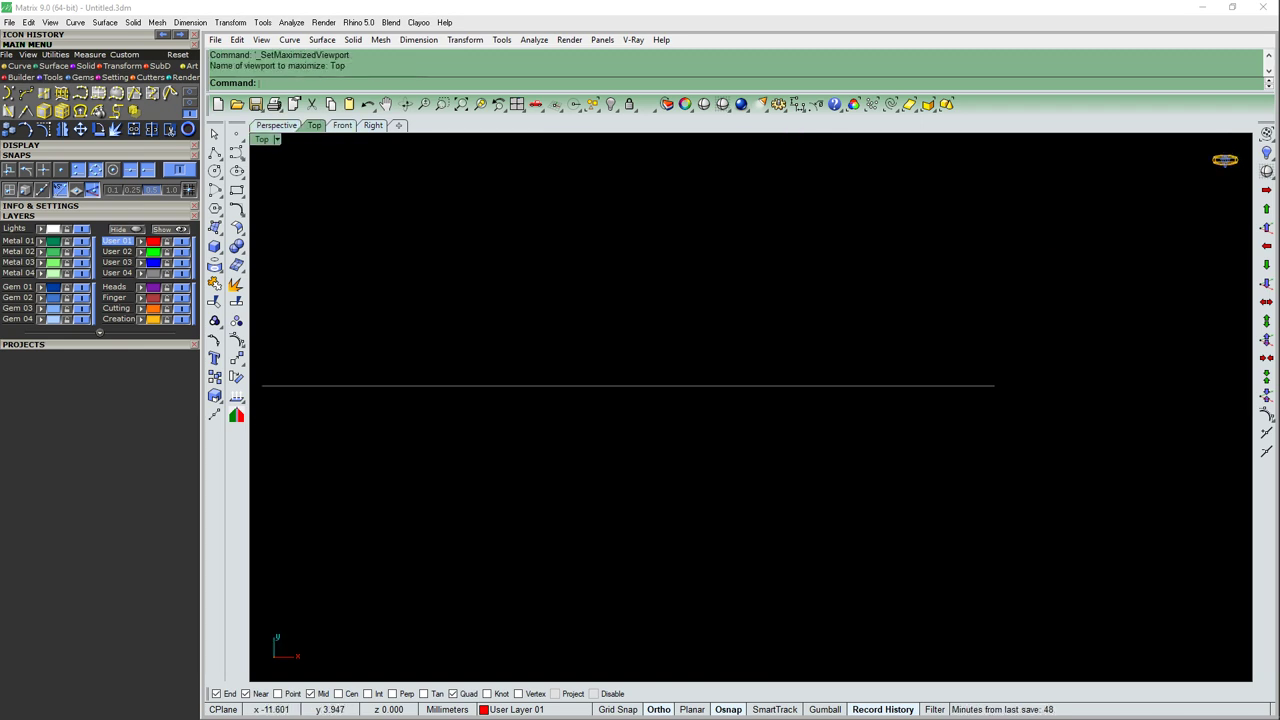
pyautogui.click(26, 129)
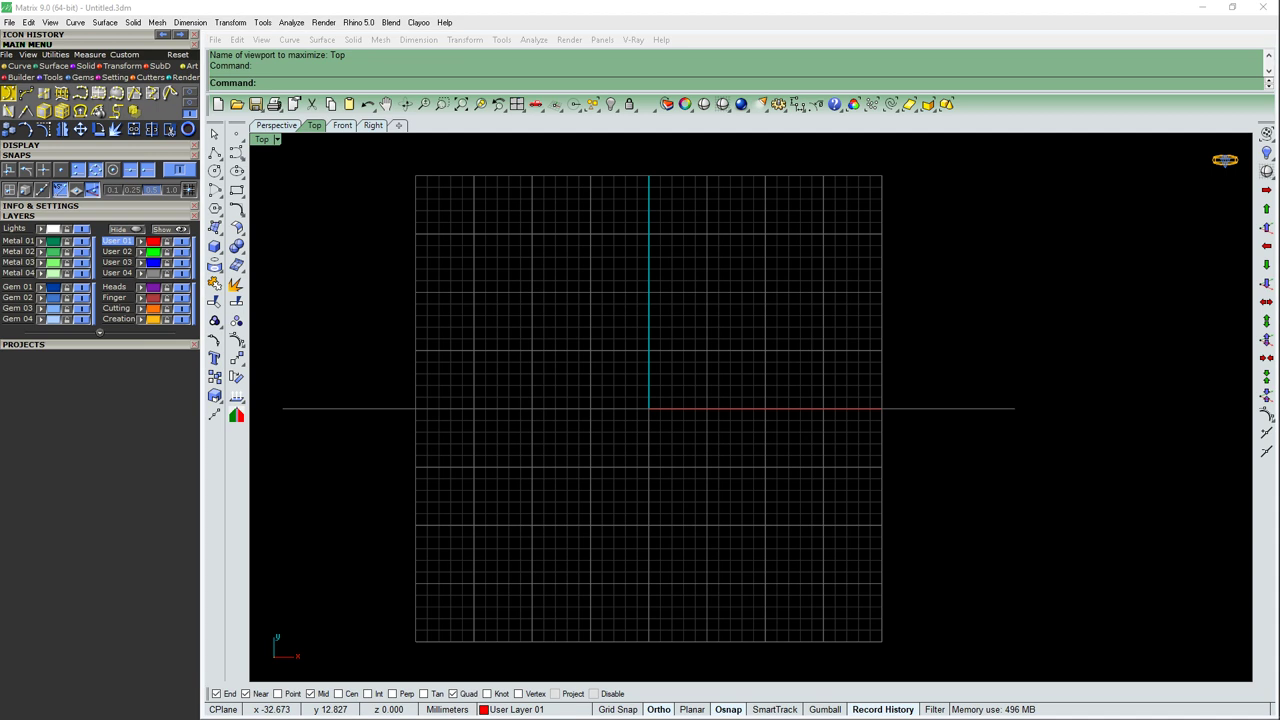
pyautogui.scroll(5, 678, 408)
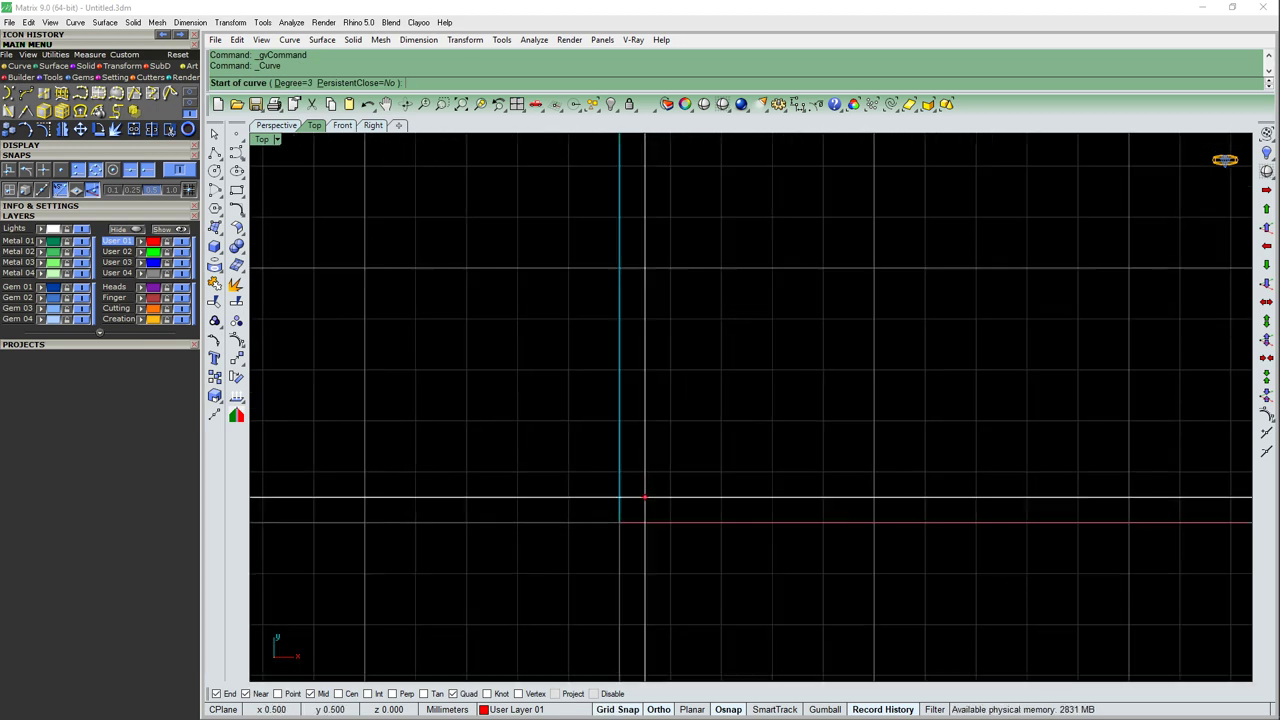
pyautogui.click(619, 522)
pyautogui.click(619, 471)
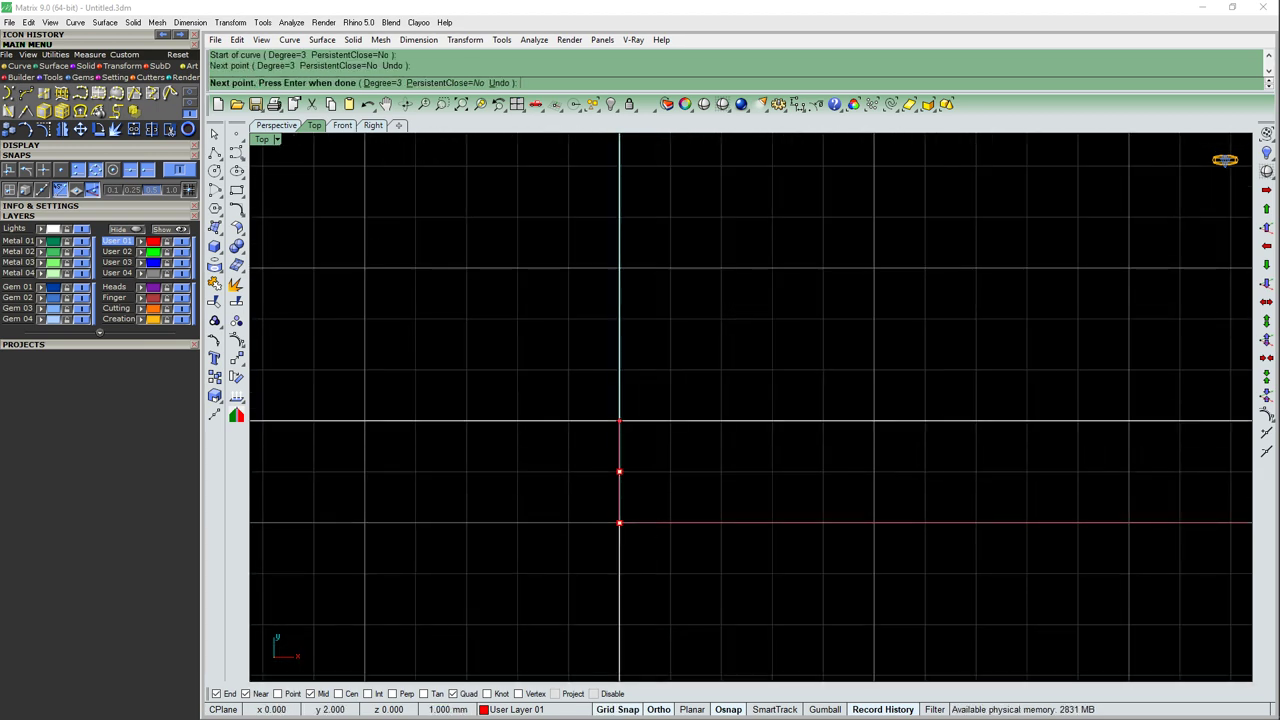
pyautogui.click(619, 421)
pyautogui.click(619, 370)
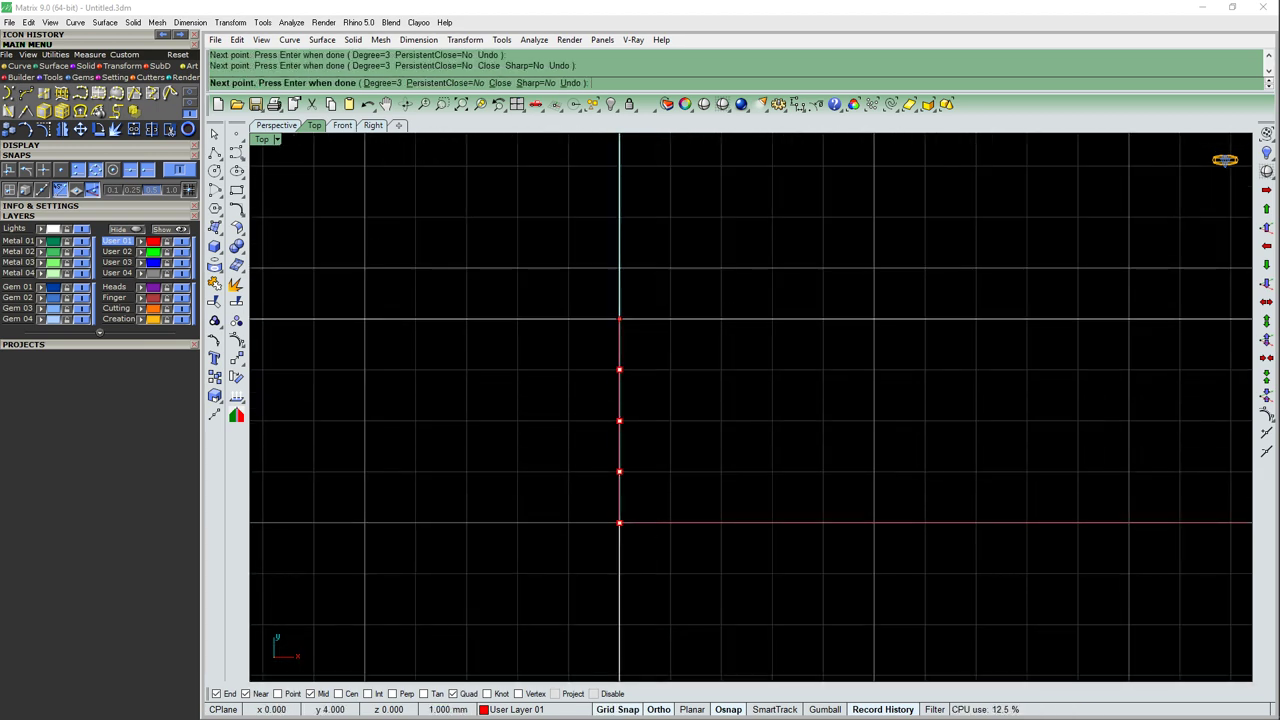
pyautogui.click(619, 319)
pyautogui.click(619, 268)
pyautogui.click(619, 217)
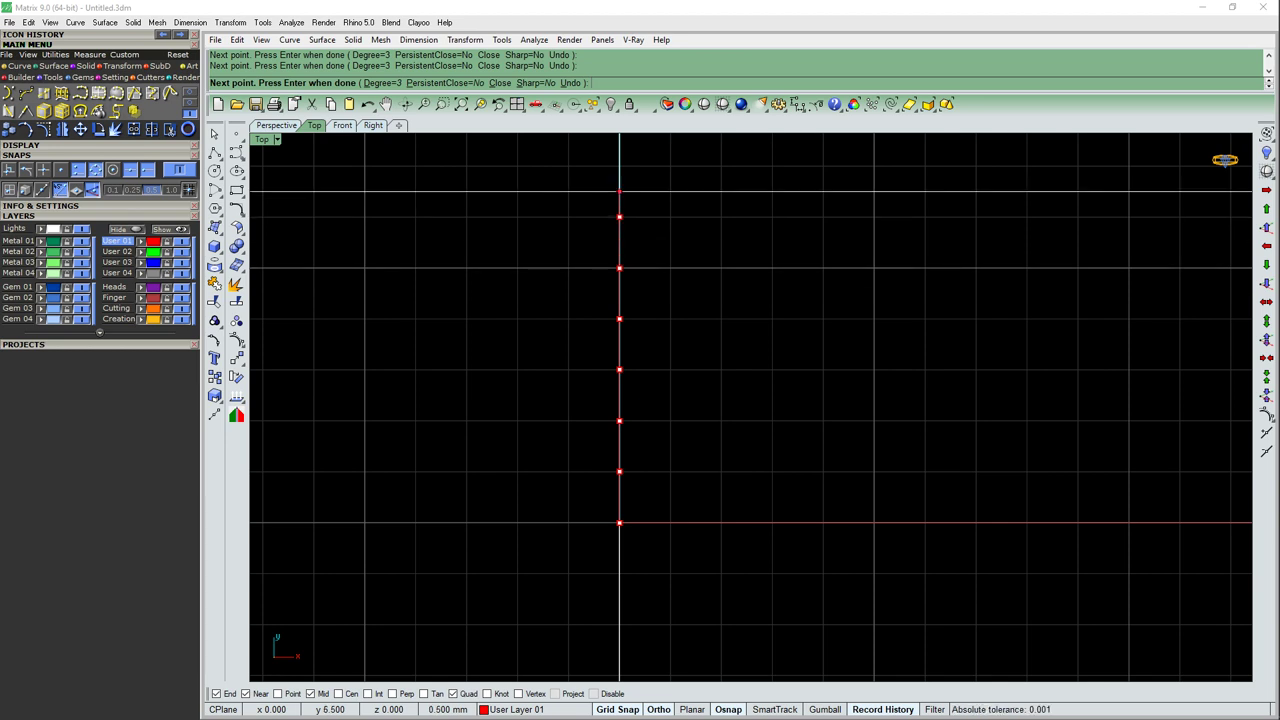
pyautogui.click(619, 166)
pyautogui.moveTo(619, 166); pyautogui.dragTo(610, 287, button='right')
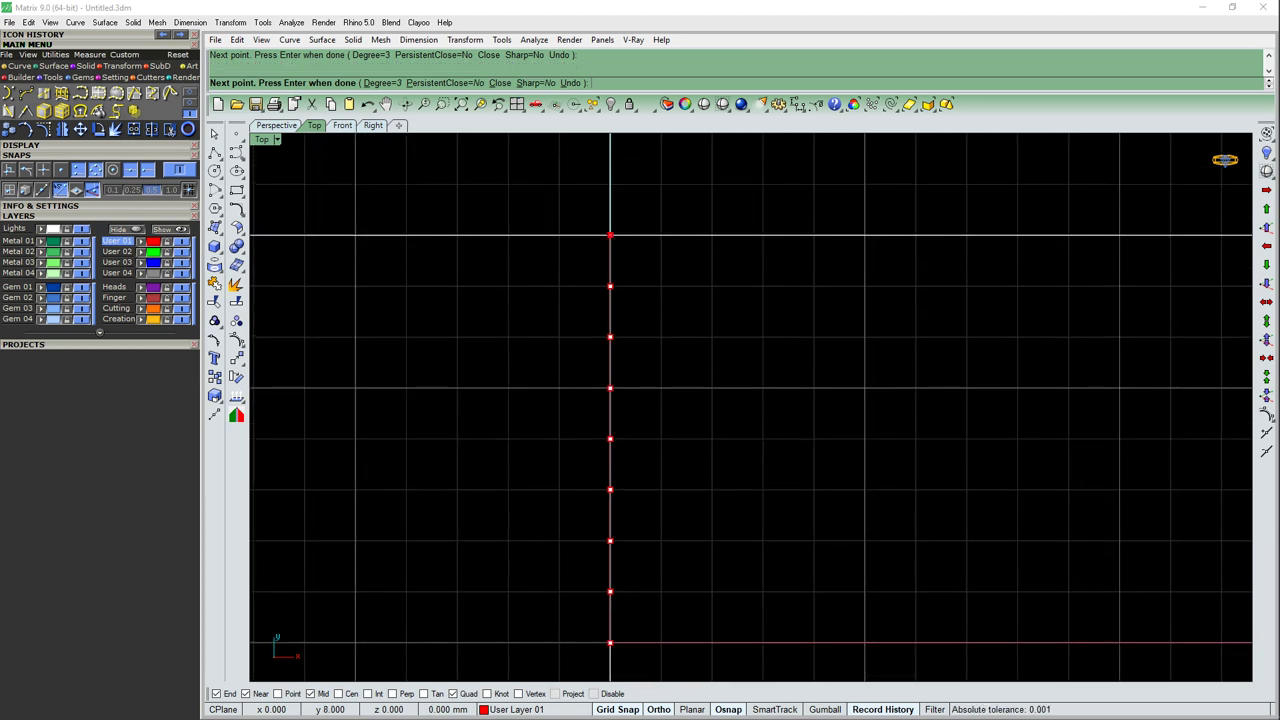
pyautogui.press('Return')
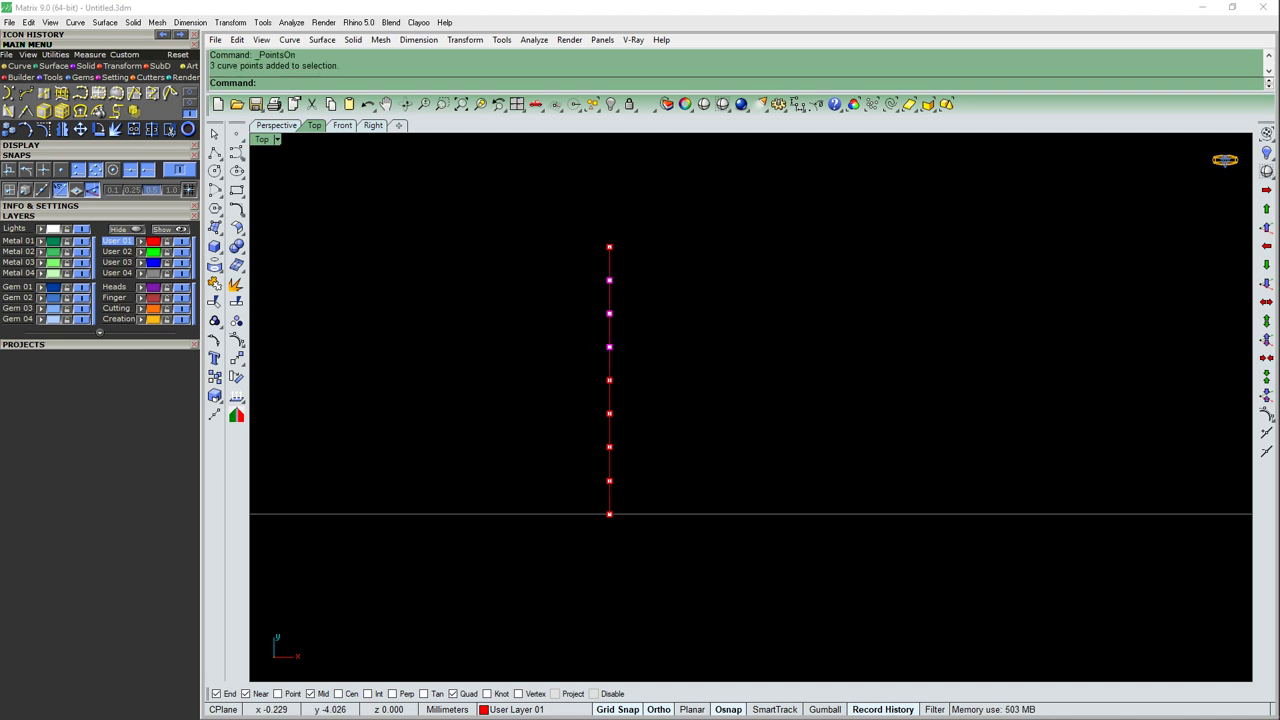
# Step: Shift the upper control points right of the axis and the three lower points left
pyautogui.scroll(2, 660, 301)
pyautogui.click(691, 322)
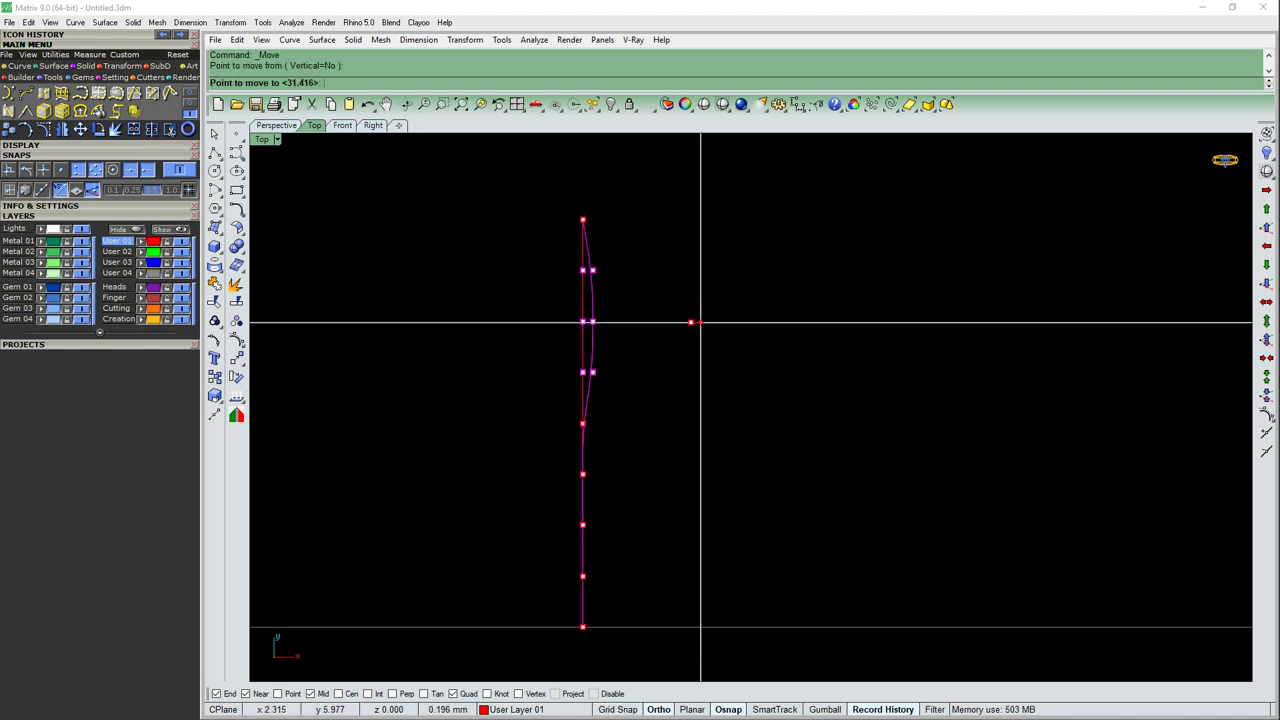
pyautogui.write('75')
pyautogui.press('Return')
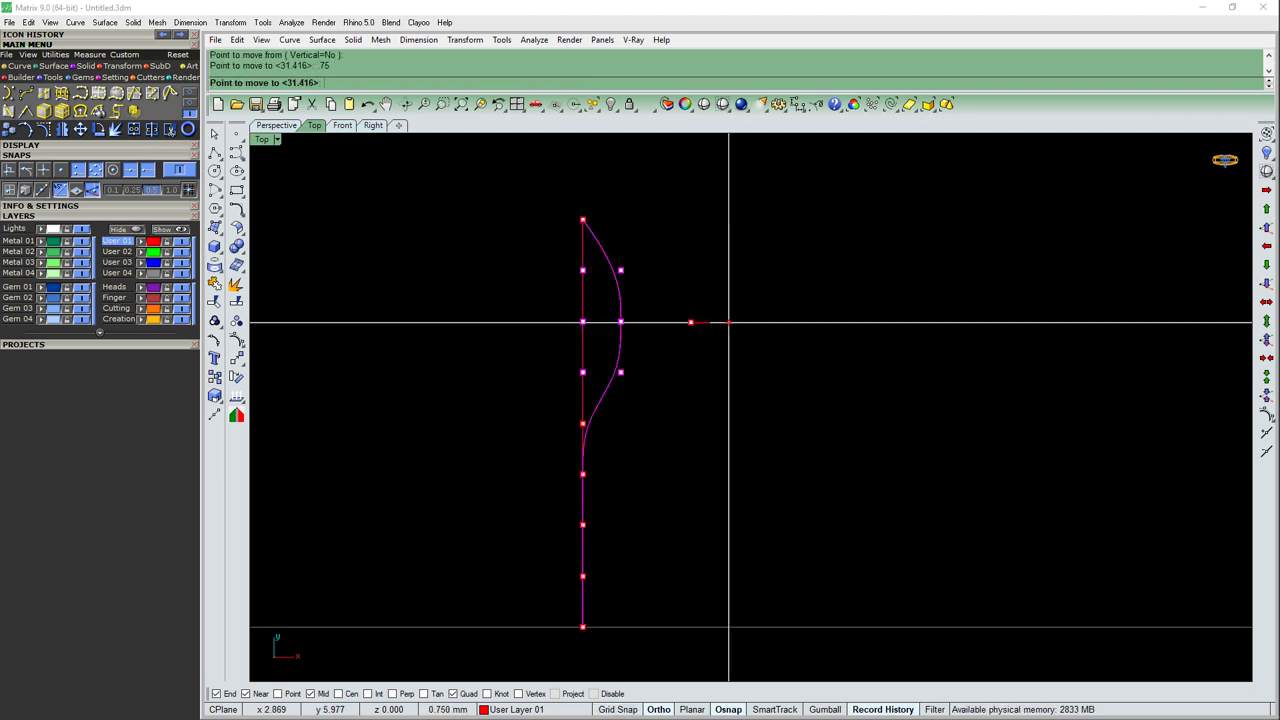
pyautogui.click(729, 322)
pyautogui.moveTo(553, 463); pyautogui.dragTo(640, 578)
pyautogui.press('Return')
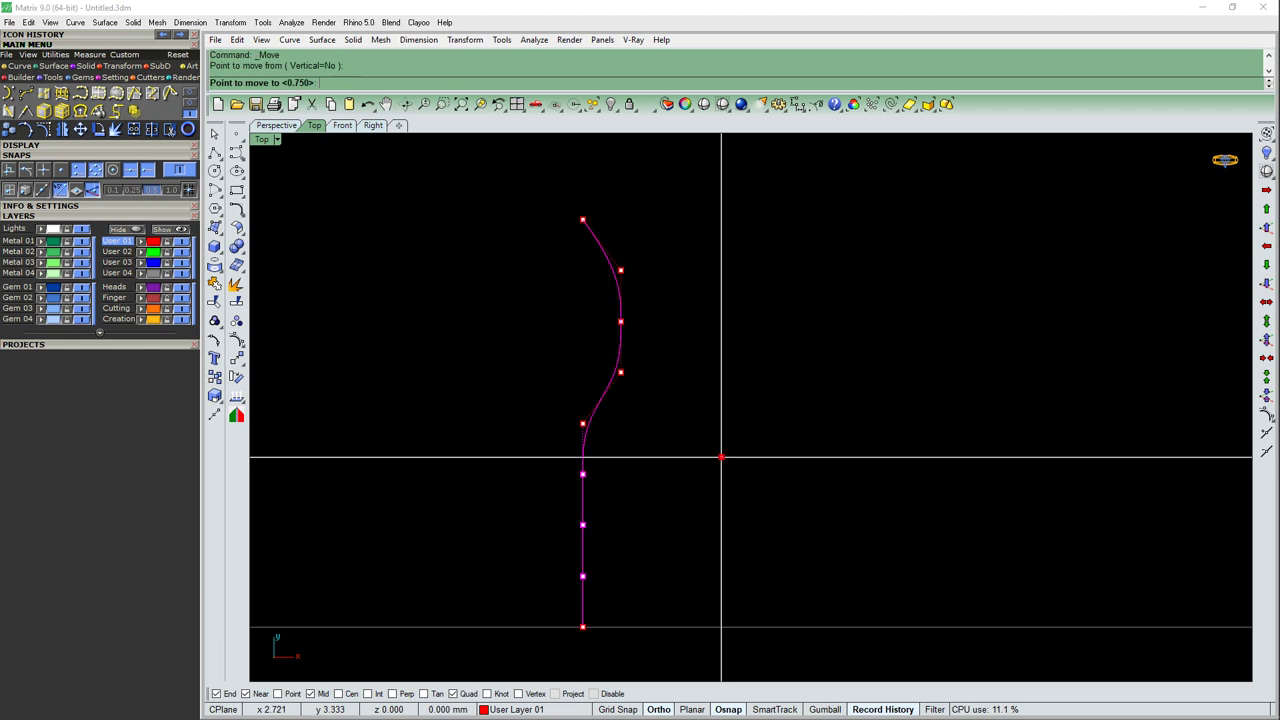
pyautogui.click(720, 457)
pyautogui.click(681, 457)
# Step: Push the upper middle point 0.5 further right and the lower middle point further left, then return to four views
pyautogui.moveTo(634, 340); pyautogui.dragTo(634, 340)
pyautogui.press('Return')
pyautogui.click(697, 305)
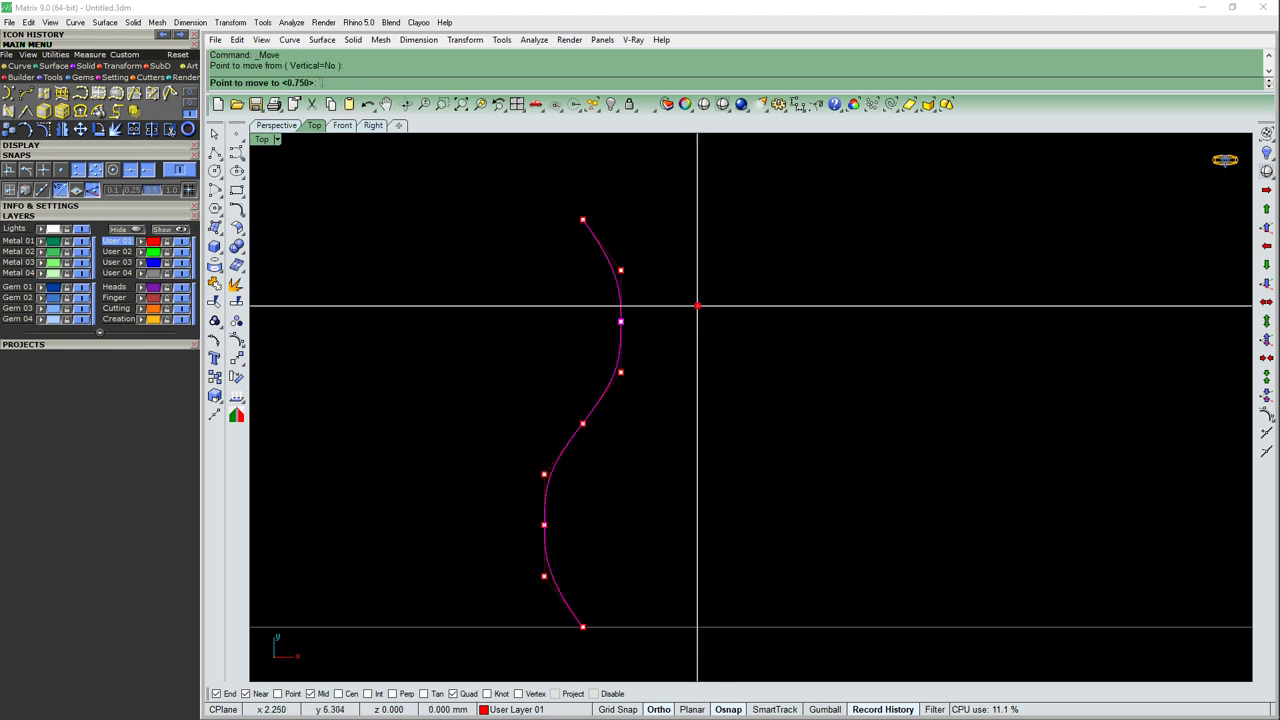
pyautogui.write('5')
pyautogui.press('Return')
pyautogui.click(697, 305)
pyautogui.moveTo(543, 545); pyautogui.dragTo(546, 548)
pyautogui.press('Return')
pyautogui.click(623, 503)
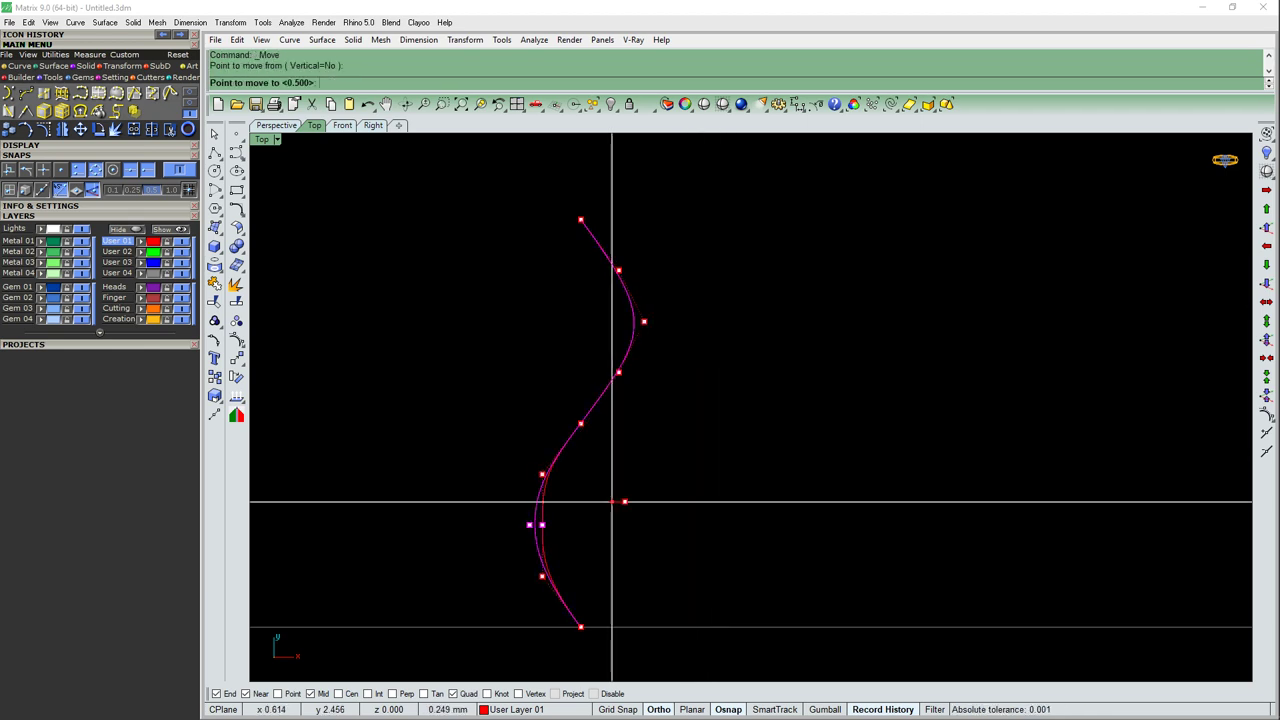
pyautogui.click(594, 503)
pyautogui.click(517, 104)
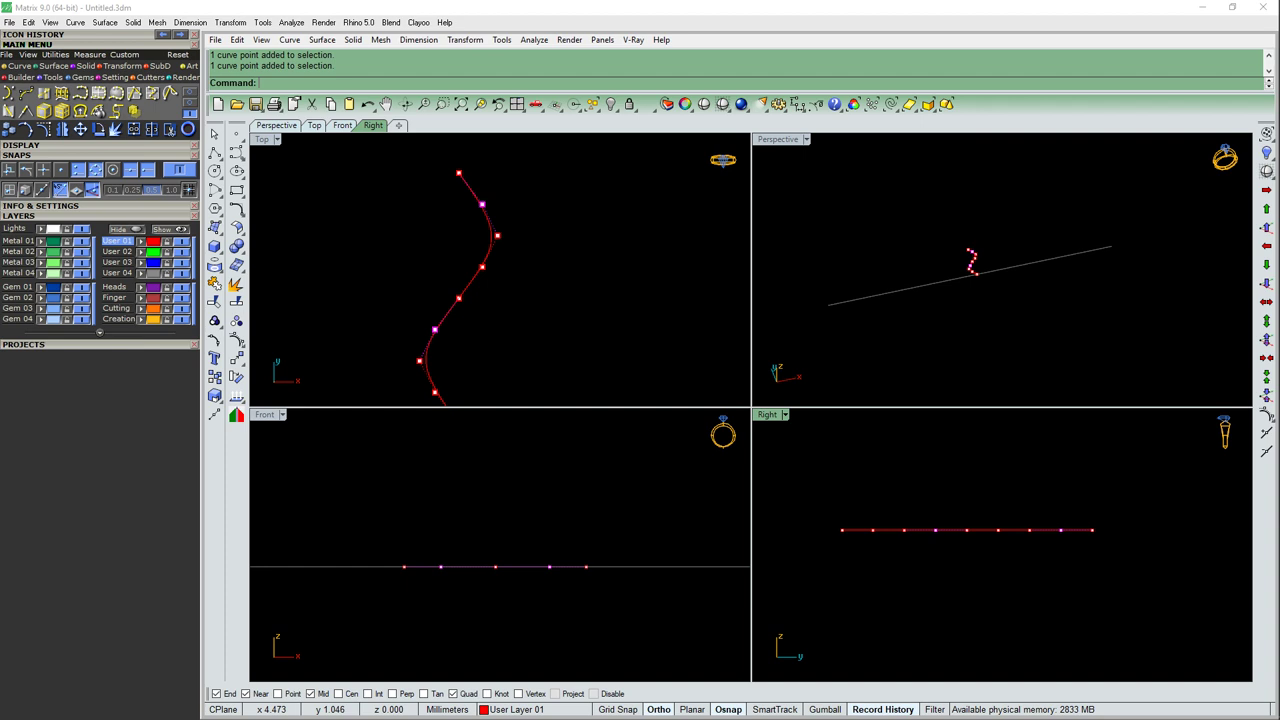
# Step: Raise and lower alternate control points 0.5 mm for a figure-eight front profile, then maximize the Top view
pyautogui.write('m')
pyautogui.press('Return')
pyautogui.click(459, 252)
pyautogui.write('5')
pyautogui.press('Return')
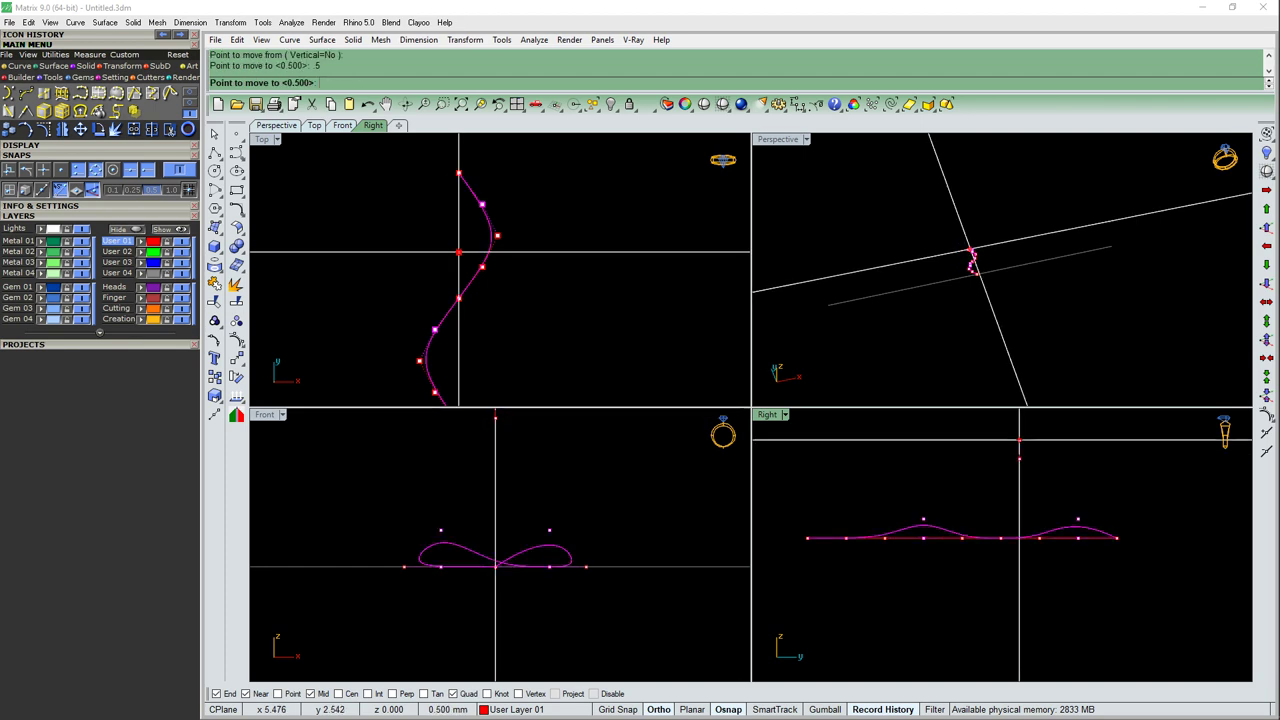
pyautogui.press('Escape')
pyautogui.moveTo(600, 319); pyautogui.dragTo(614, 285, button='right')
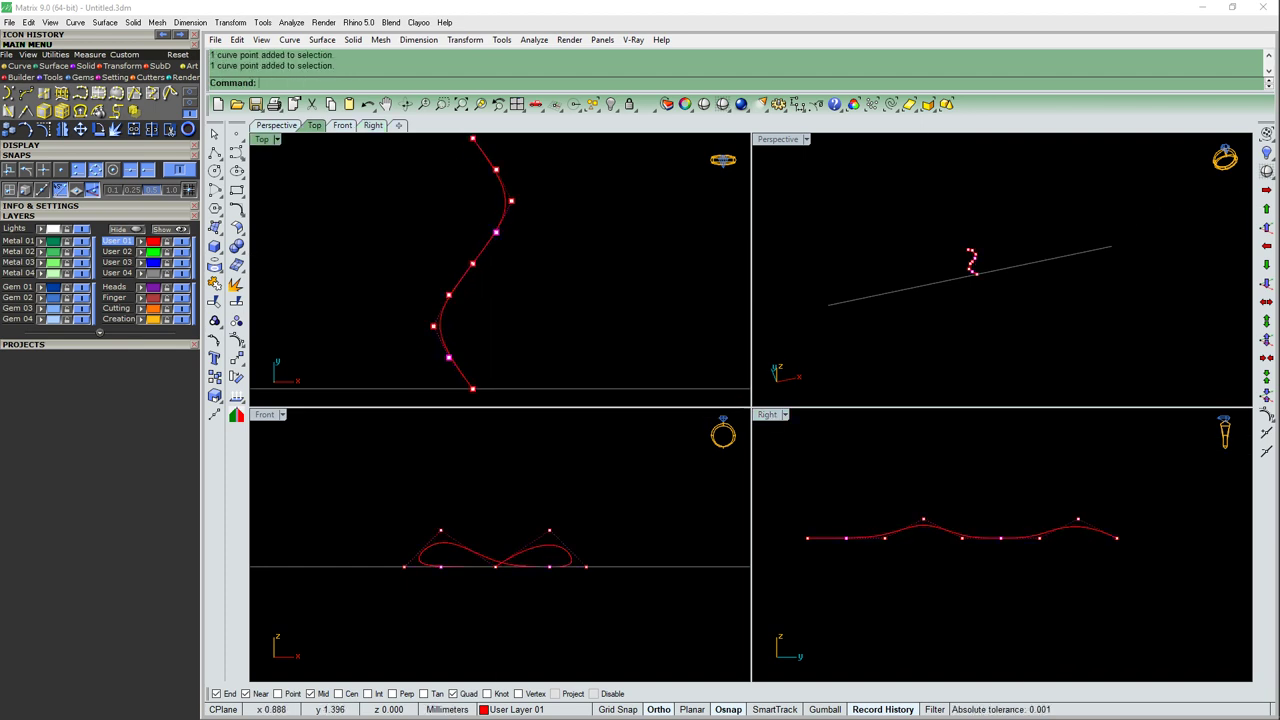
pyautogui.press('Return')
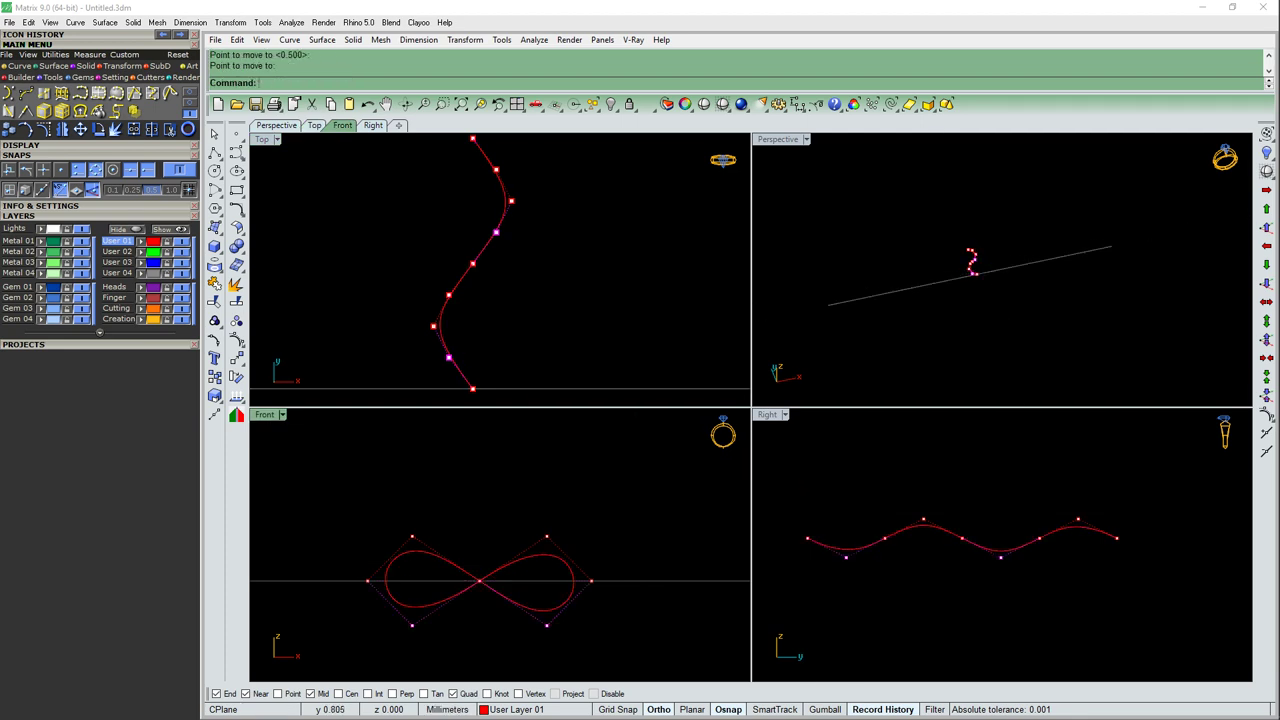
pyautogui.click(314, 125)
# Step: Move the wave's bottom end onto the axis origin and rotate it 270° to lie horizontally
pyautogui.scroll(-3, 645, 400)
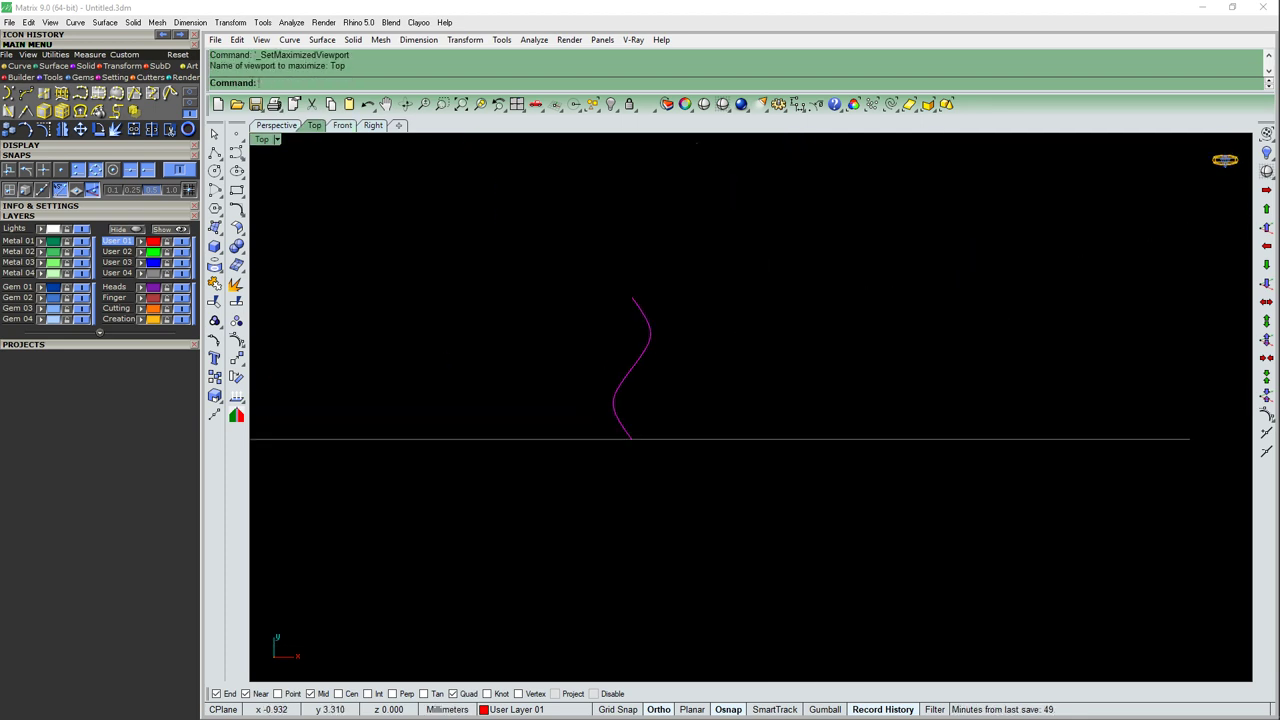
pyautogui.write('m')
pyautogui.press('Return')
pyautogui.click(645, 444)
pyautogui.scroll(-5, 645, 444)
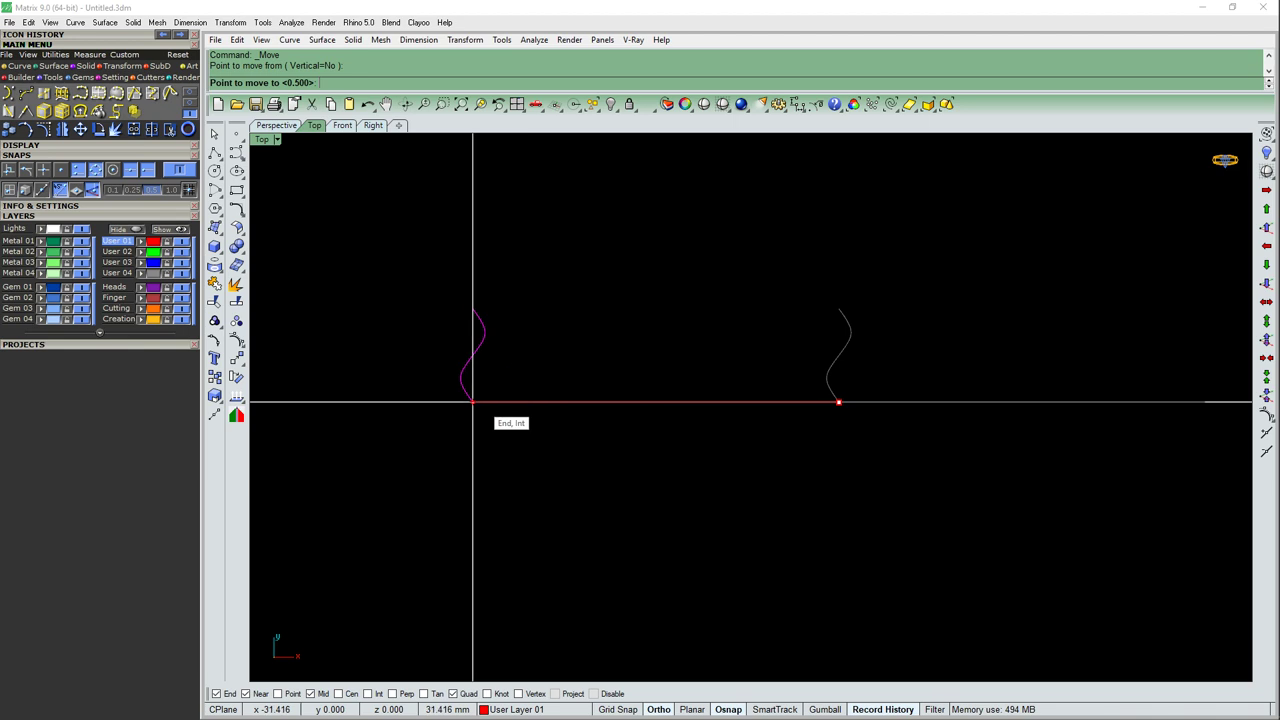
pyautogui.click(473, 401)
pyautogui.press('Return')
pyautogui.click(473, 401)
pyautogui.click(471, 270)
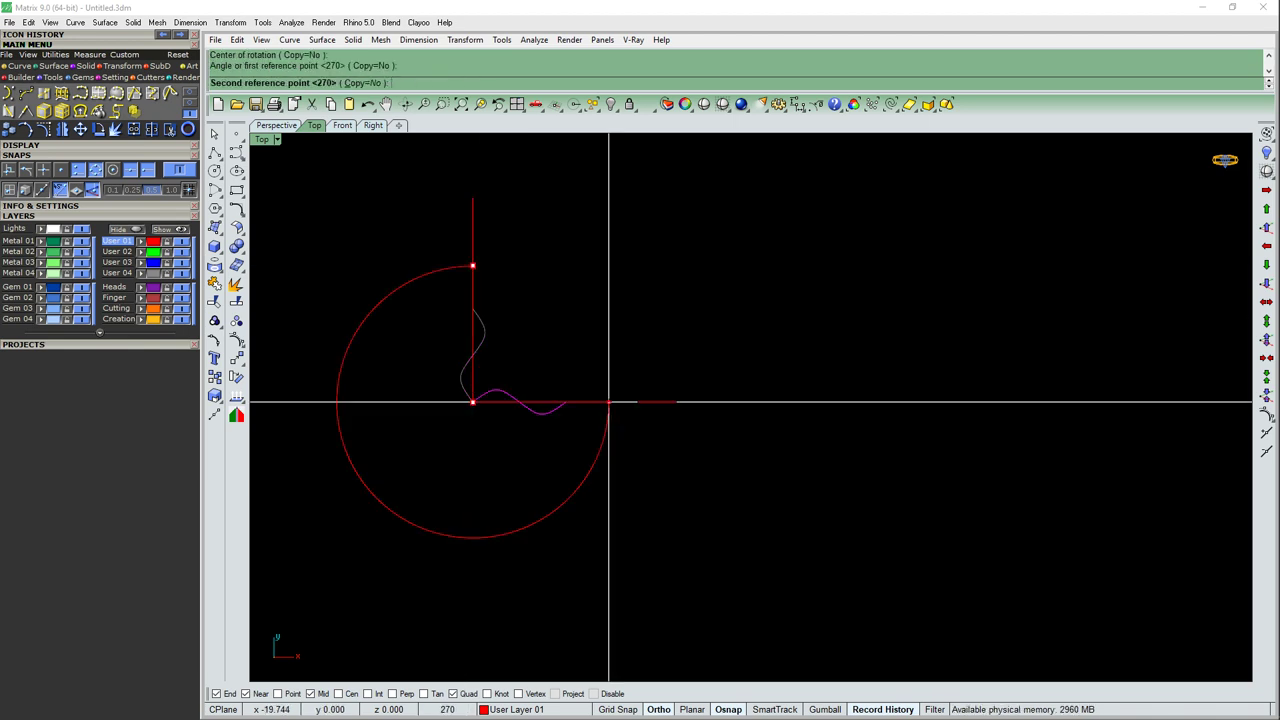
pyautogui.click(600, 401)
# Step: Copy the wave end to end five times into a six-wave chain and select all six
pyautogui.scroll(3, 590, 401)
pyautogui.press('Return')
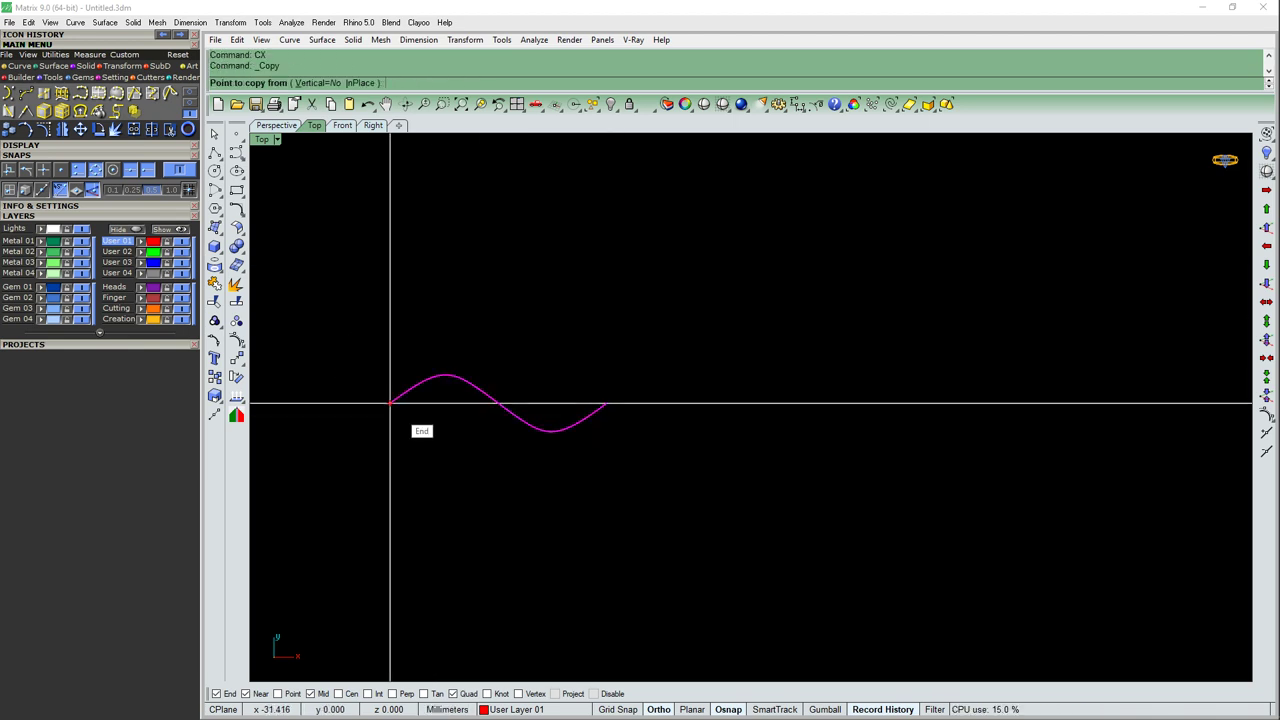
pyautogui.click(390, 403)
pyautogui.click(606, 403)
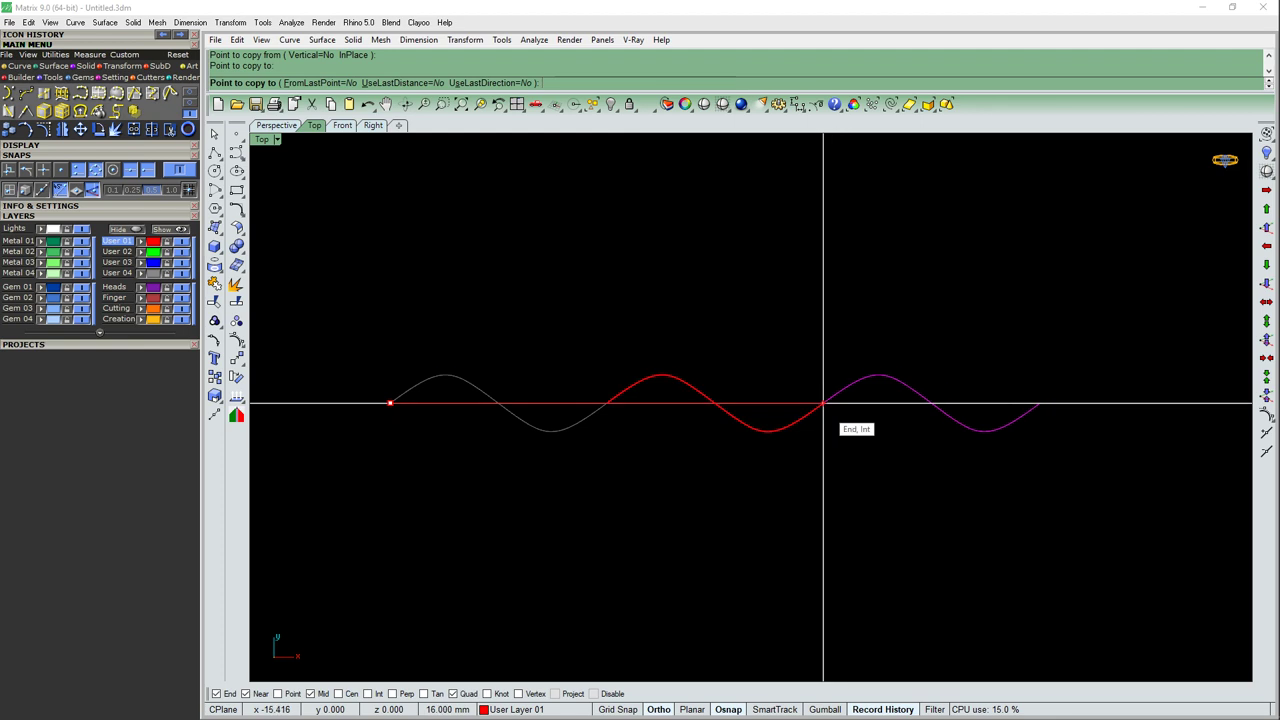
pyautogui.click(824, 403)
pyautogui.scroll(-2, 850, 405)
pyautogui.click(828, 416)
pyautogui.scroll(-2, 624, 436)
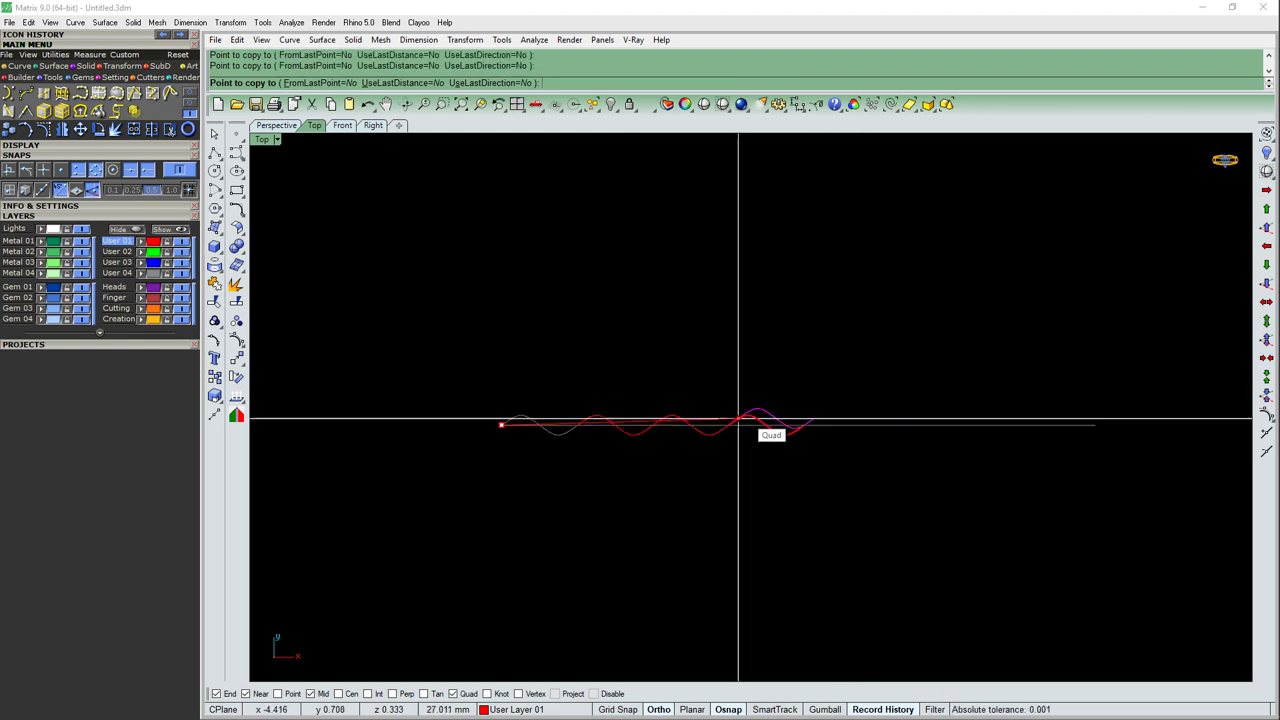
pyautogui.click(738, 425)
pyautogui.click(817, 425)
pyautogui.click(879, 425)
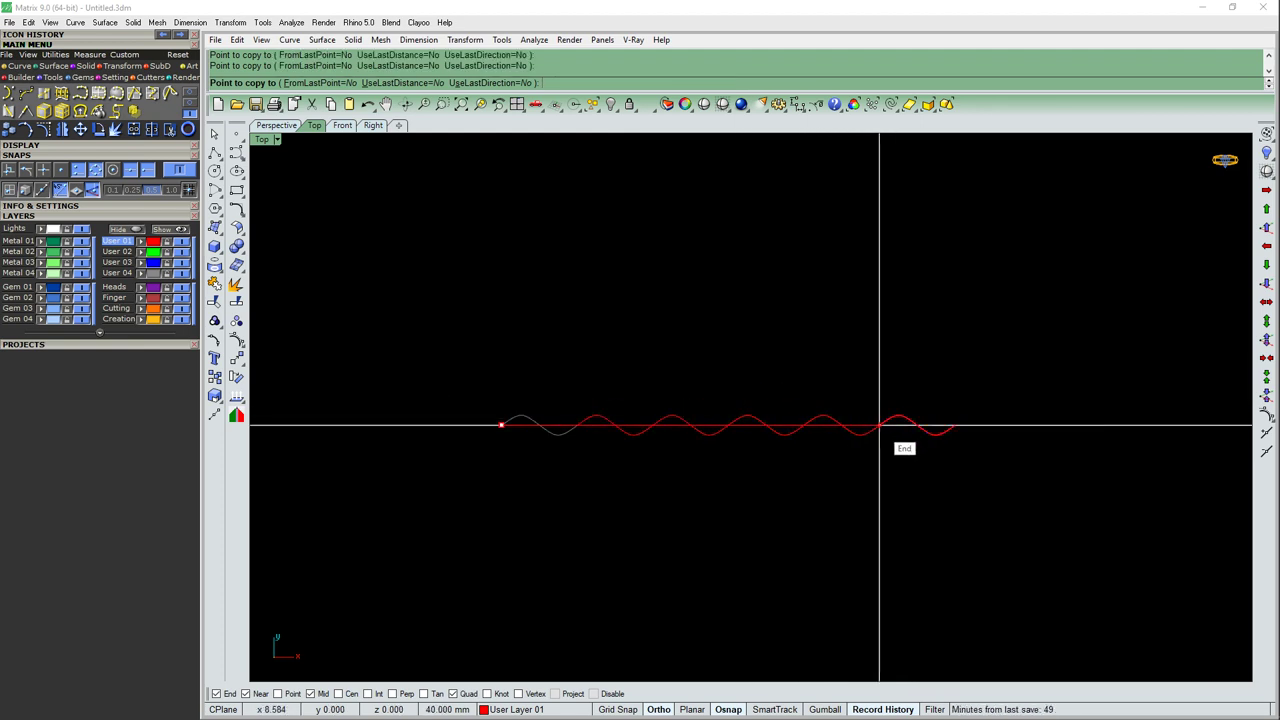
pyautogui.moveTo(934, 480); pyautogui.dragTo(484, 342)
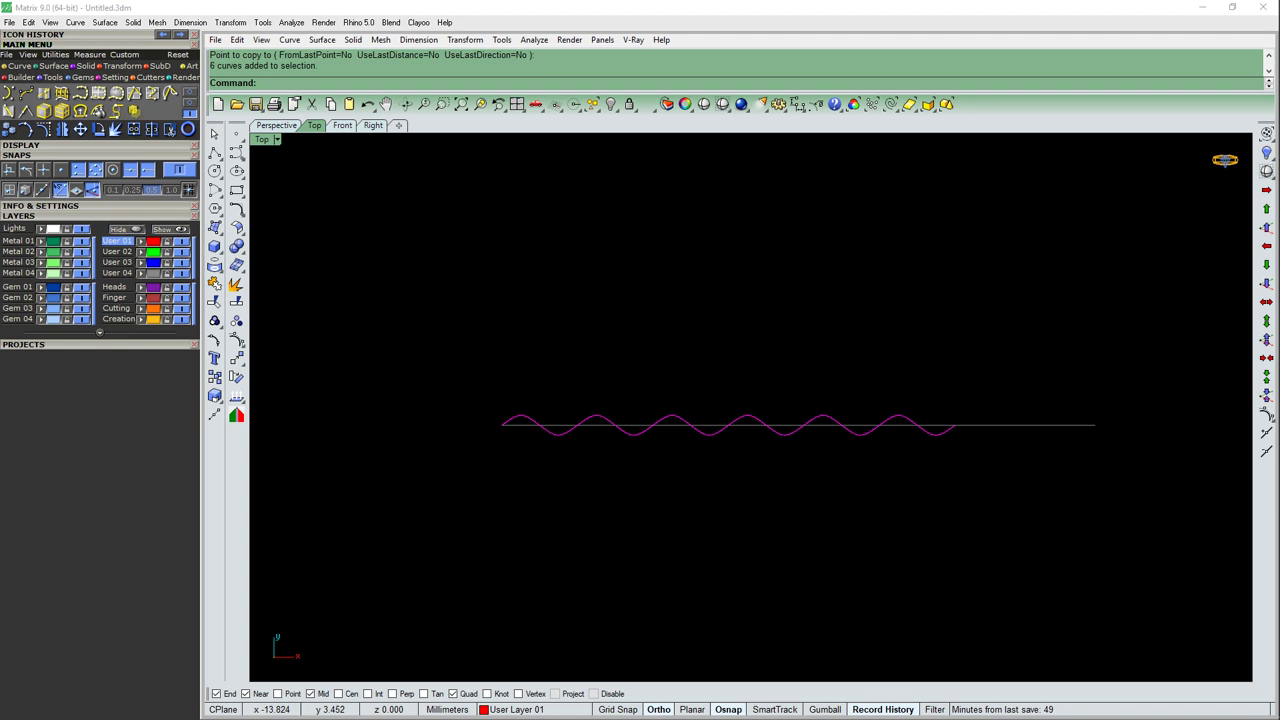
pyautogui.click(236, 283)
# Step: Stretch the six-wave chain from its left end to the 62.832 mm line's length
pyautogui.click(501, 425)
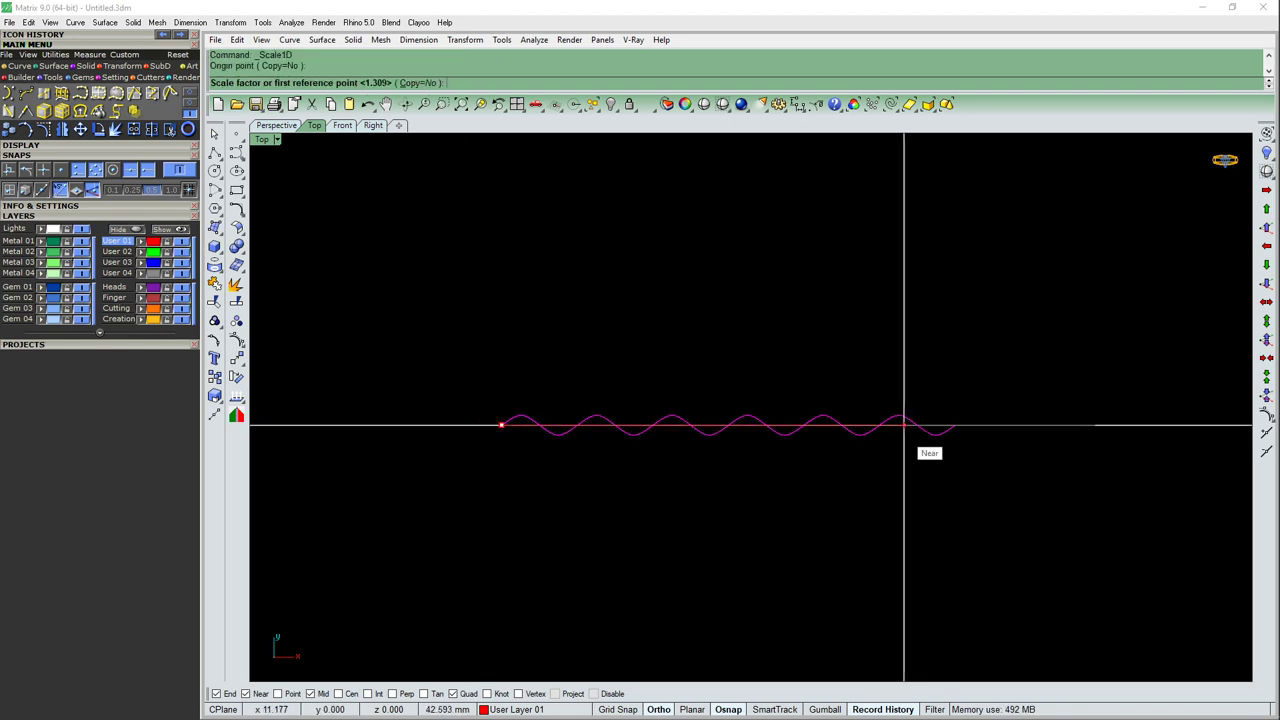
pyautogui.click(955, 430)
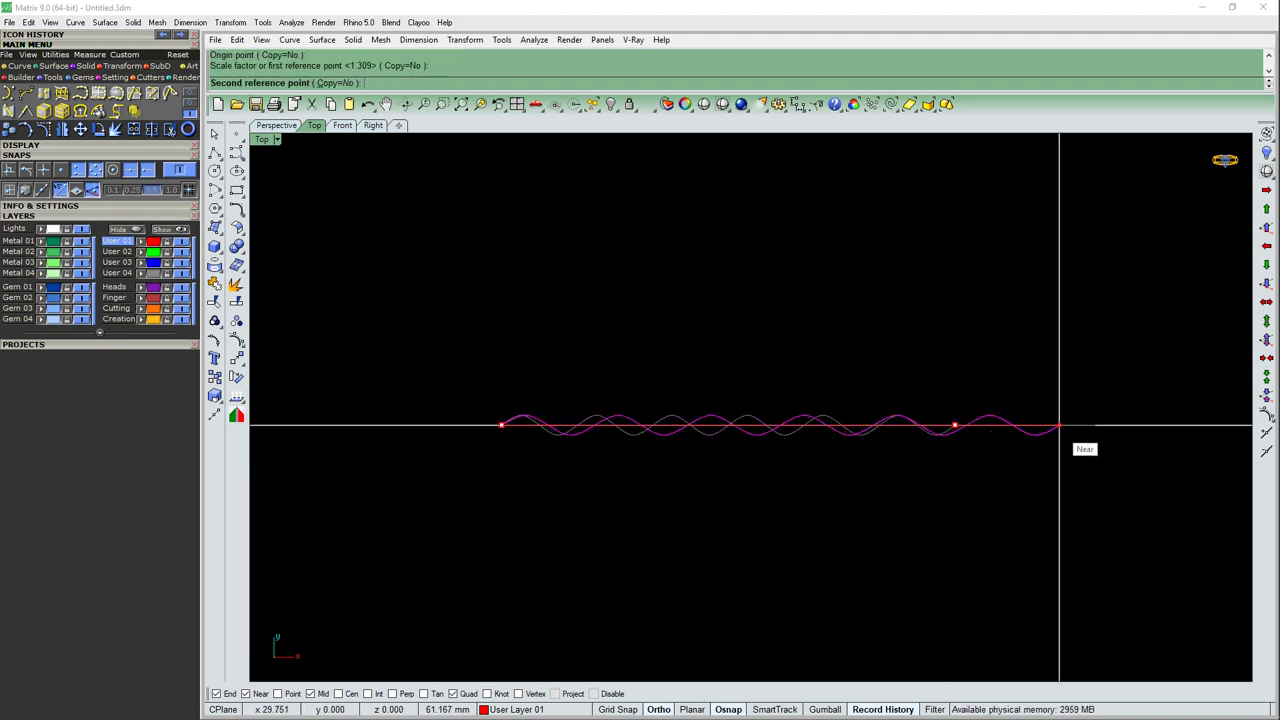
pyautogui.click(1094, 430)
pyautogui.scroll(3, 750, 398)
pyautogui.press('Escape')
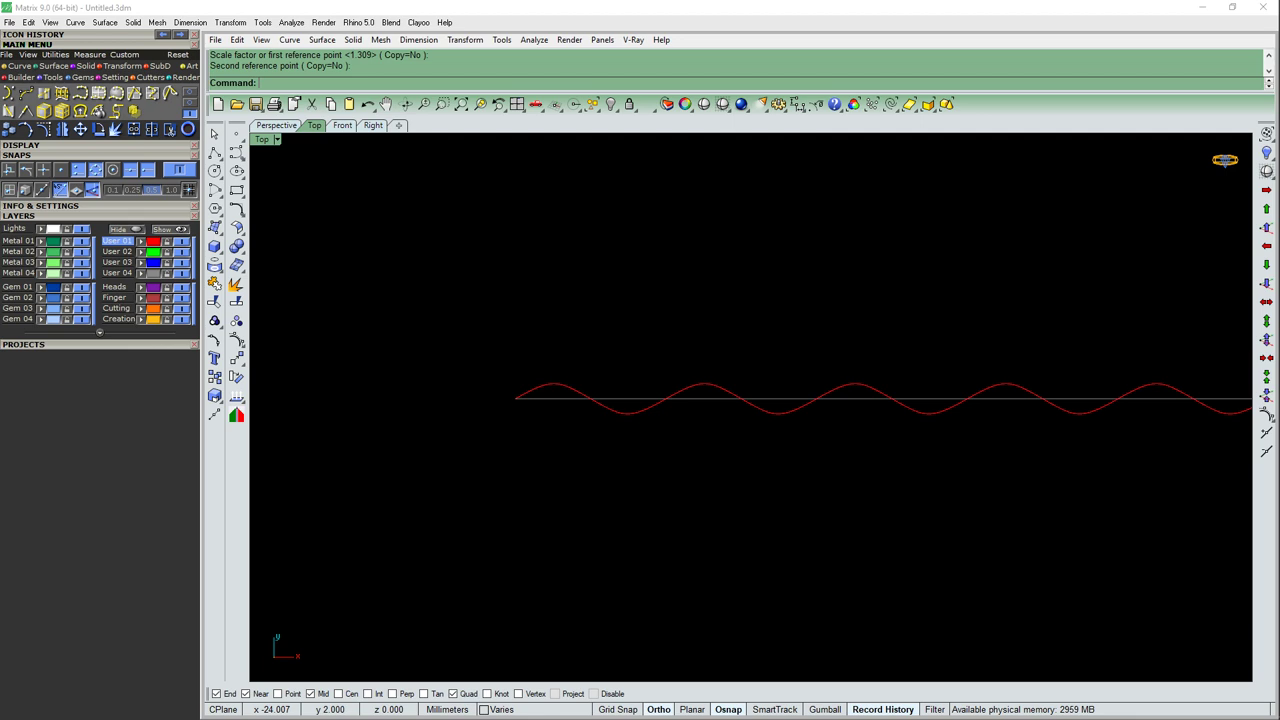
# Step: Add a 10.47 dimension spanning one wave period above the strand
pyautogui.click(515, 398)
pyautogui.click(666, 398)
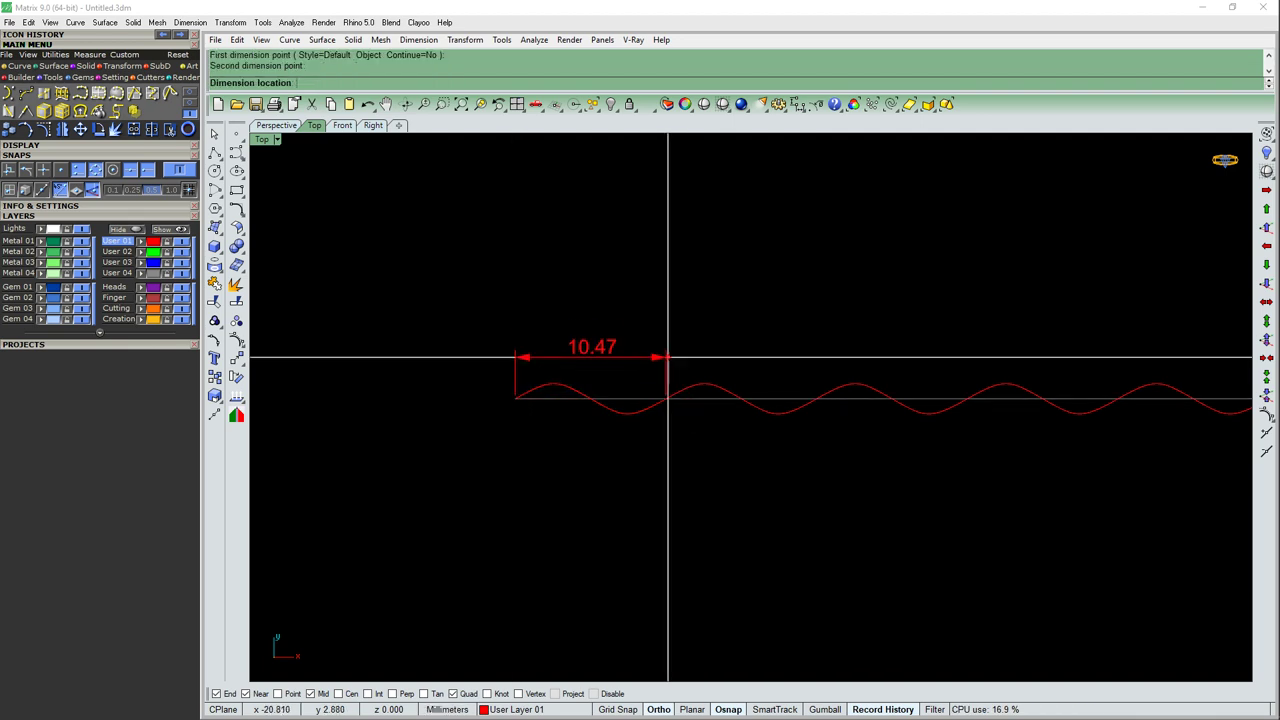
pyautogui.click(675, 321)
pyautogui.scroll(2, 433, 383)
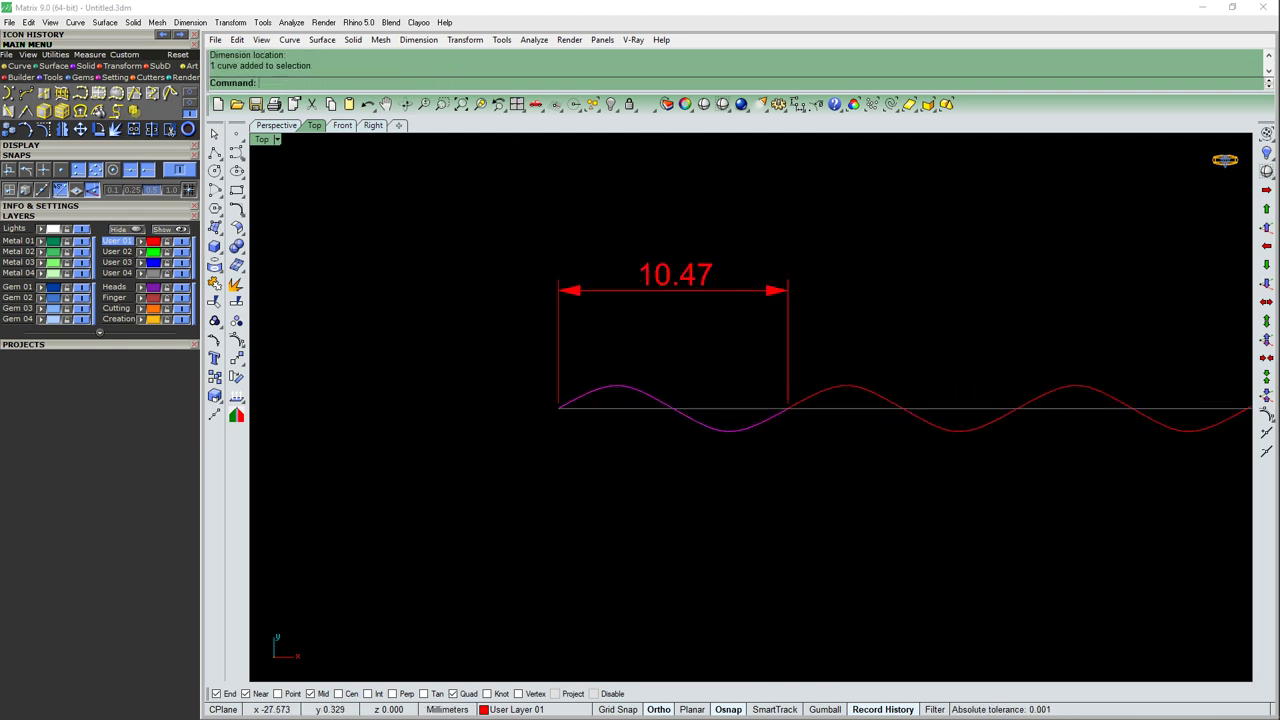
pyautogui.click(788, 406)
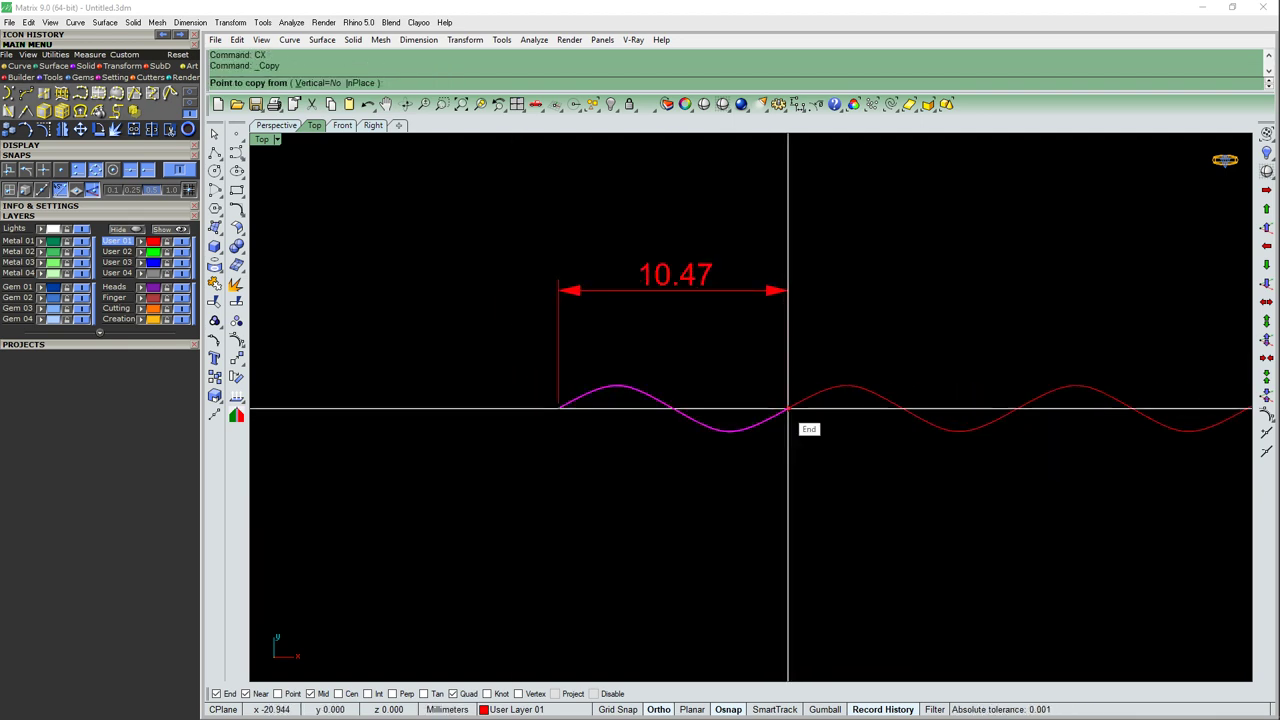
# Step: Copy a wave period off the left end and another past the right end
pyautogui.click(557, 406)
pyautogui.press('Return')
pyautogui.scroll(-2, 750, 420)
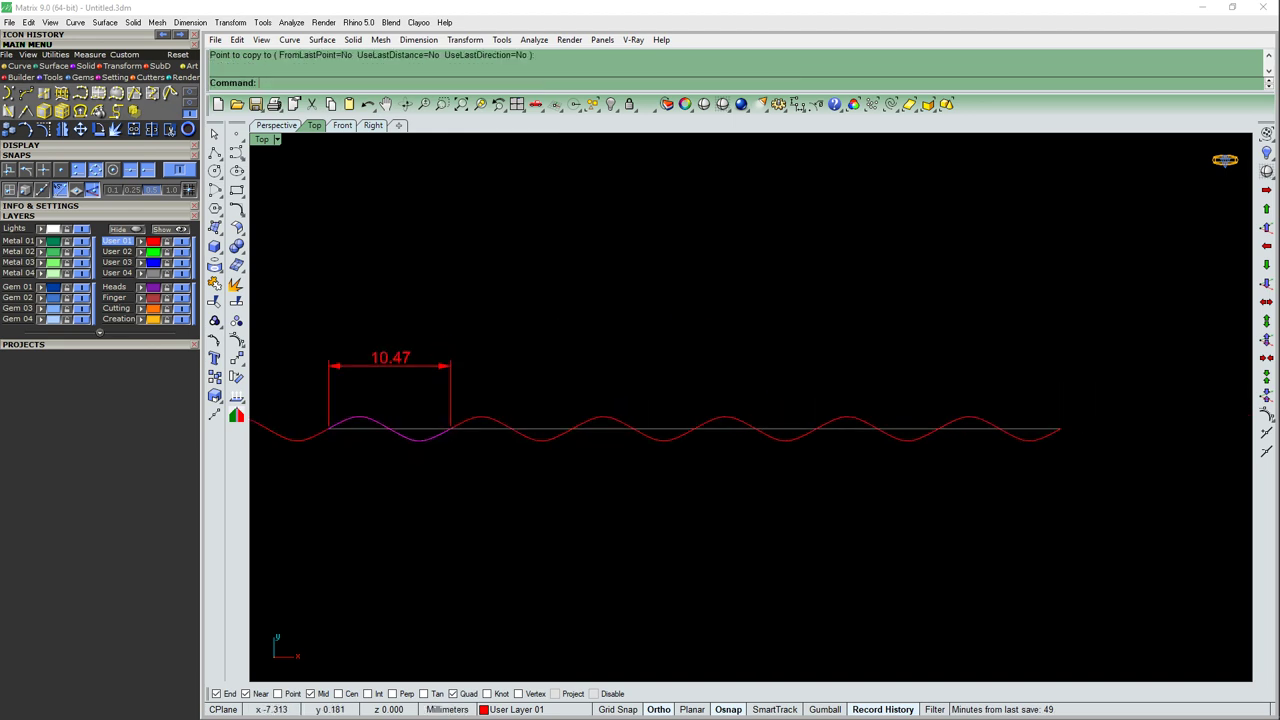
pyautogui.click(957, 409)
pyautogui.write('CX')
pyautogui.press('Return')
pyautogui.scroll(2, 929, 434)
pyautogui.click(908, 426)
pyautogui.scroll(-2, 870, 432)
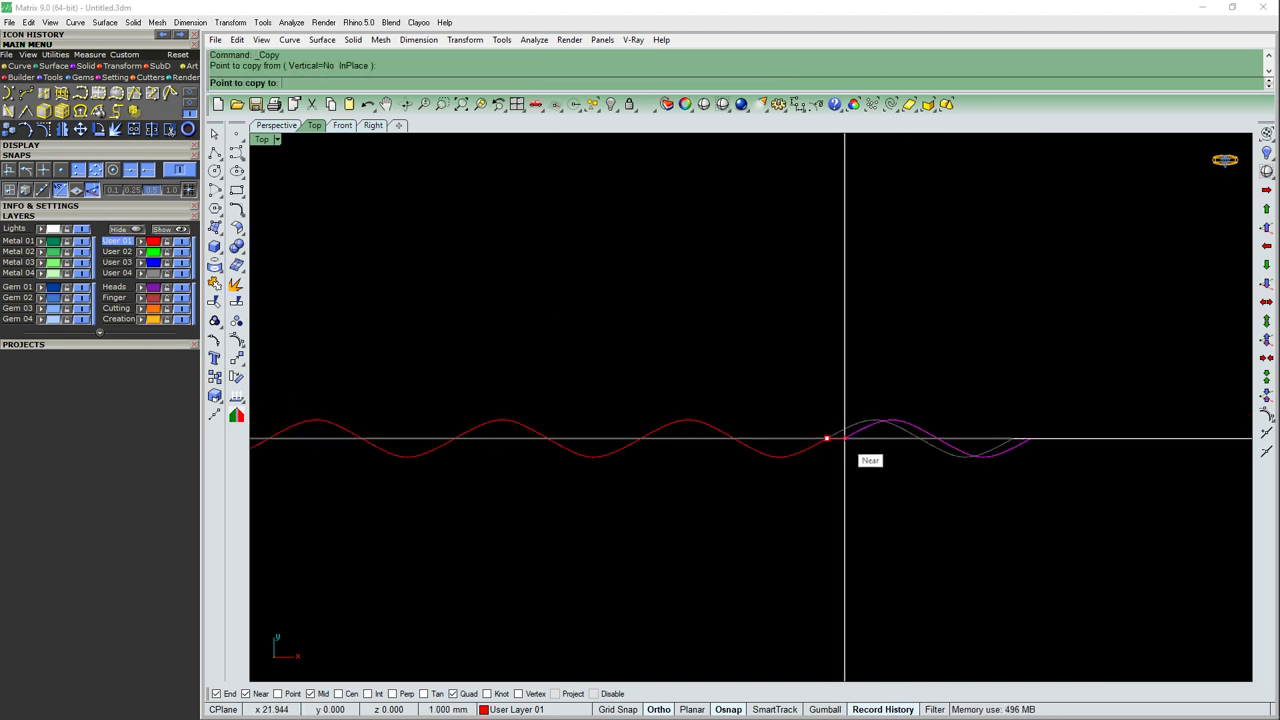
pyautogui.click(1012, 438)
pyautogui.press('Return')
# Step: Select all eight wave pieces and join them into one continuous curve
pyautogui.scroll(-3, 987, 429)
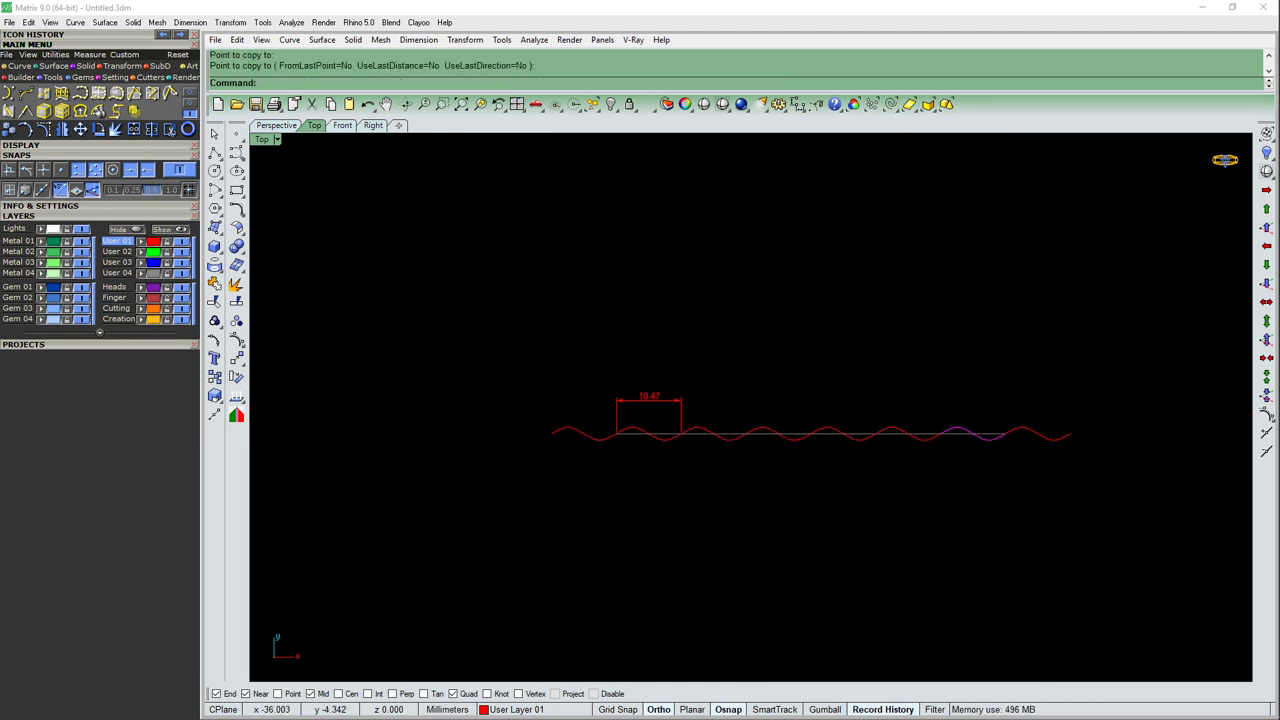
pyautogui.moveTo(1135, 438); pyautogui.dragTo(1146, 414)
pyautogui.hotkey('ctrl', 'j')
pyautogui.scroll(2, 755, 430)
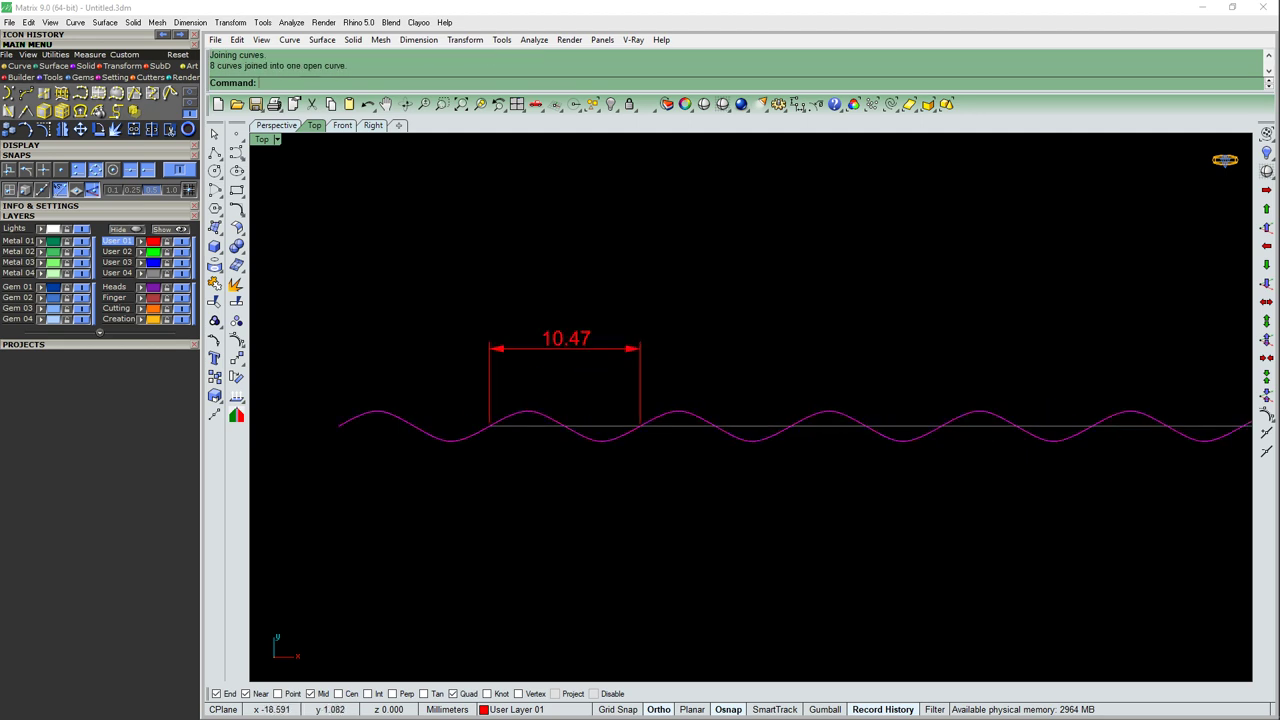
pyautogui.scroll(3, 581, 428)
# Step: Offset the wave 0.75 to both sides and rebuild the two offset curves
pyautogui.press('Return')
pyautogui.scroll(2, 645, 368)
pyautogui.write('b')
pyautogui.press('Return')
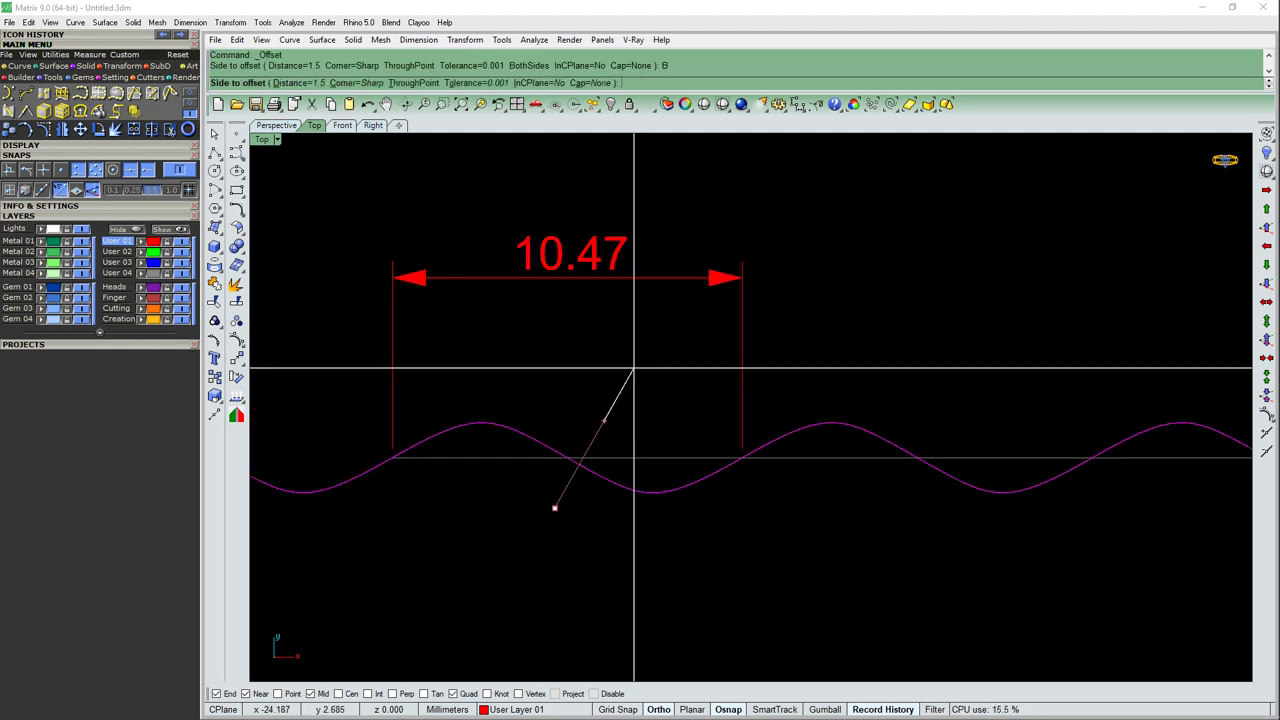
pyautogui.press('Return')
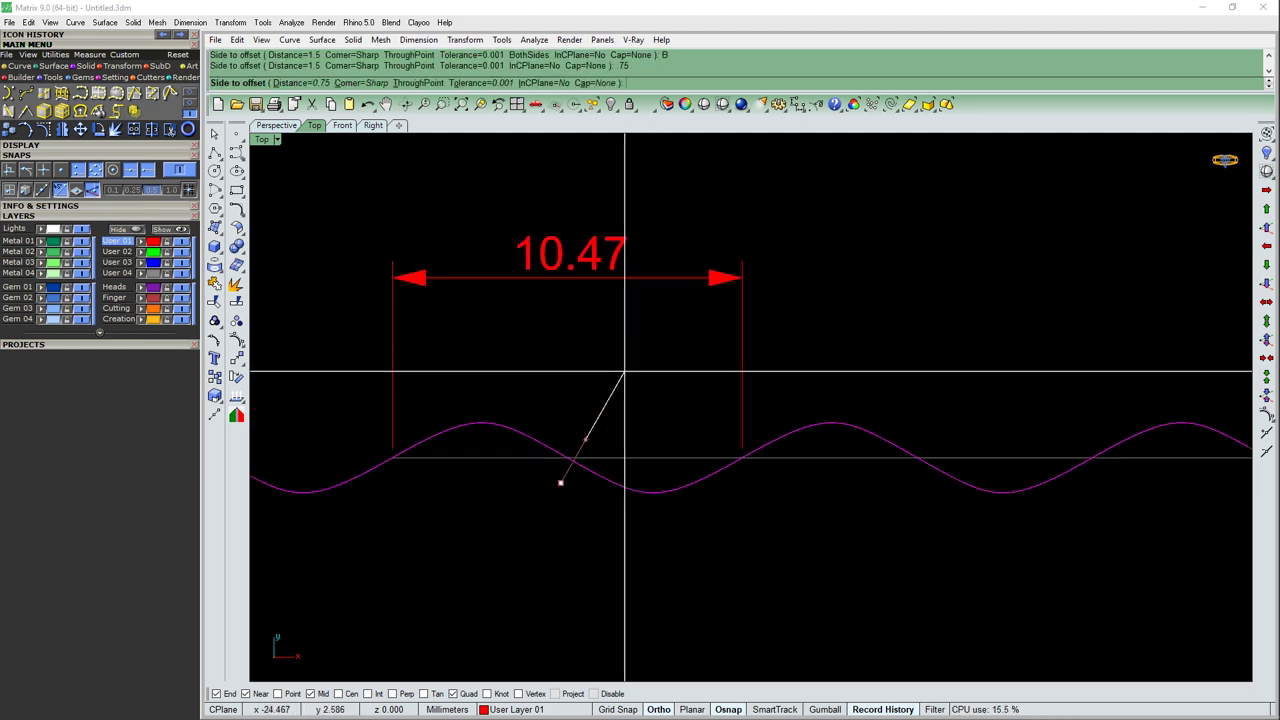
pyautogui.click(625, 373)
pyautogui.scroll(-1, 625, 373)
pyautogui.scroll(-1, 689, 371)
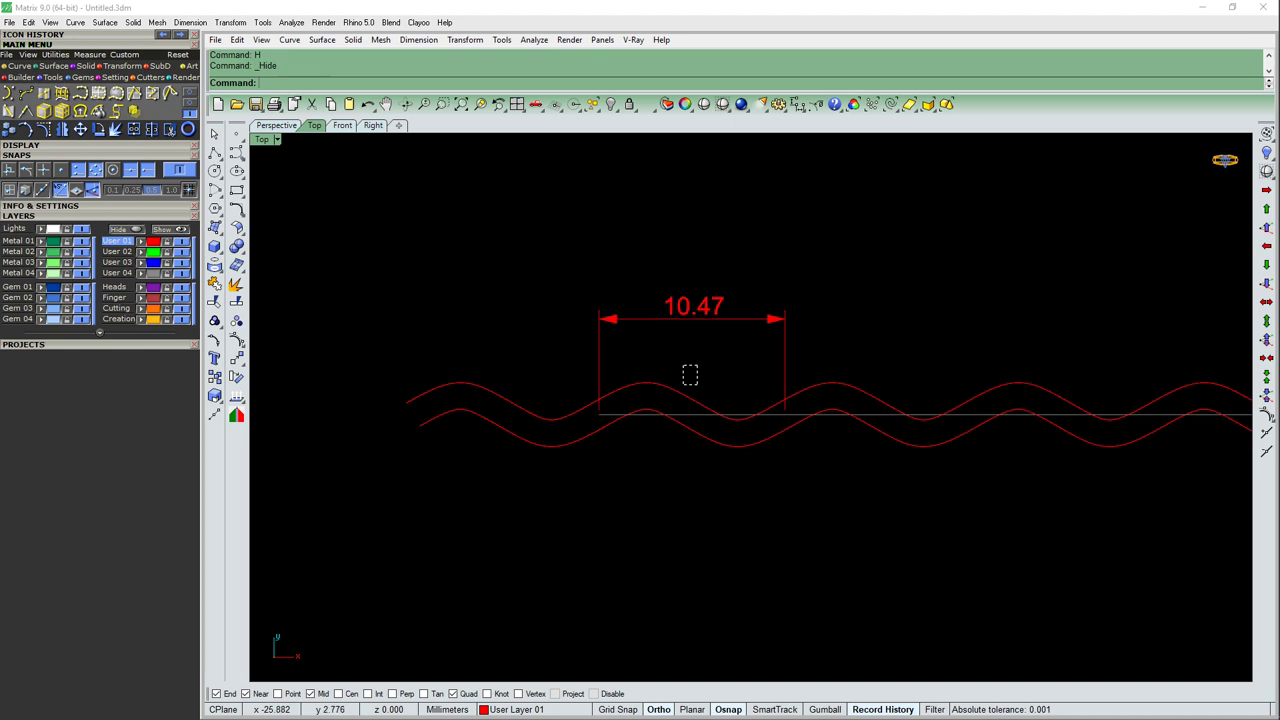
pyautogui.click(689, 371)
pyautogui.write('rebuild')
pyautogui.press('Return')
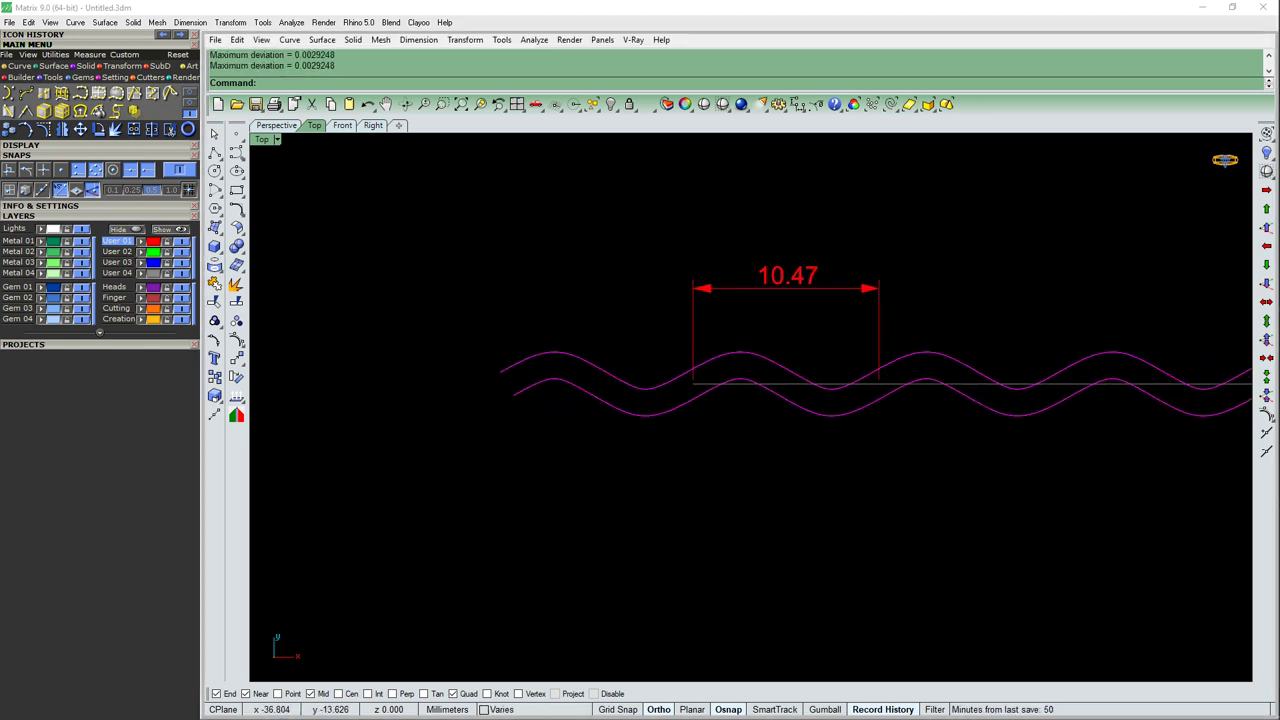
# Step: Draw a line closing the offsets' ends and sweep a two-rail strand band between them
pyautogui.scroll(3, 522, 382)
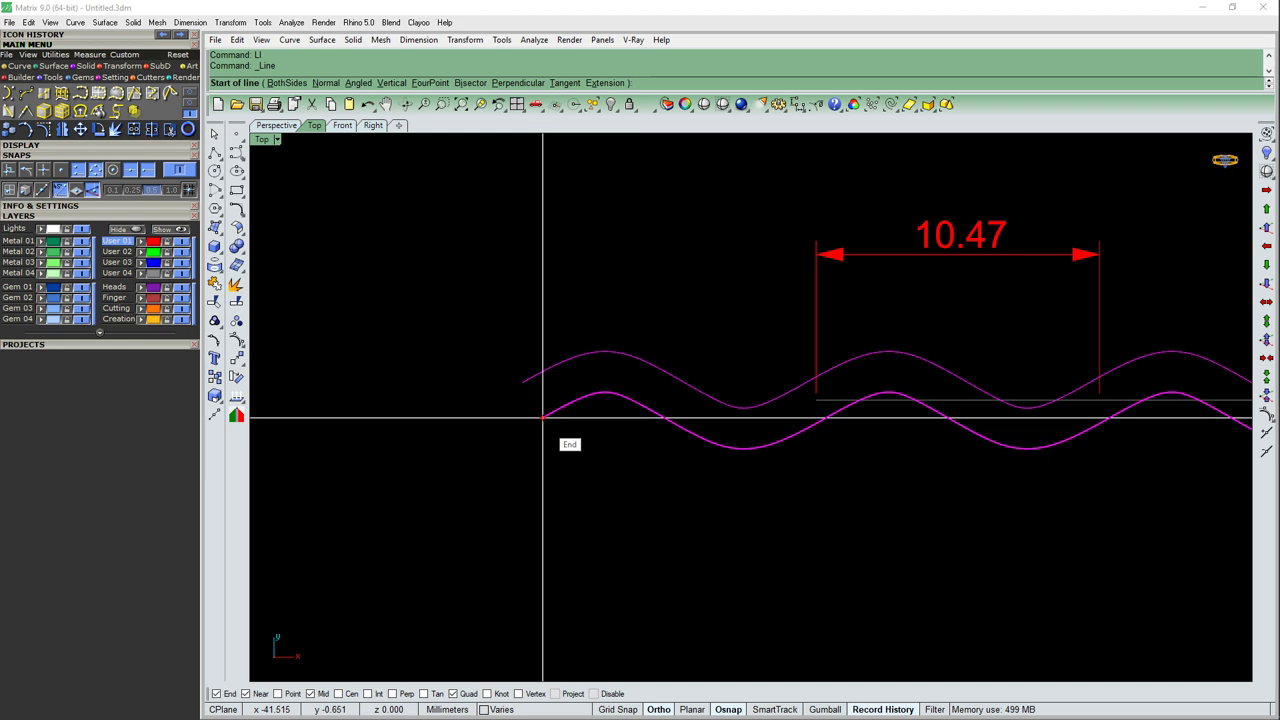
pyautogui.click(522, 382)
pyautogui.click(542, 416)
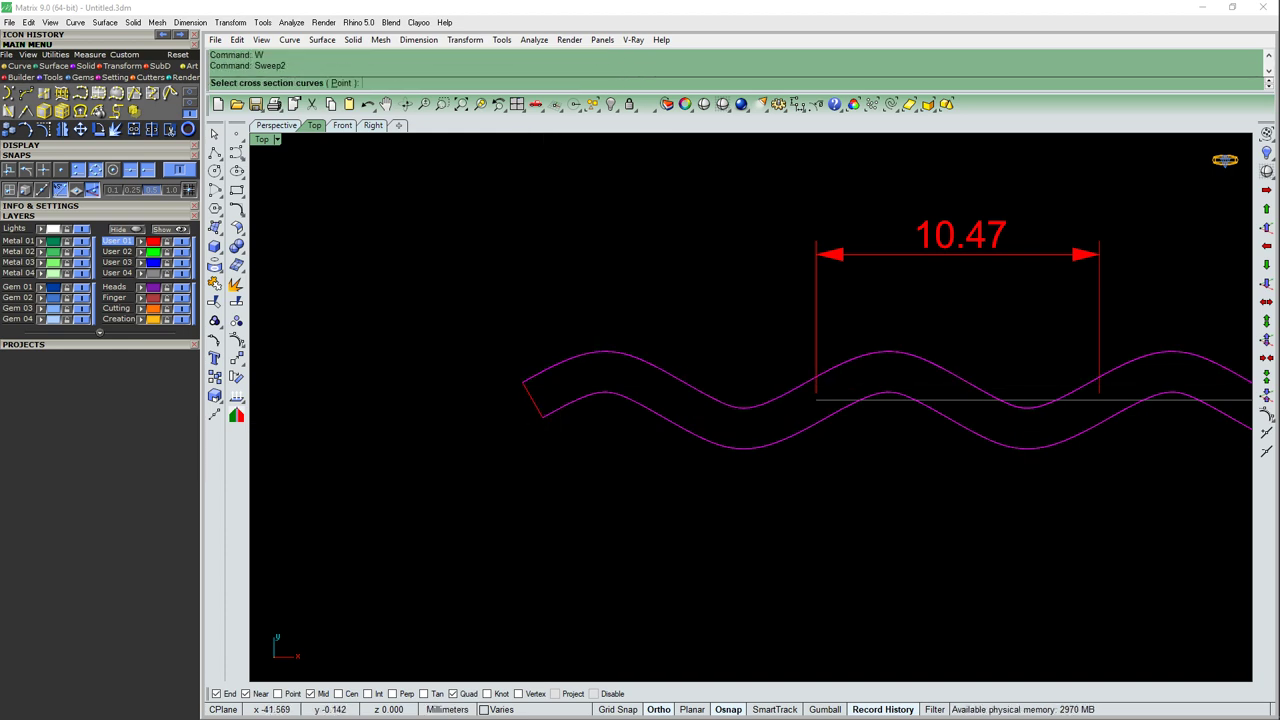
pyautogui.press('Return')
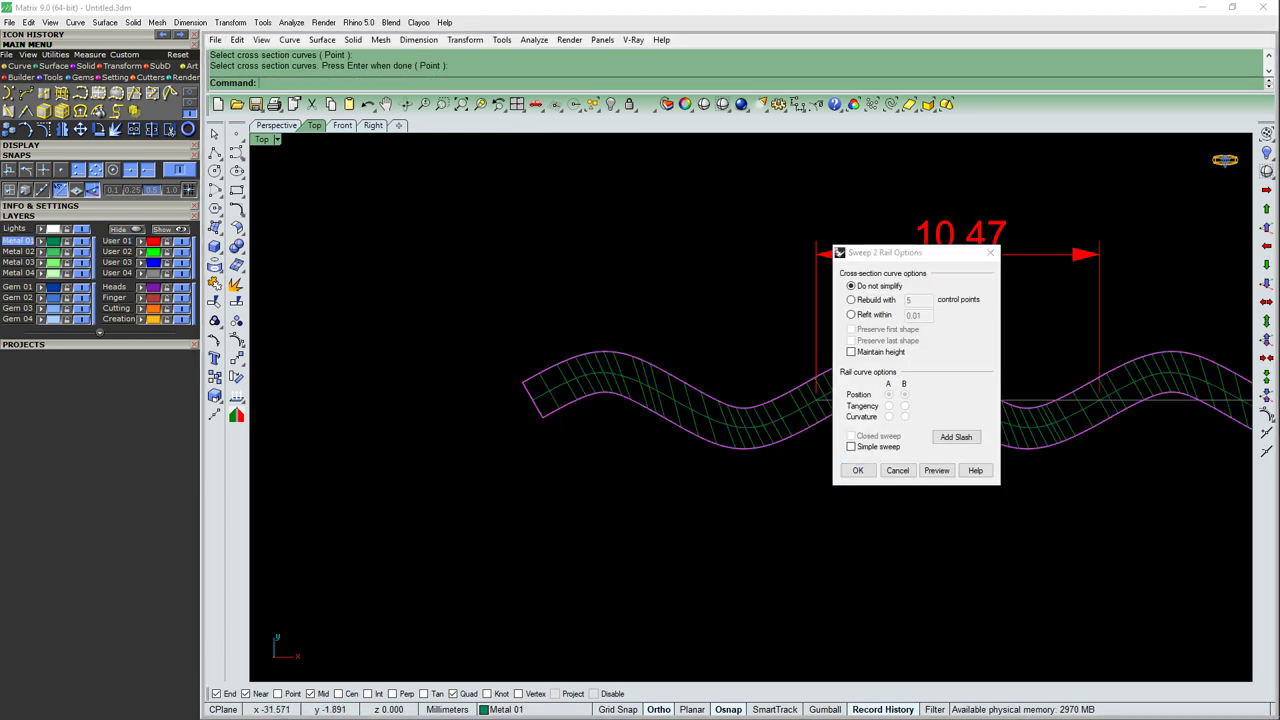
pyautogui.click(956, 437)
pyautogui.scroll(2, 620, 430)
# Step: Pick the first matching section points on the lower and upper wave rails
pyautogui.scroll(2, 597, 421)
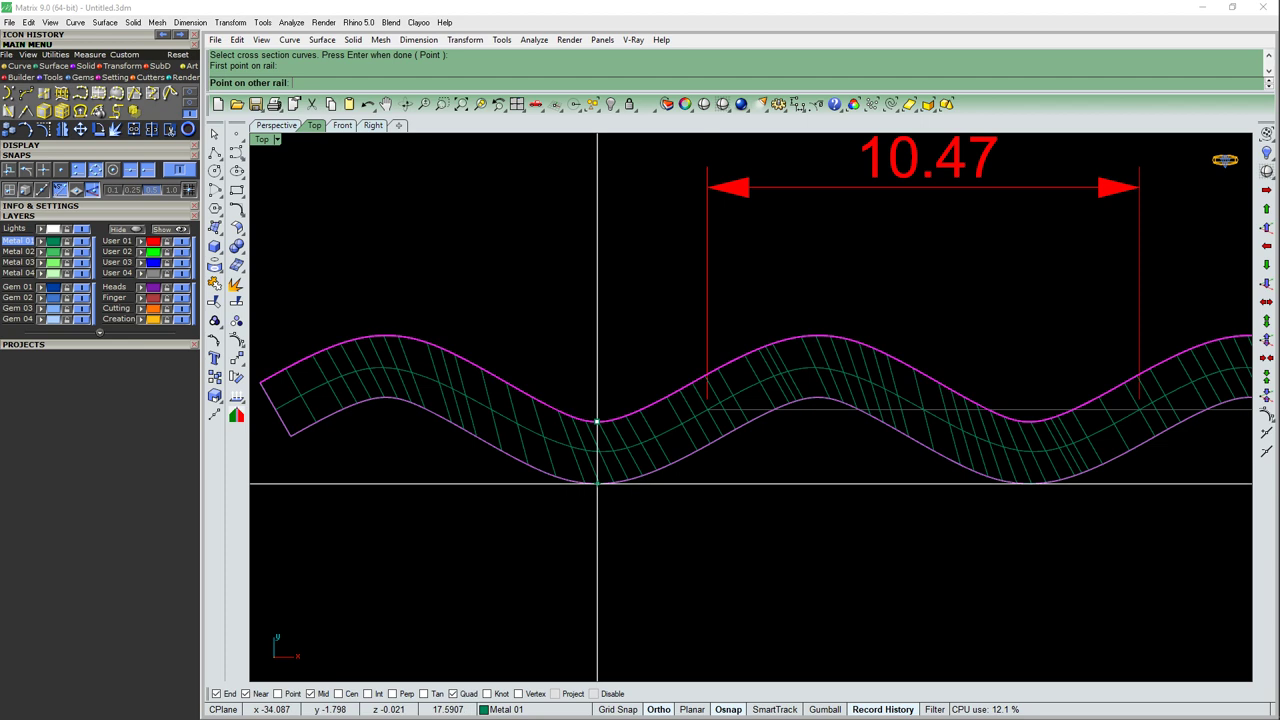
pyautogui.click(597, 484)
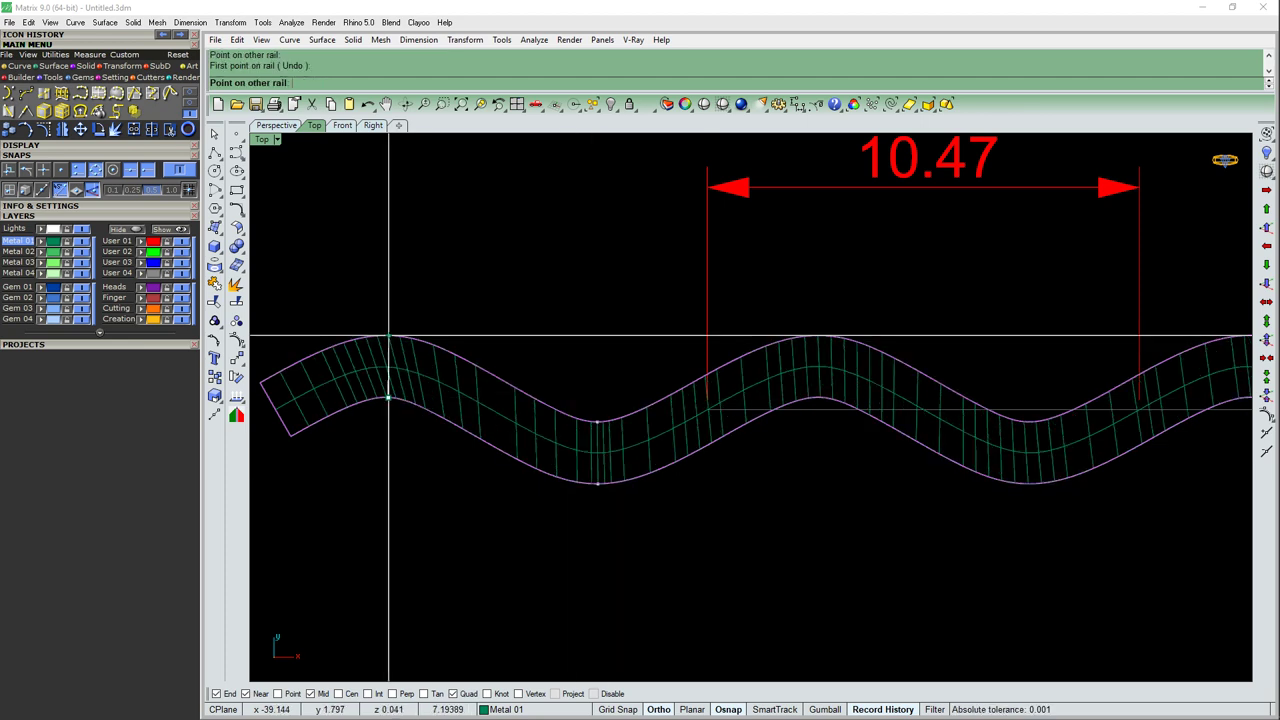
pyautogui.moveTo(834, 390); pyautogui.dragTo(700, 423, button='right')
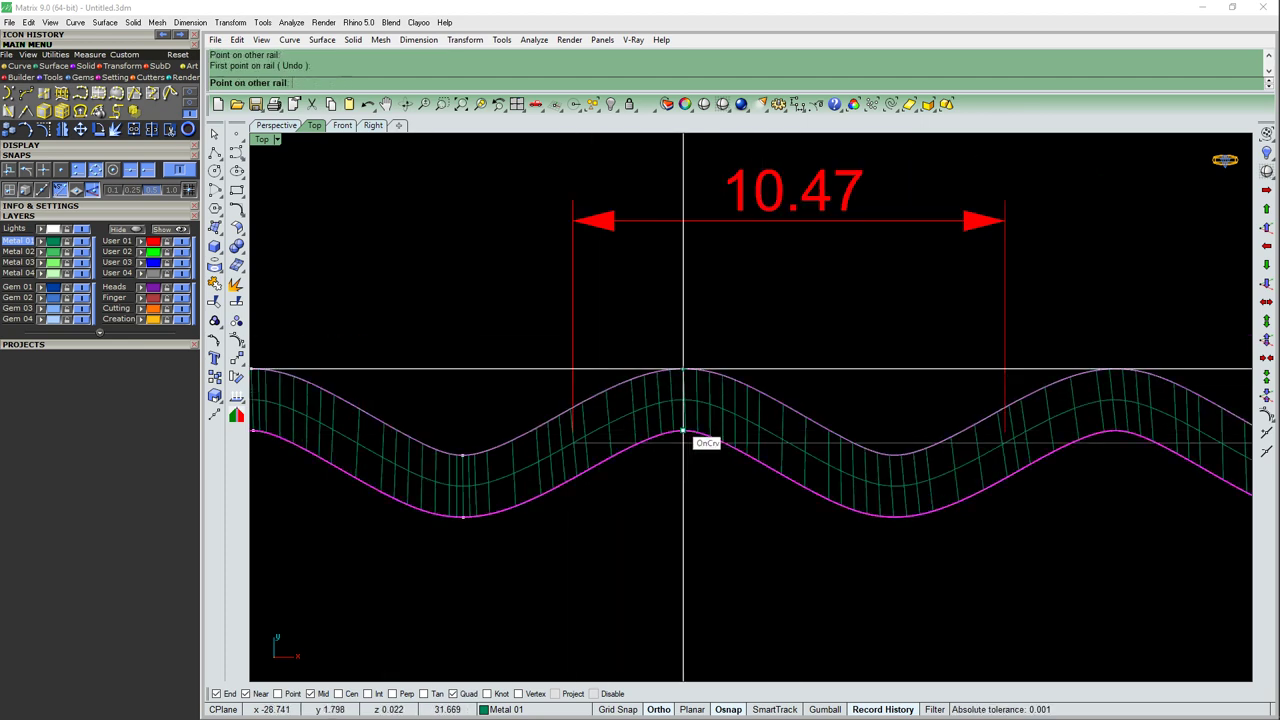
pyautogui.scroll(-3, 678, 437)
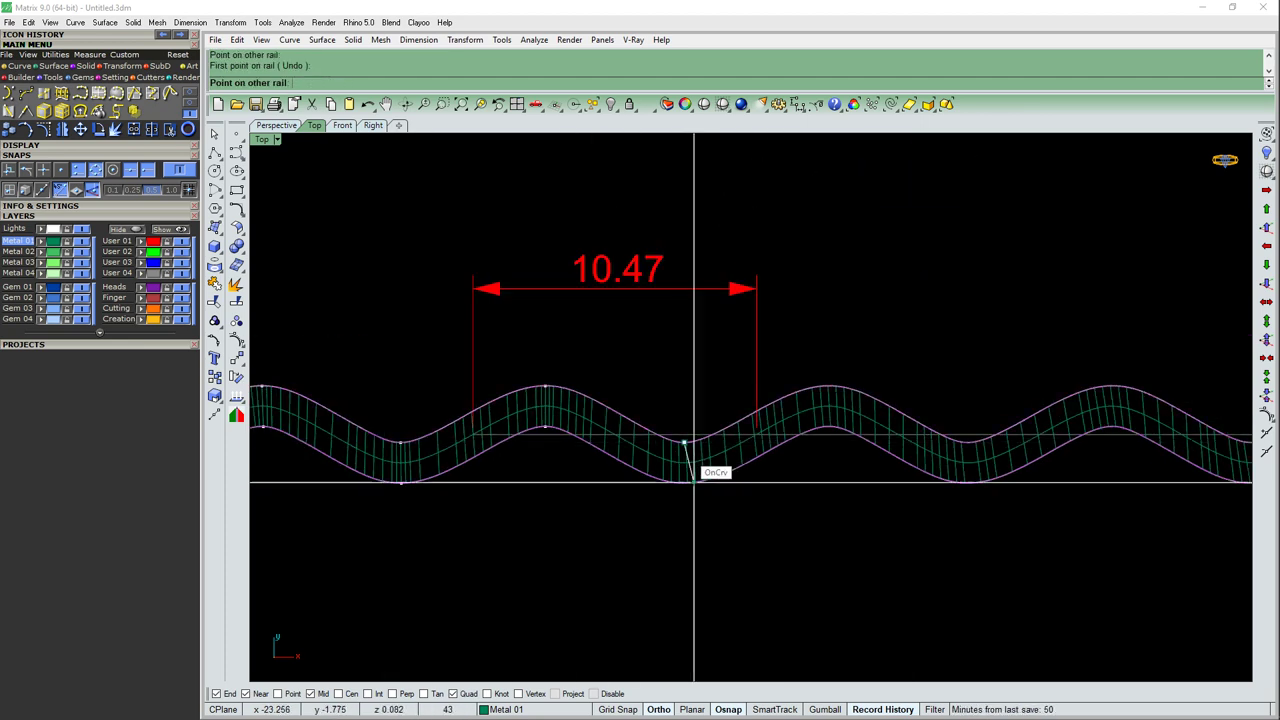
pyautogui.click(829, 387)
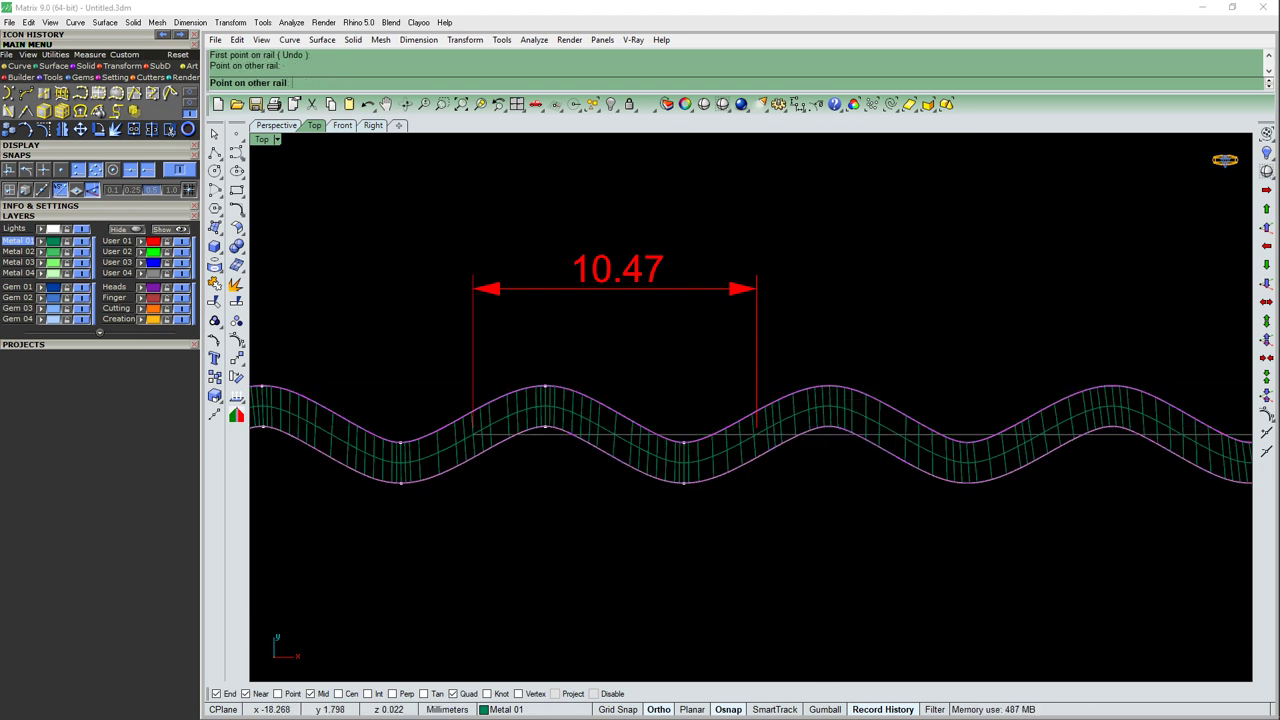
pyautogui.moveTo(1007, 476); pyautogui.dragTo(825, 470, button='right')
pyautogui.scroll(1, 825, 470)
pyautogui.click(778, 433)
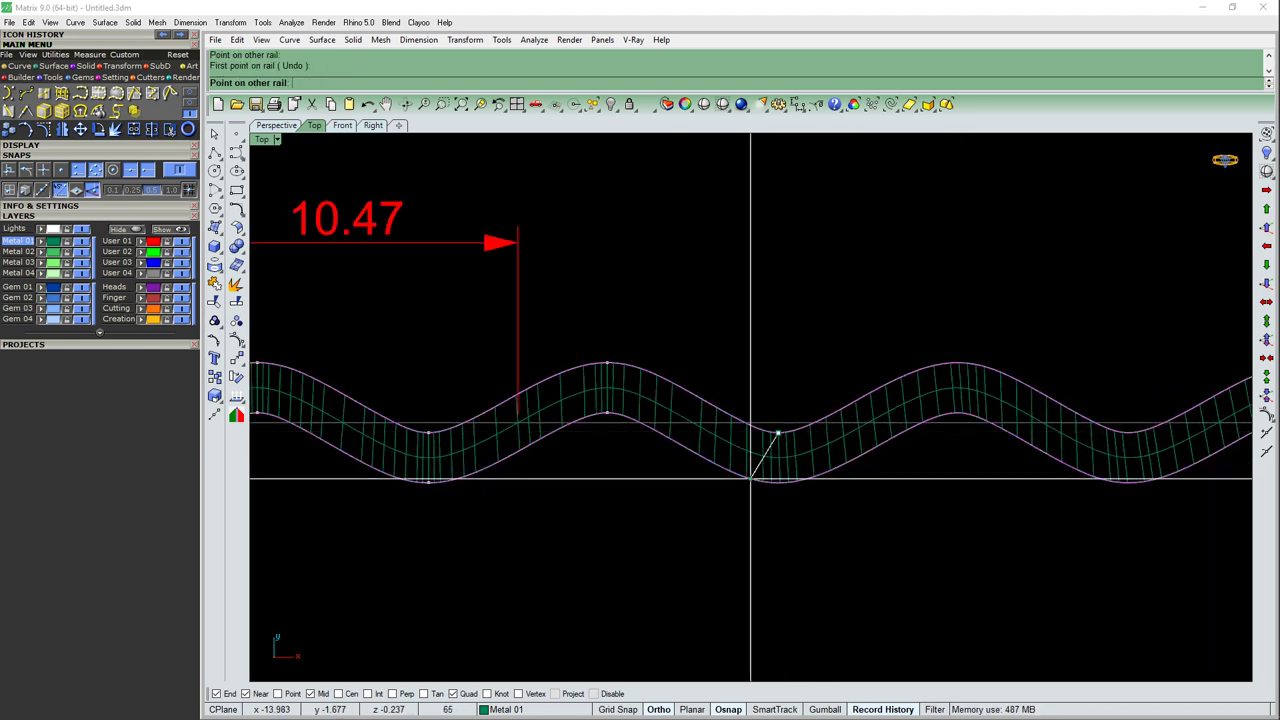
pyautogui.moveTo(784, 483); pyautogui.dragTo(640, 515, button='right')
pyautogui.scroll(1, 640, 515)
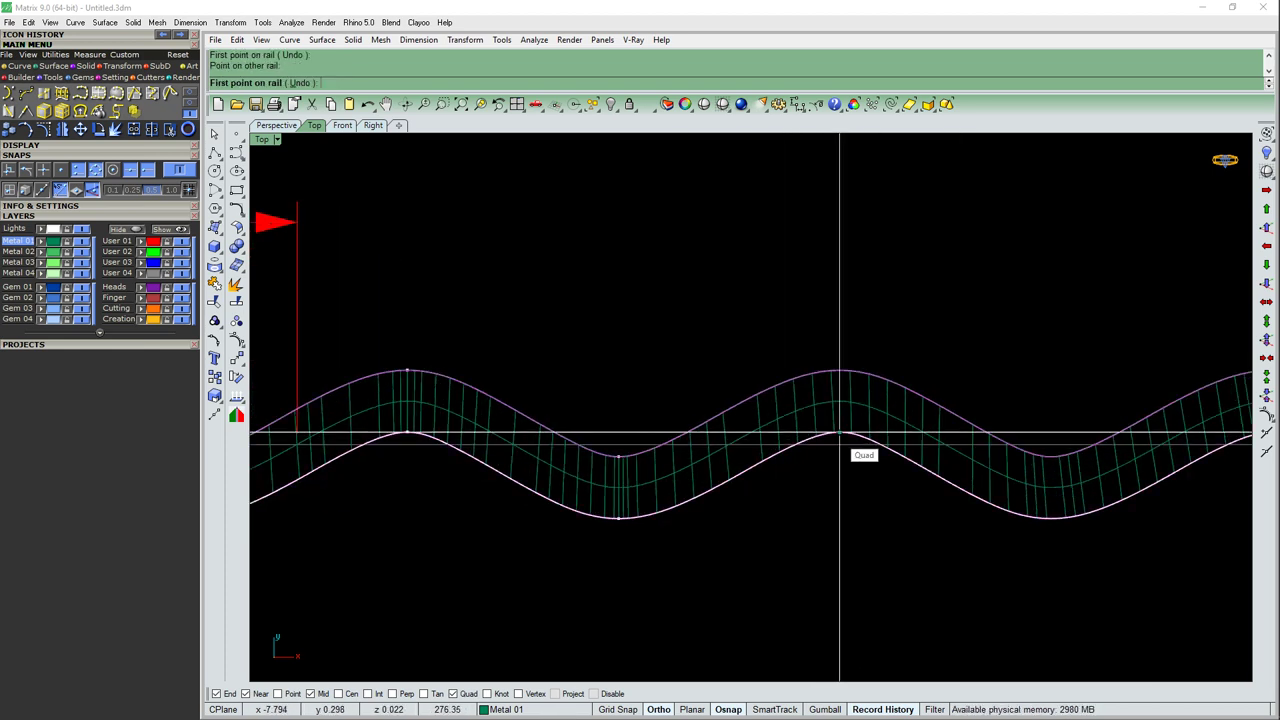
pyautogui.click(822, 372)
pyautogui.scroll(-1, 822, 372)
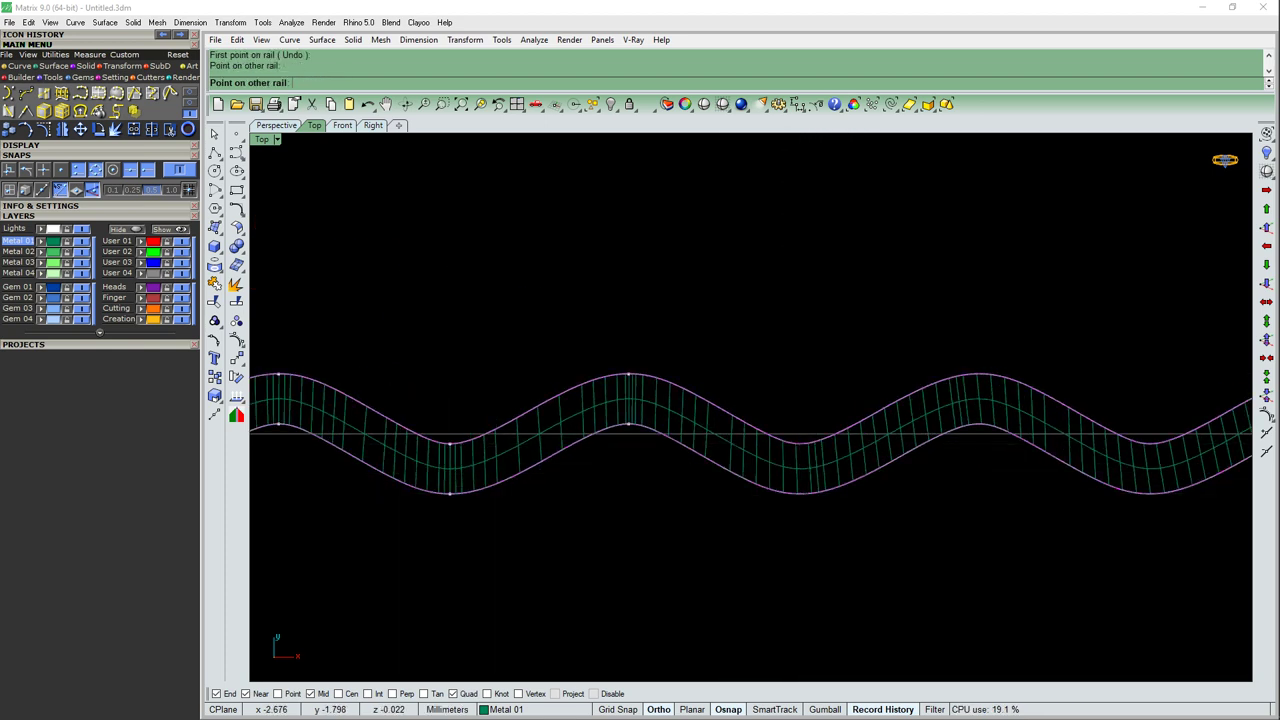
pyautogui.moveTo(808, 443); pyautogui.dragTo(821, 466, button='right')
pyautogui.scroll(2, 821, 466)
# Step: Add section lines joining matching crests on the two wave curves
pyautogui.click(778, 483)
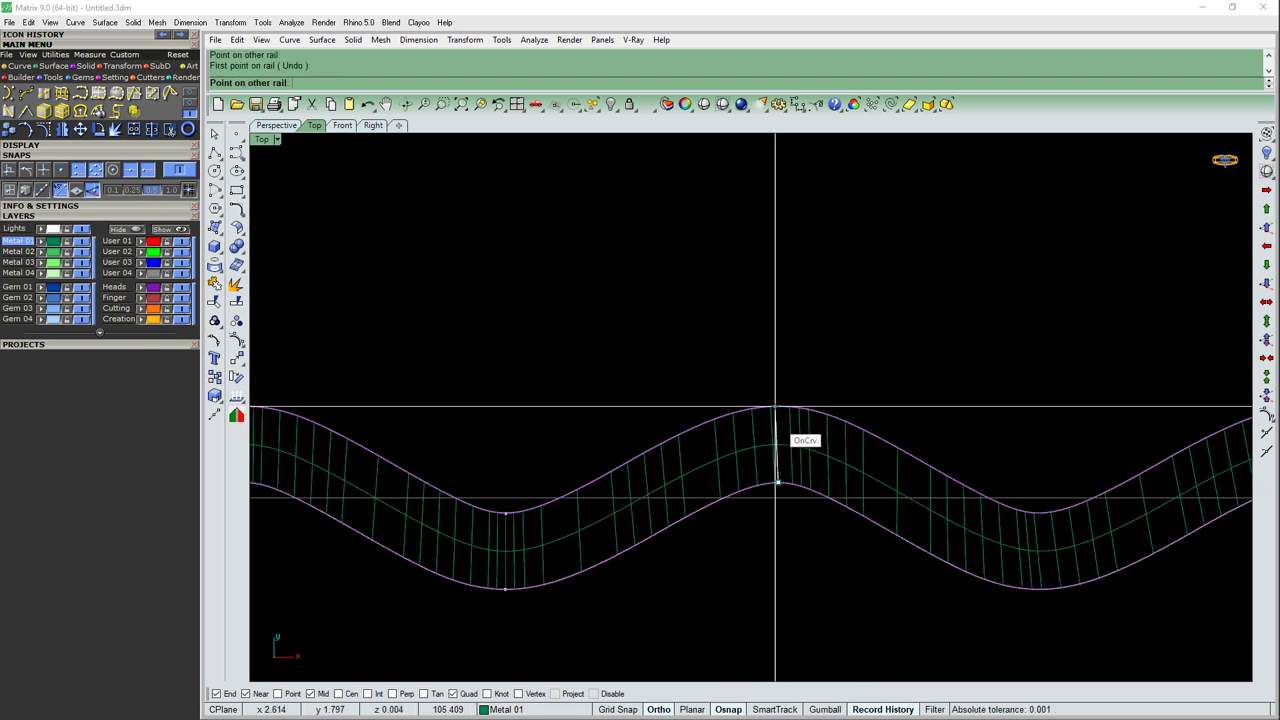
pyautogui.click(778, 408)
pyautogui.scroll(2, 903, 500)
pyautogui.click(906, 498)
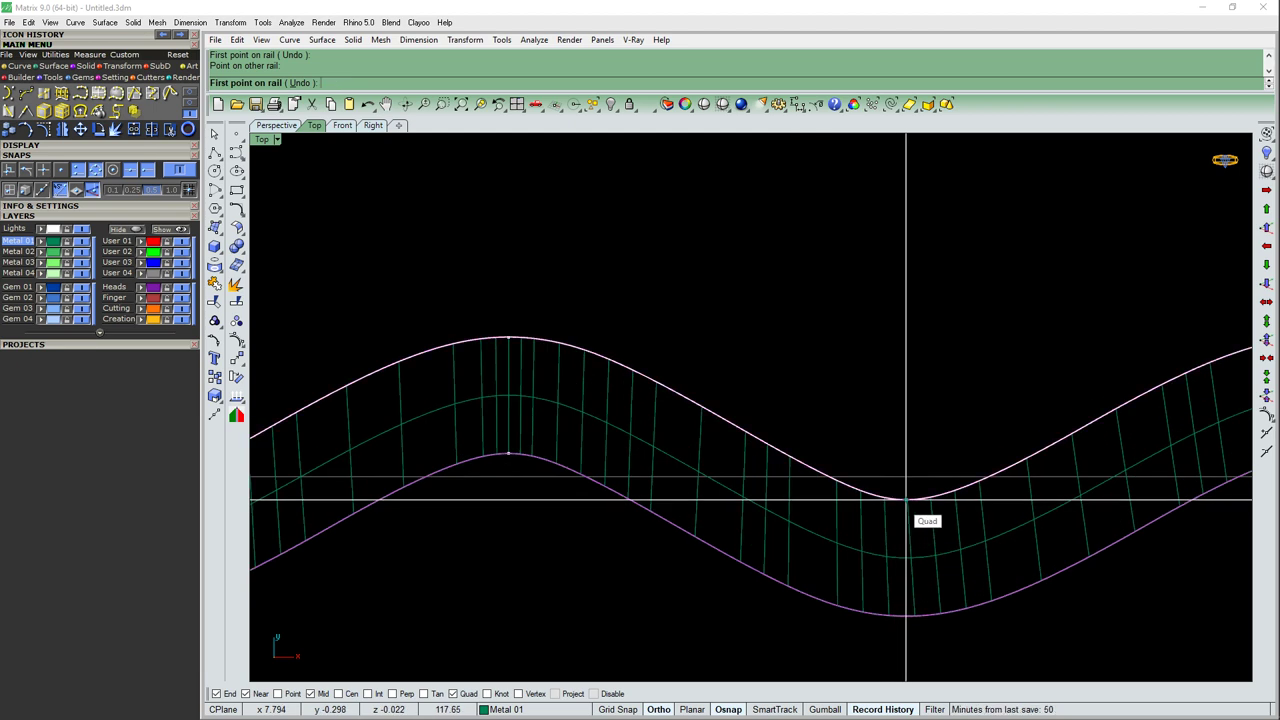
pyautogui.click(922, 614)
pyautogui.scroll(-3, 737, 520)
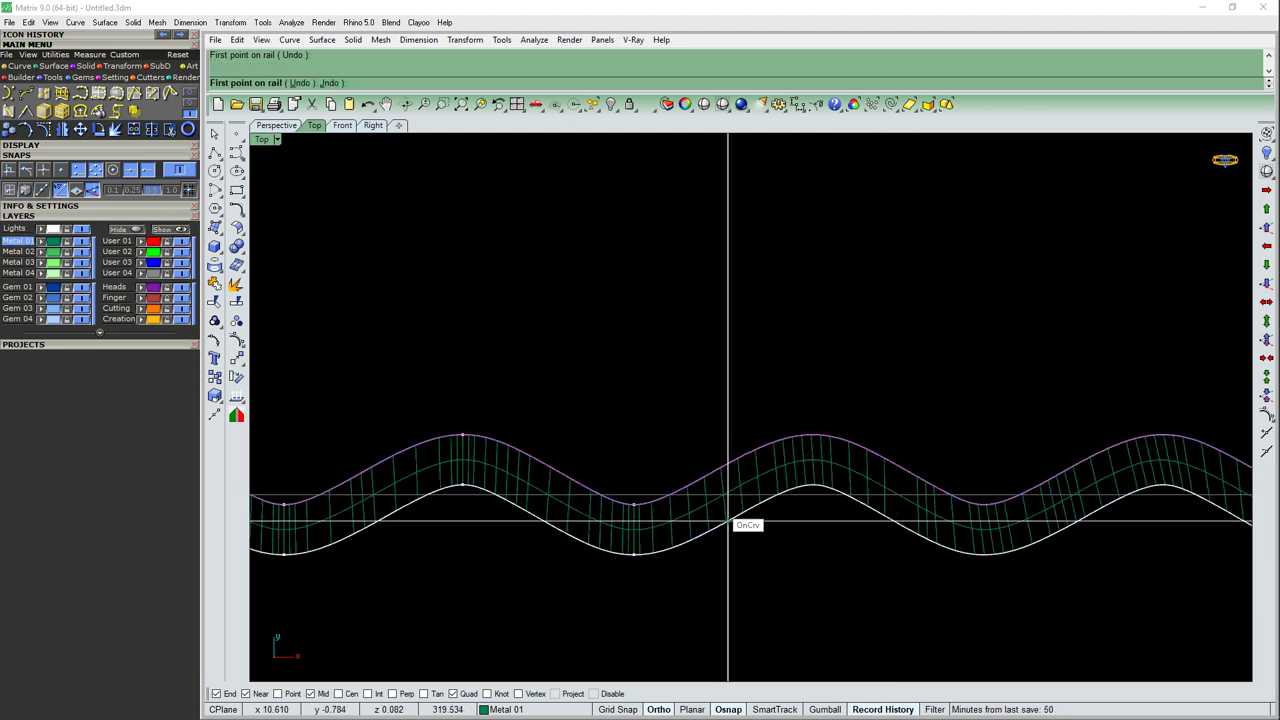
pyautogui.scroll(1, 735, 508)
pyautogui.click(677, 490)
pyautogui.click(677, 415)
pyautogui.scroll(-2, 677, 423)
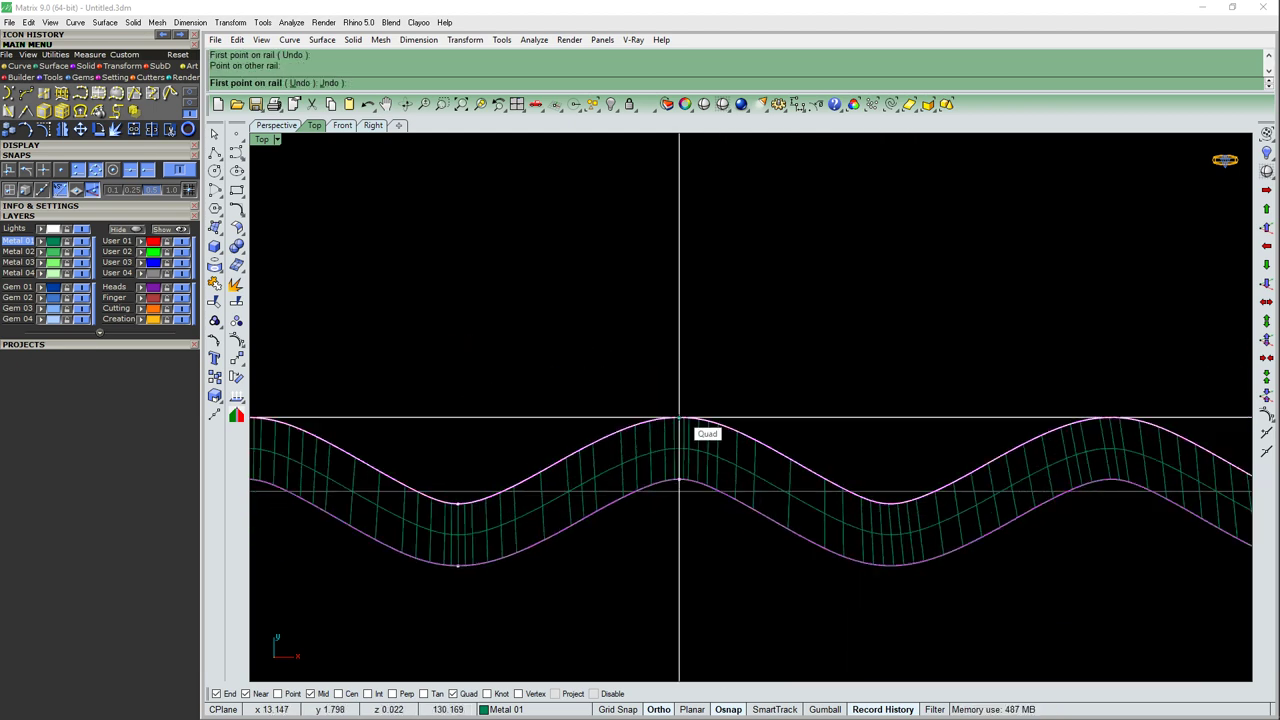
# Step: Match the upper troughs to the lower curve through the wave's end, then finish the sections
pyautogui.click(714, 488)
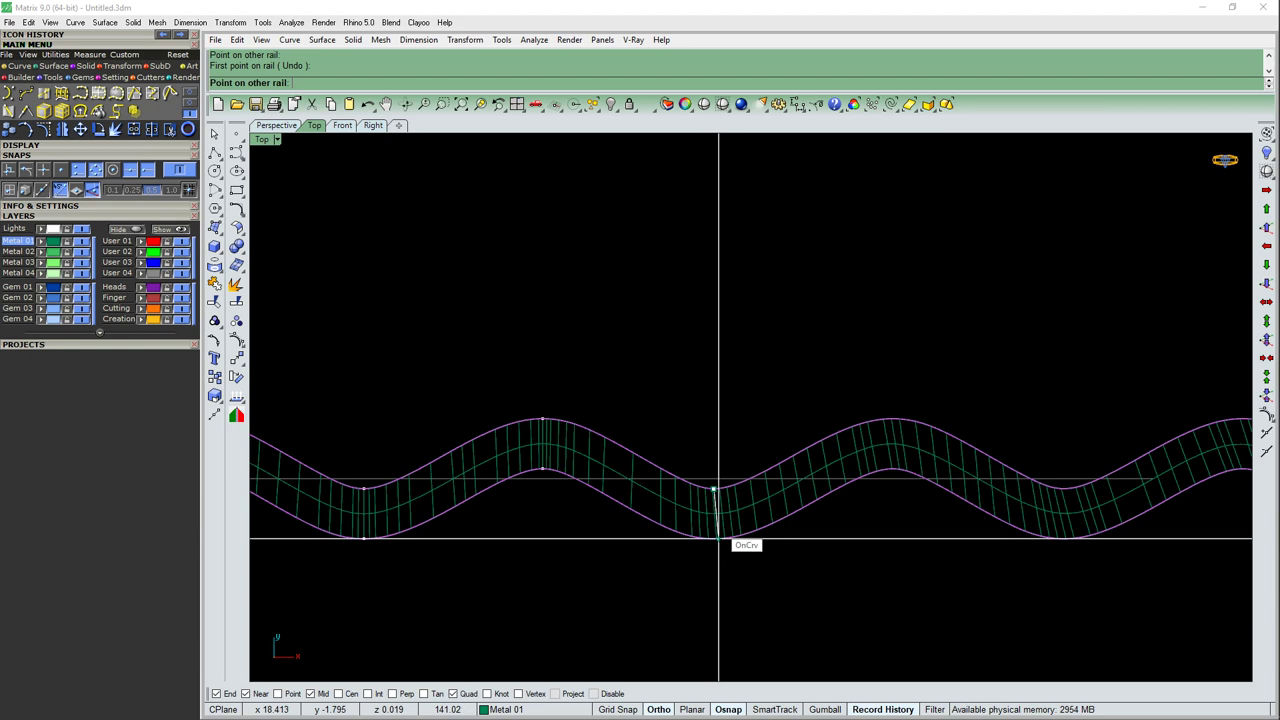
pyautogui.click(894, 468)
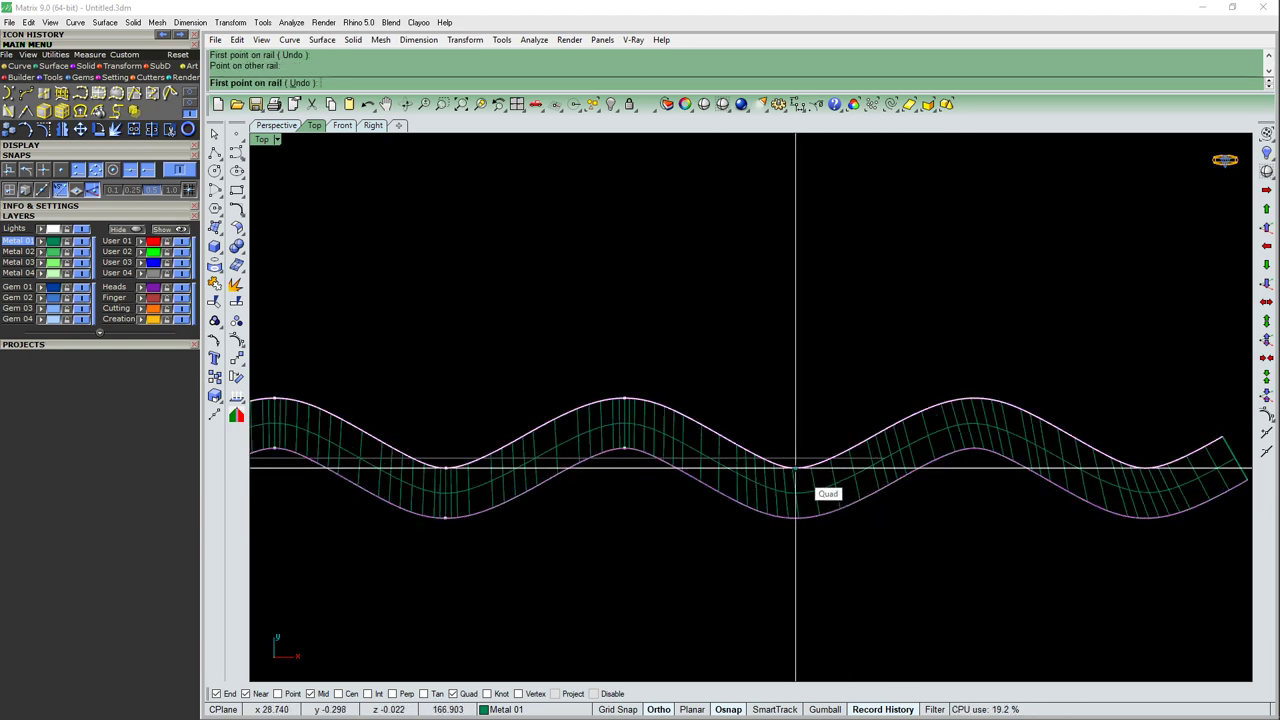
pyautogui.click(795, 468)
pyautogui.click(795, 518)
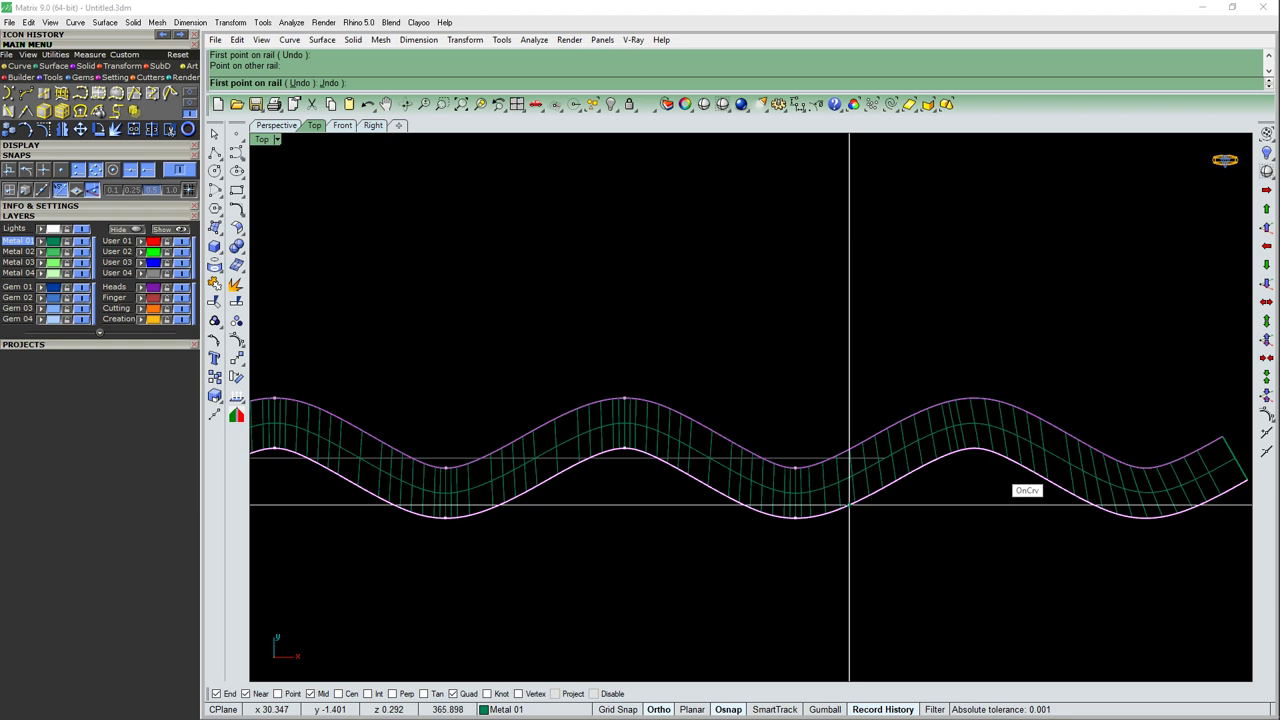
pyautogui.click(987, 450)
pyautogui.click(978, 400)
pyautogui.scroll(2, 1029, 466)
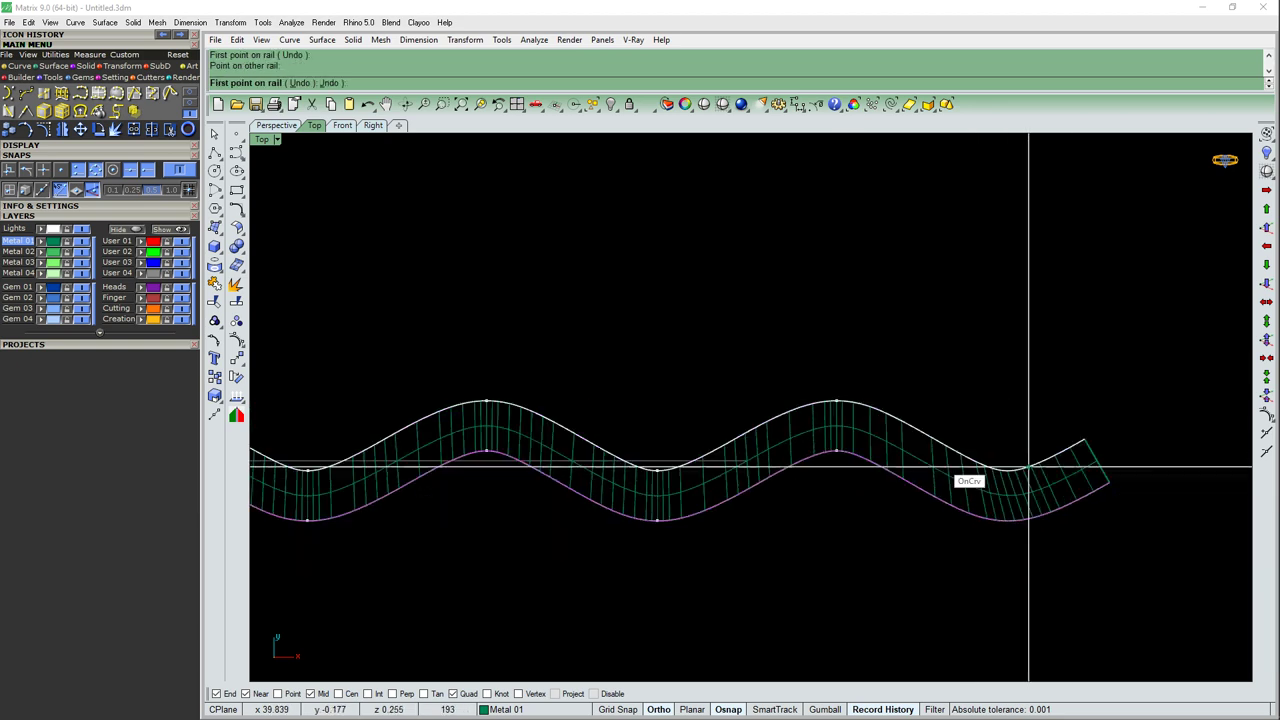
pyautogui.scroll(2, 991, 462)
pyautogui.click(991, 461)
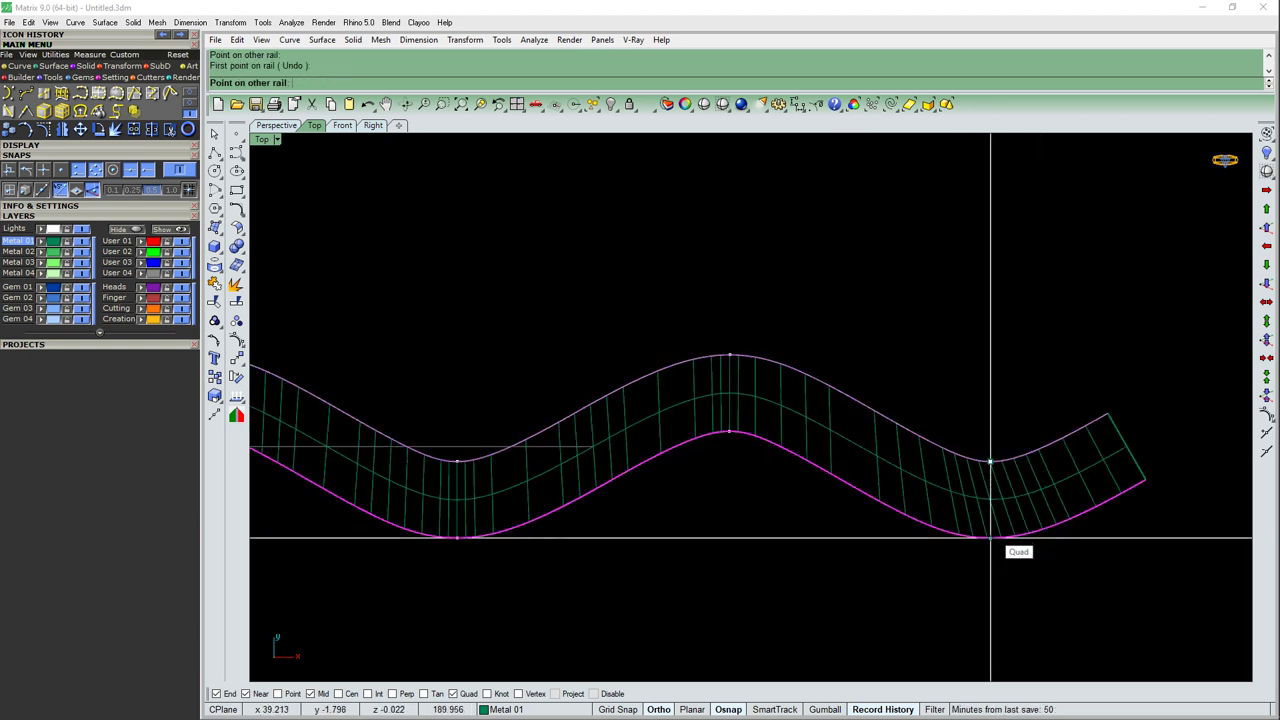
pyautogui.click(991, 537)
pyautogui.press('Return')
# Step: Build the swept surface and extrude it into a solid strand in Perspective view
pyautogui.click(858, 470)
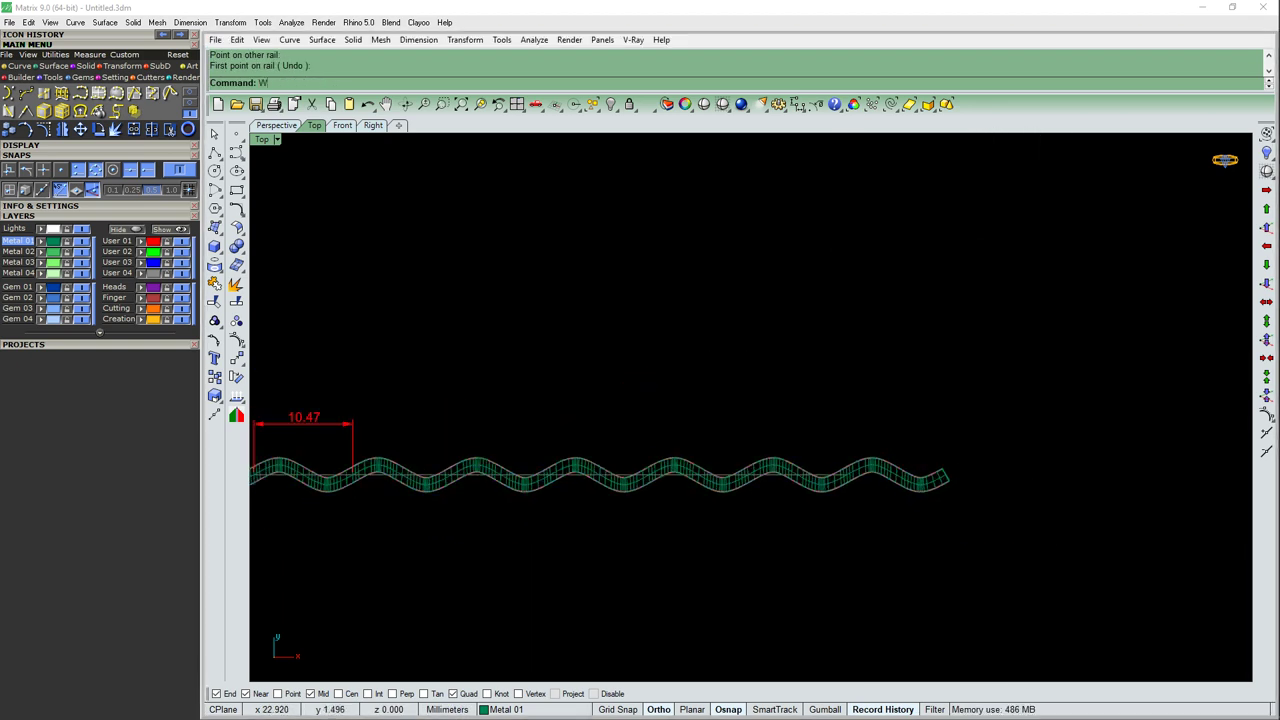
pyautogui.scroll(1, 330, 415)
pyautogui.scroll(2, 330, 415)
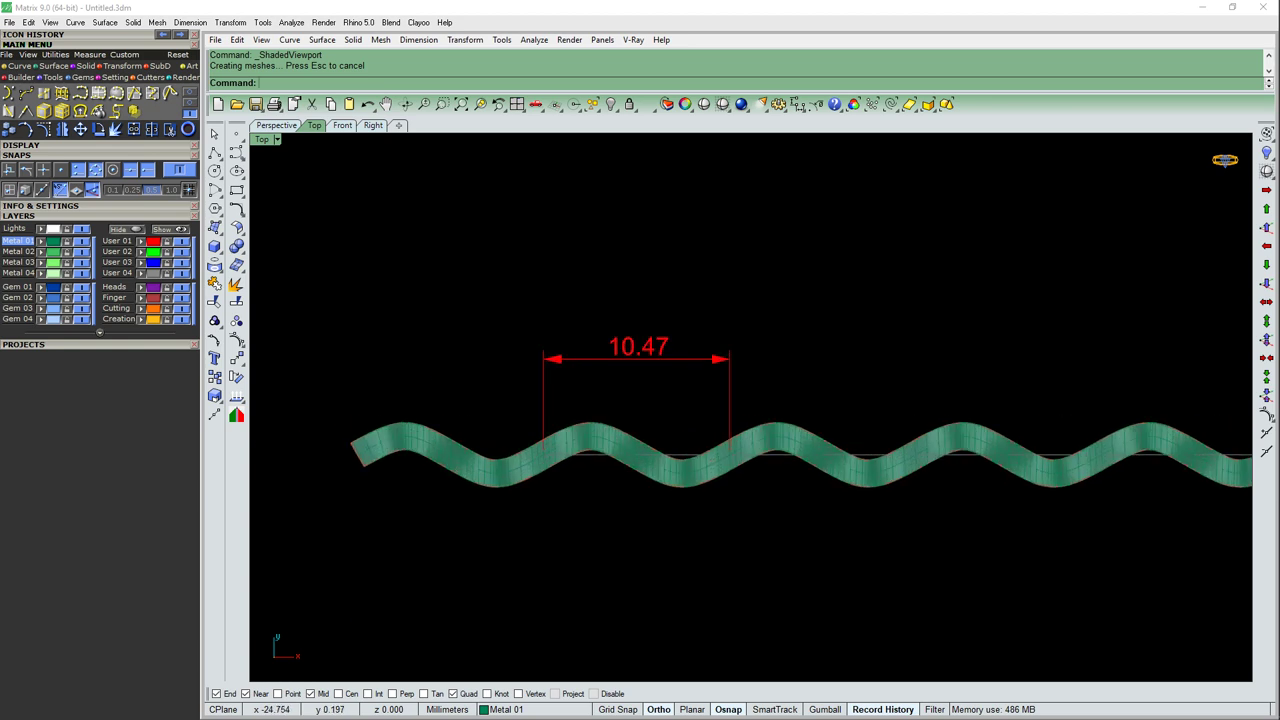
pyautogui.click(600, 440)
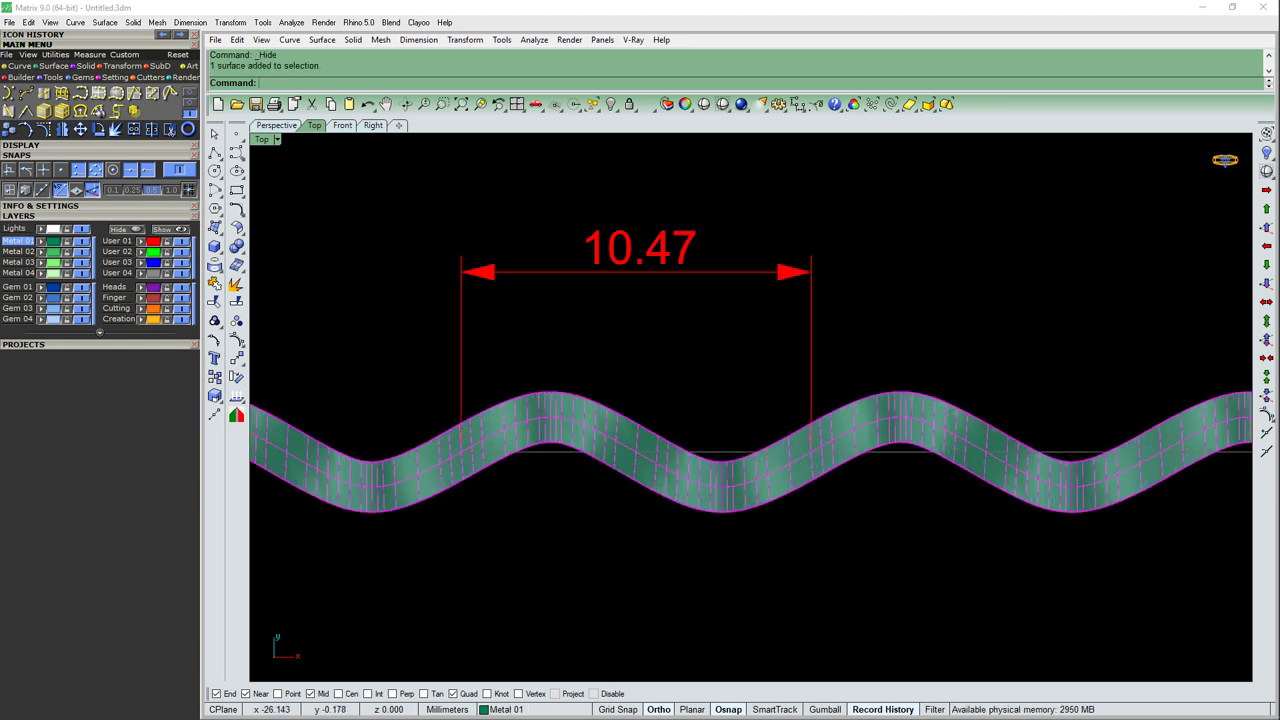
pyautogui.click(276, 125)
pyautogui.press('Return')
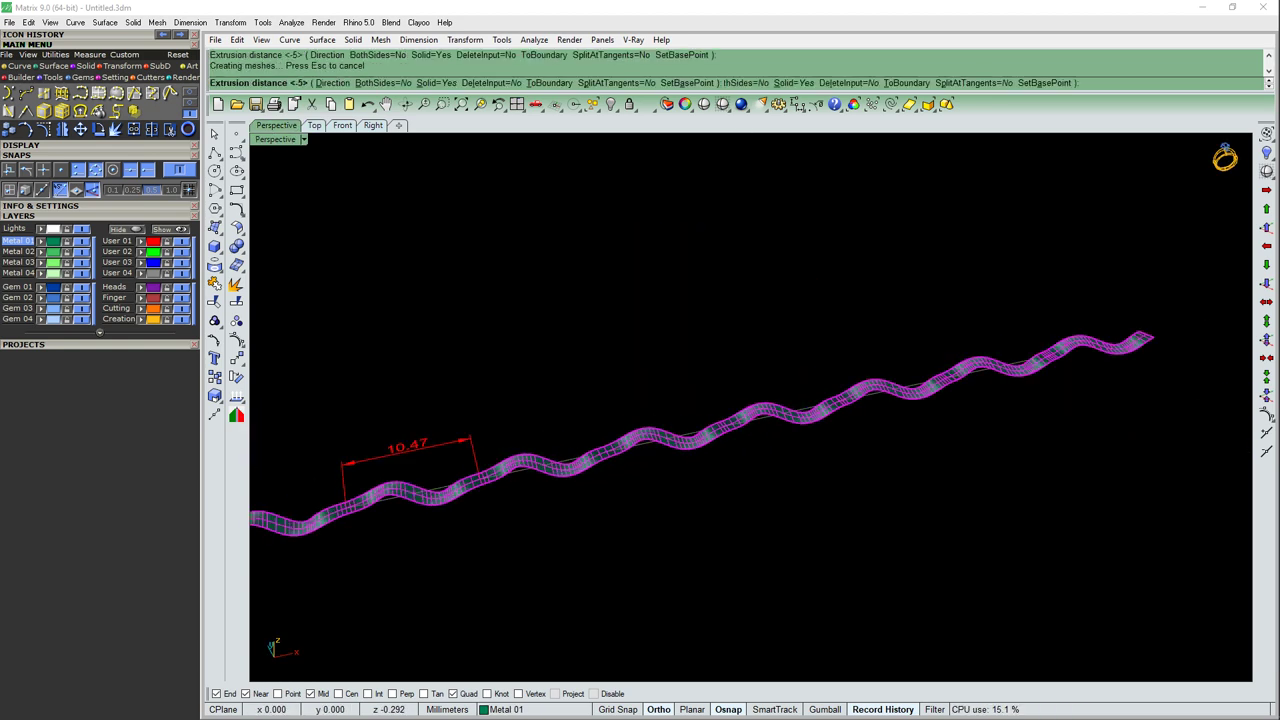
# Step: Hide the leftover original flat surface with H
pyautogui.press('Return')
pyautogui.write('h')
pyautogui.press('Return')
pyautogui.scroll(3, 300, 440)
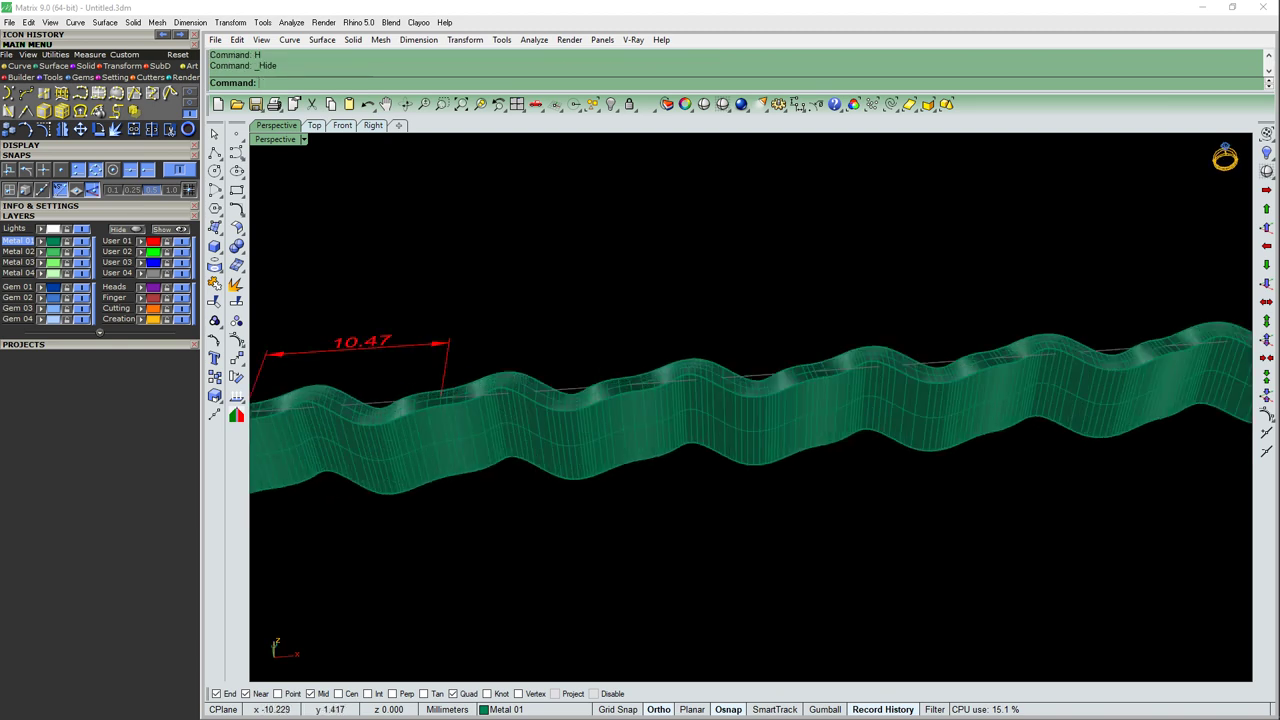
pyautogui.scroll(2, 480, 360)
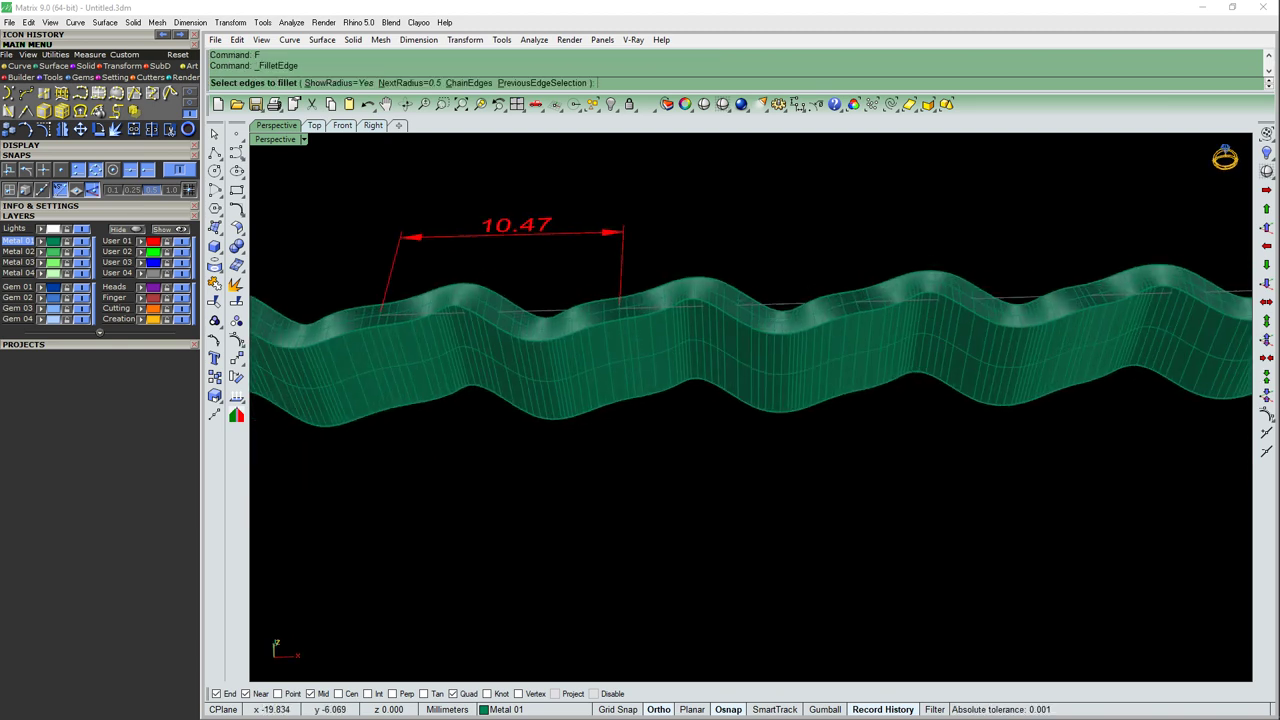
# Step: Fillet the strand's top edges at radius 0.5 and maximize the Top view
pyautogui.click(1015, 325)
pyautogui.press('Return')
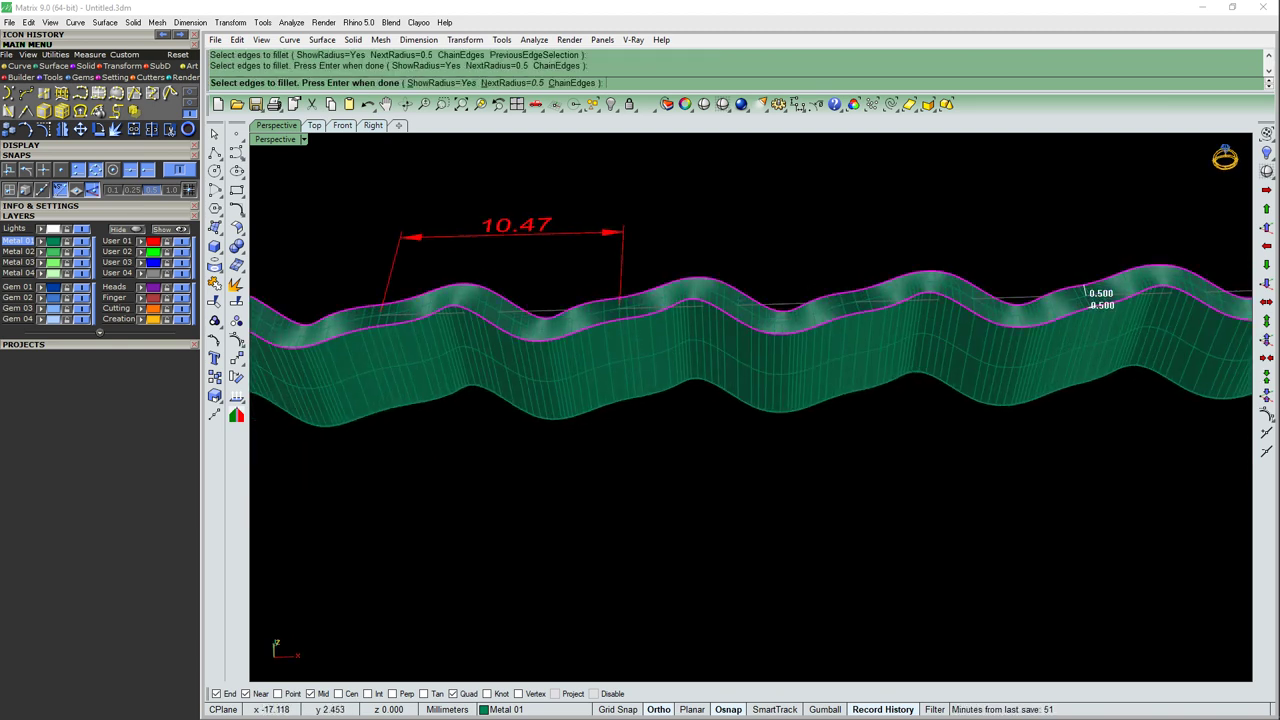
pyautogui.press('Return')
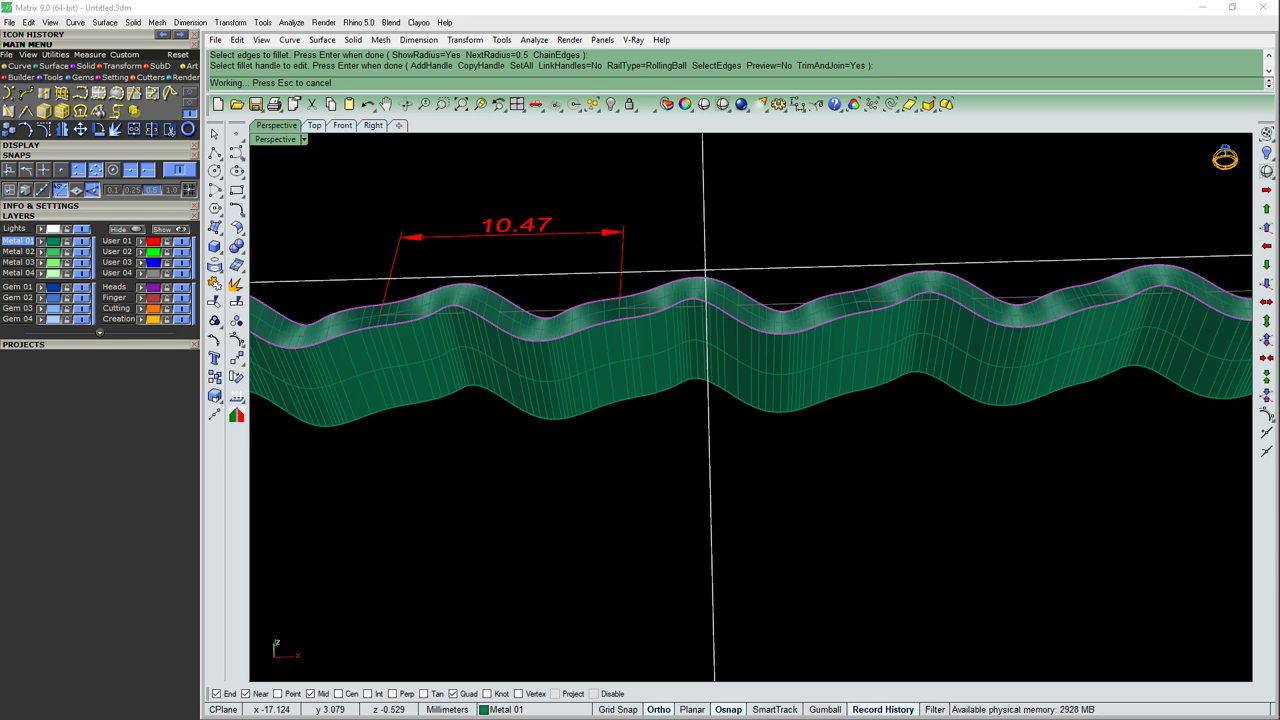
pyautogui.hotkey('ctrl', 'F1')
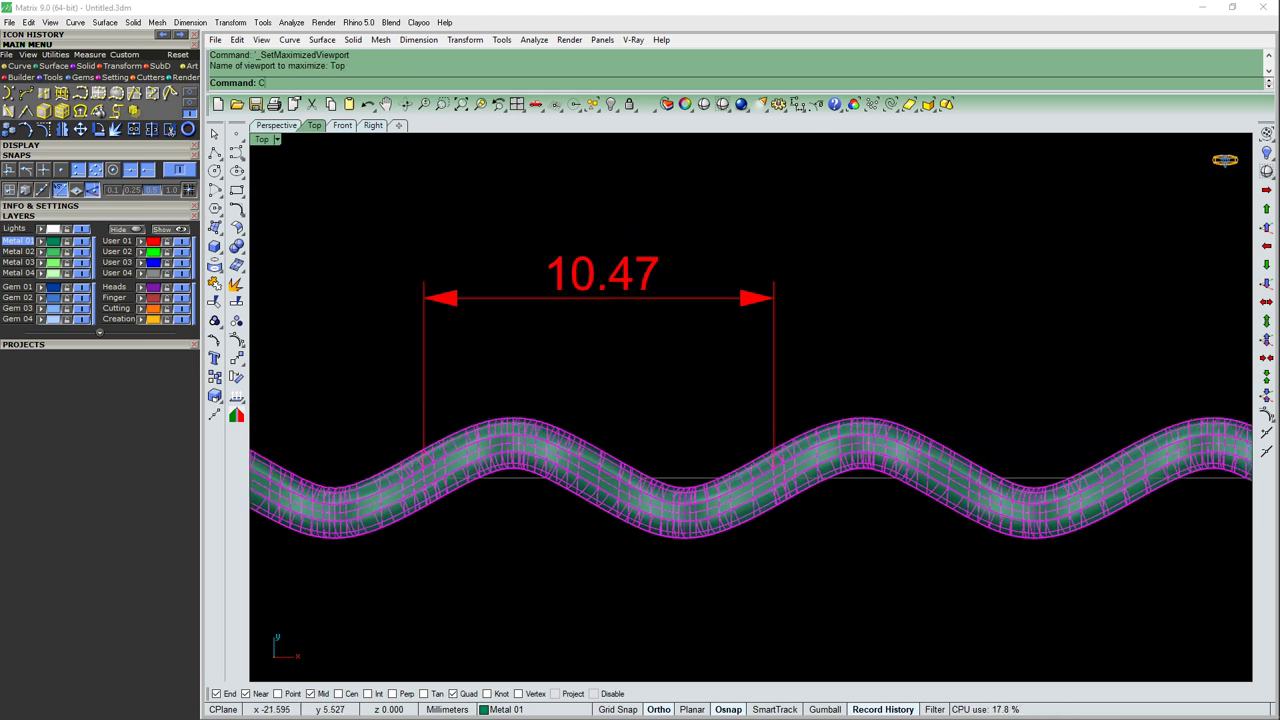
# Step: Copy the strand twice, each copy offset 10.47/3 along the wave
pyautogui.click(740, 260)
pyautogui.write('10.47/')
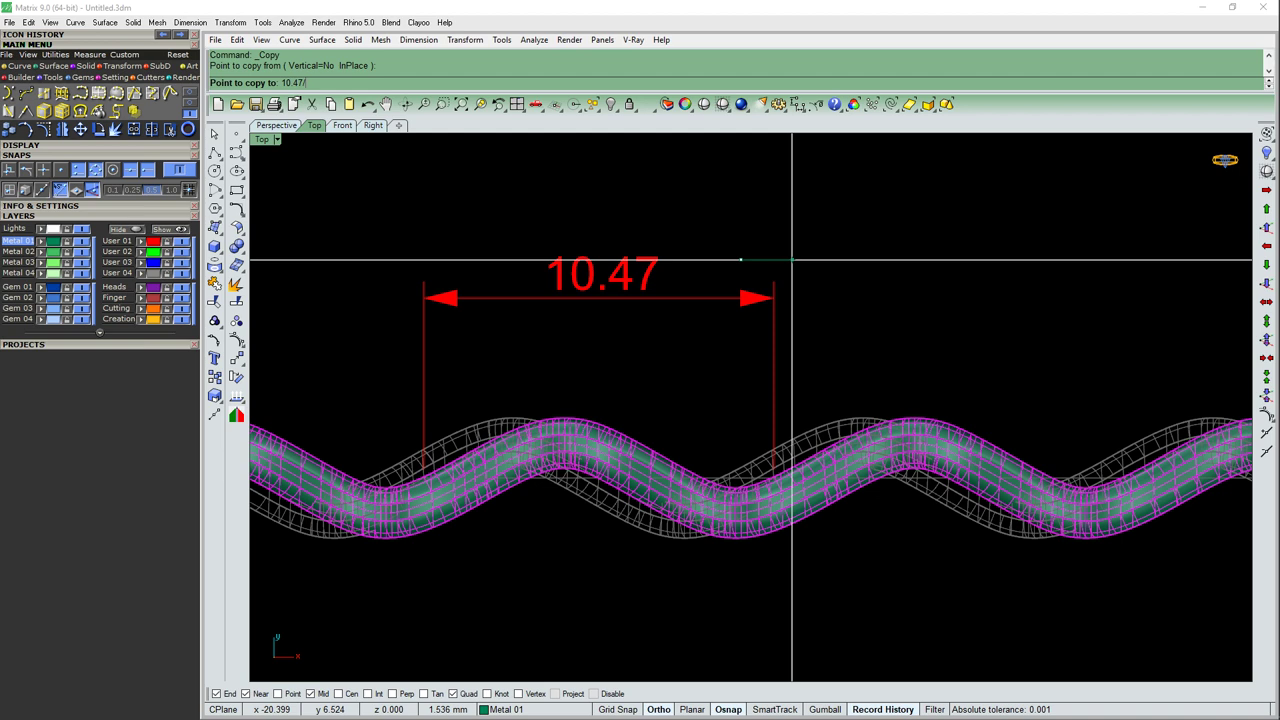
pyautogui.write('3')
pyautogui.press('Return')
pyautogui.moveTo(655, 349); pyautogui.dragTo(710, 349, button='right')
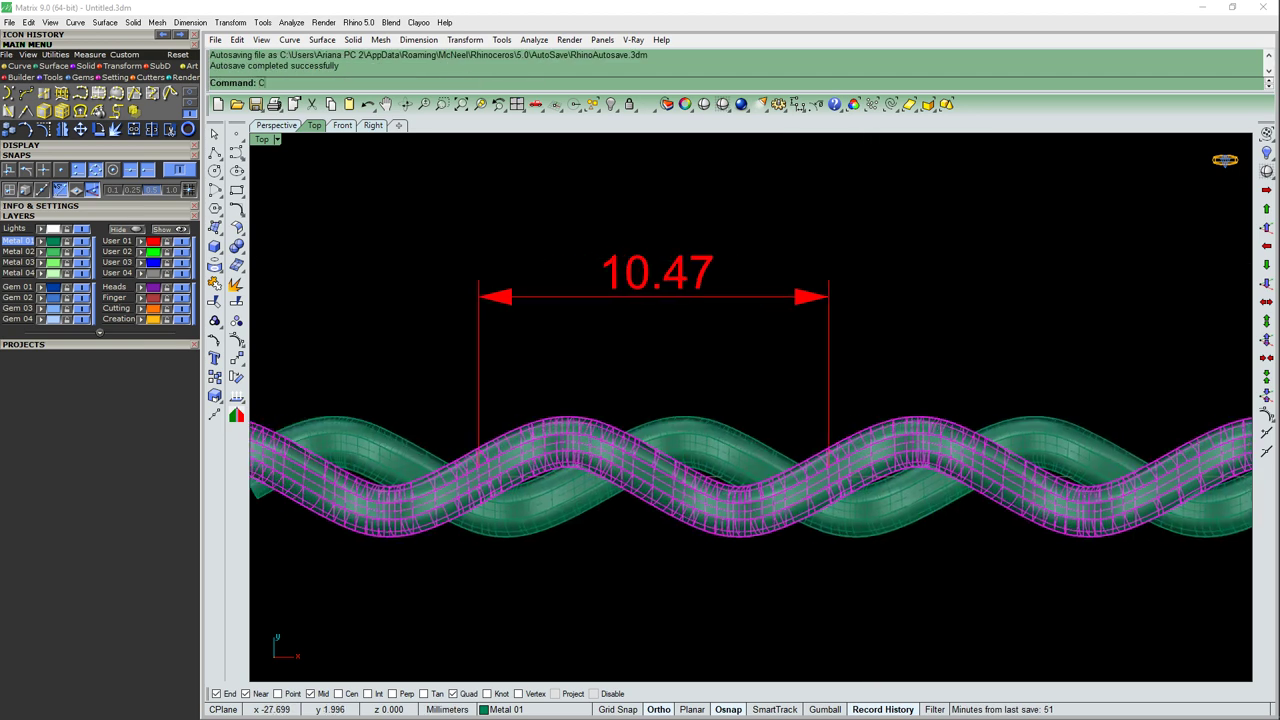
pyautogui.click(710, 349)
pyautogui.write('10.47')
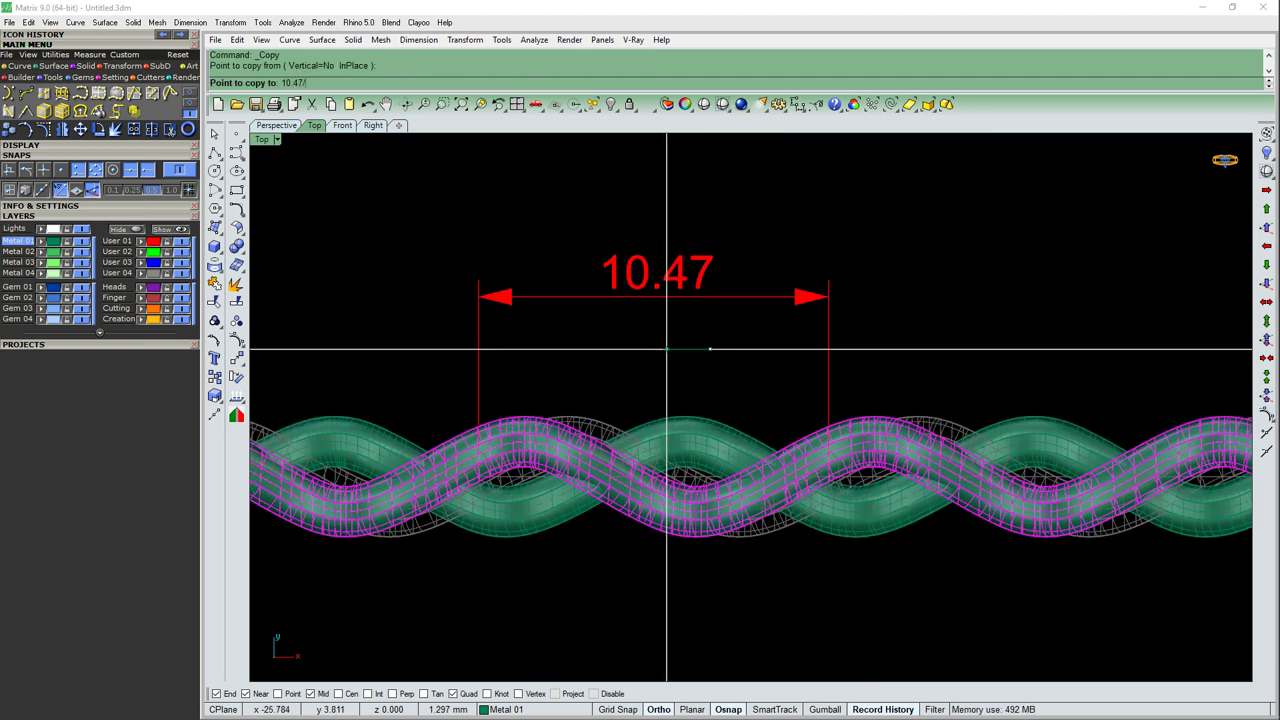
pyautogui.write('3')
pyautogui.press('Return')
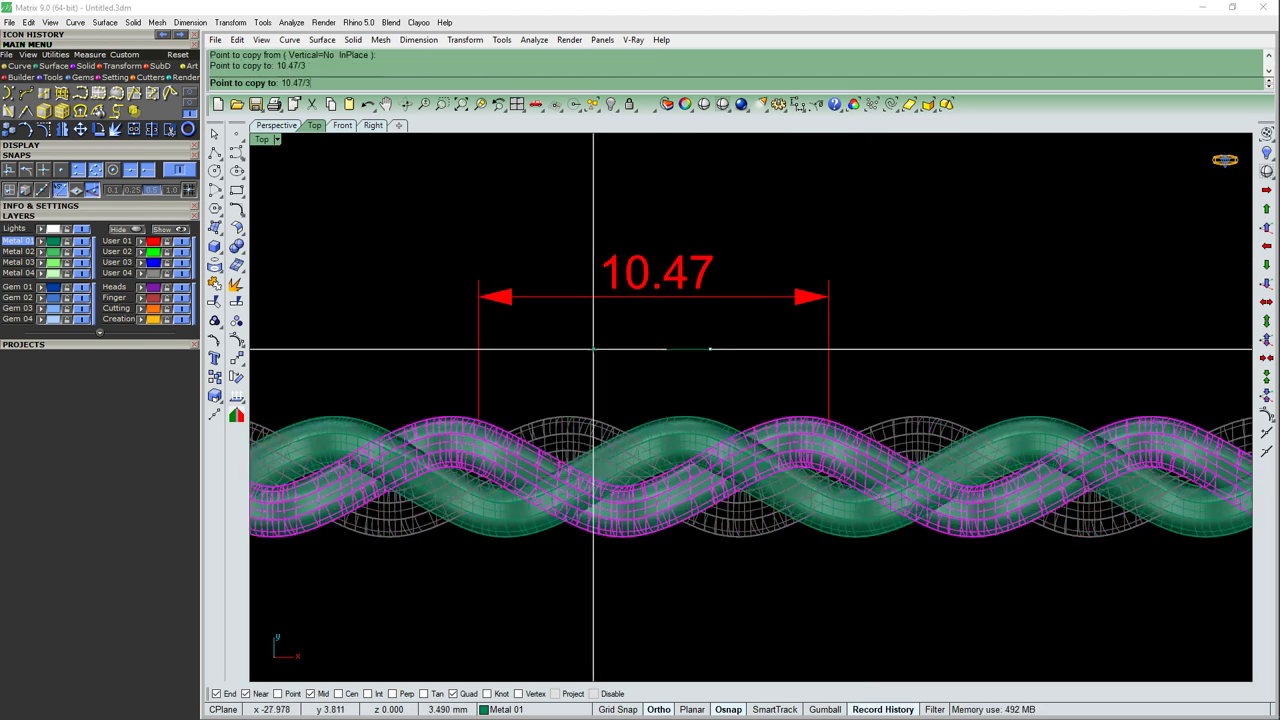
pyautogui.click(594, 349)
pyautogui.scroll(-5, 625, 362)
pyautogui.press('Return')
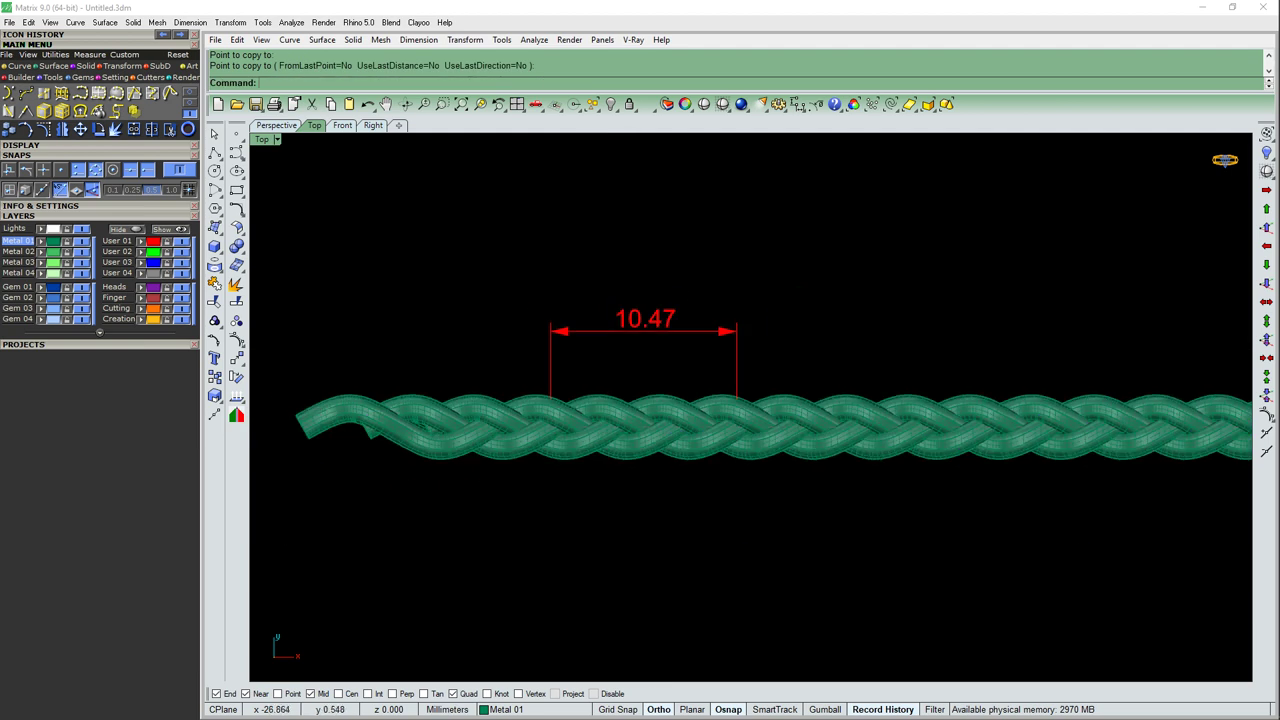
pyautogui.moveTo(650, 400); pyautogui.dragTo(610, 400, button='right')
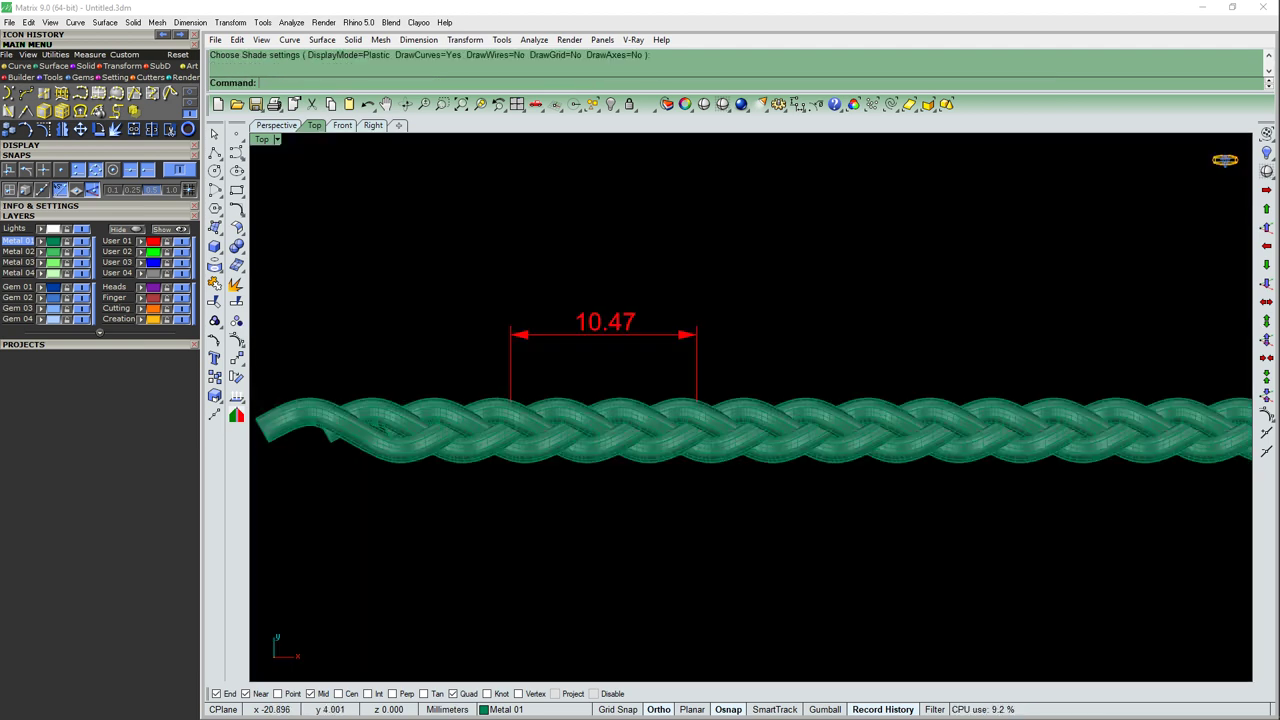
# Step: Hide the 10.47 dimension and draw a horizontal BothSides line along the braid's top in Front view
pyautogui.write('h')
pyautogui.press('Return')
pyautogui.click(342, 125)
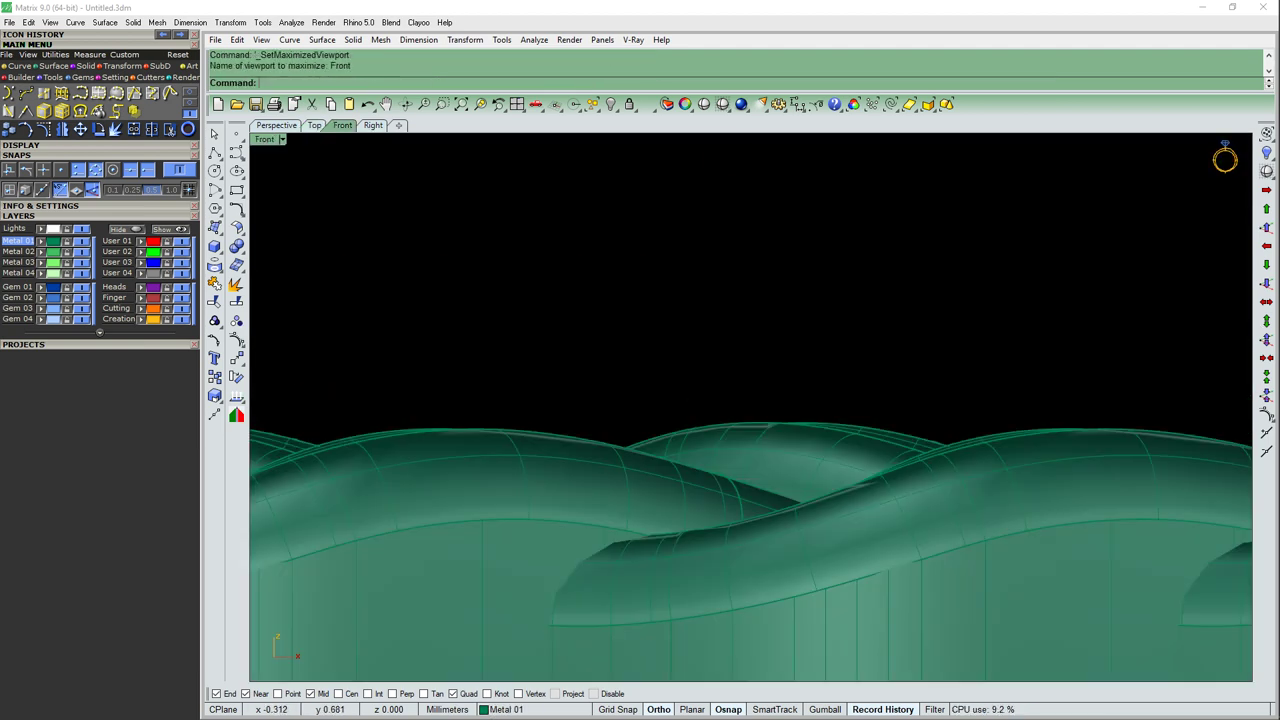
pyautogui.click(214, 152)
pyautogui.click(663, 356)
pyautogui.scroll(-5, 700, 358)
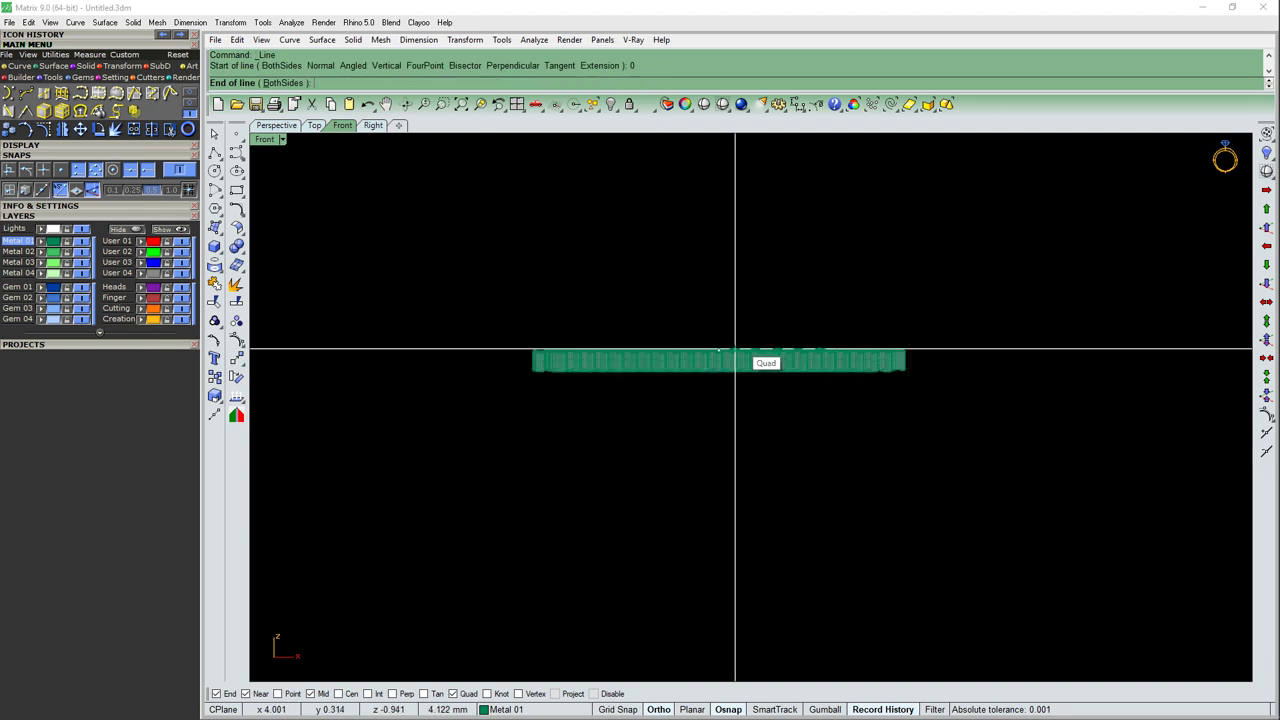
pyautogui.scroll(-3, 850, 352)
pyautogui.click(857, 349)
pyautogui.scroll(4, 830, 362)
pyautogui.scroll(3, 835, 358)
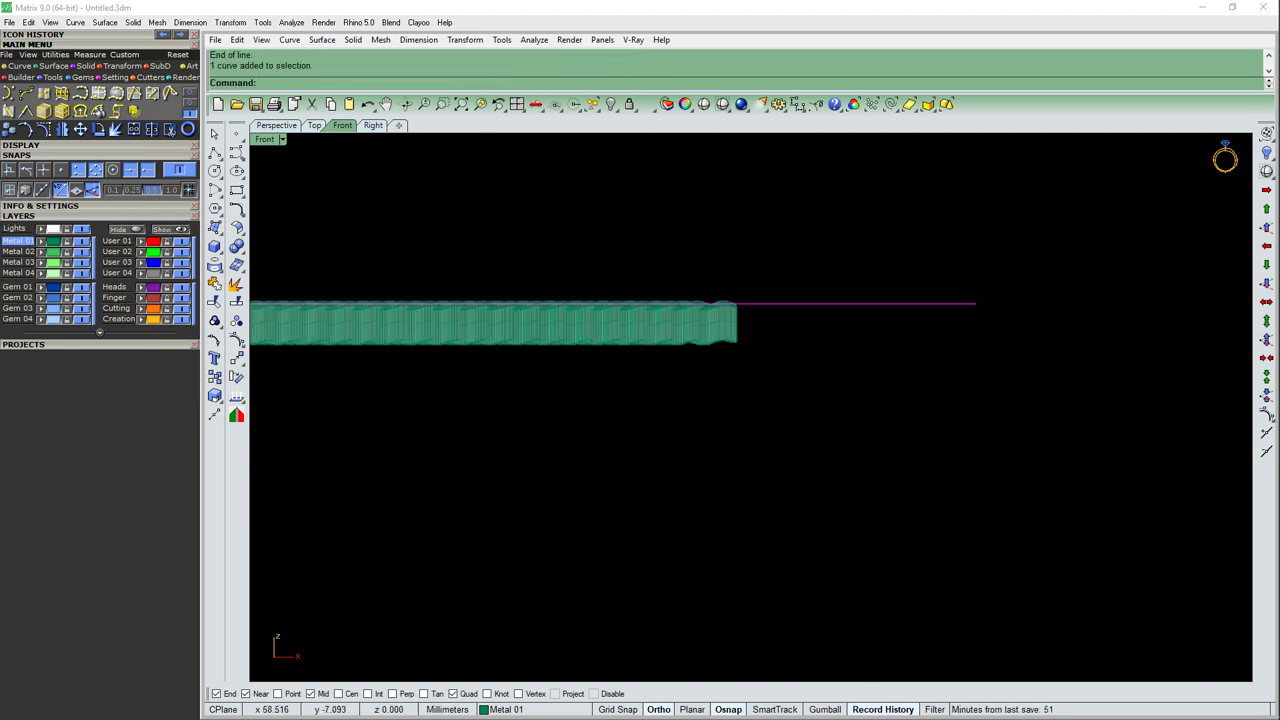
pyautogui.moveTo(835, 358); pyautogui.dragTo(795, 405, button='right')
pyautogui.write('O')
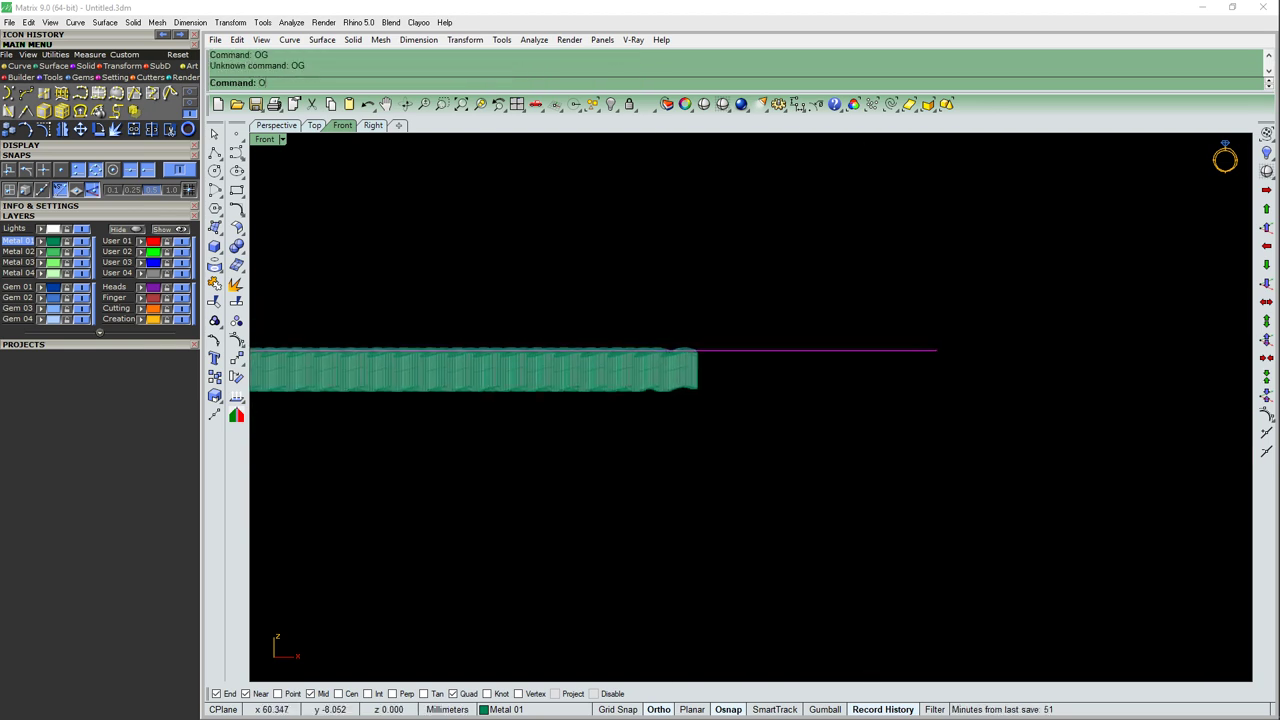
# Step: Offset the guide line 1.5 below the braid top and delete the original line
pyautogui.write('F')
pyautogui.press('Return')
pyautogui.write('.5')
pyautogui.press('Return')
pyautogui.click(808, 356)
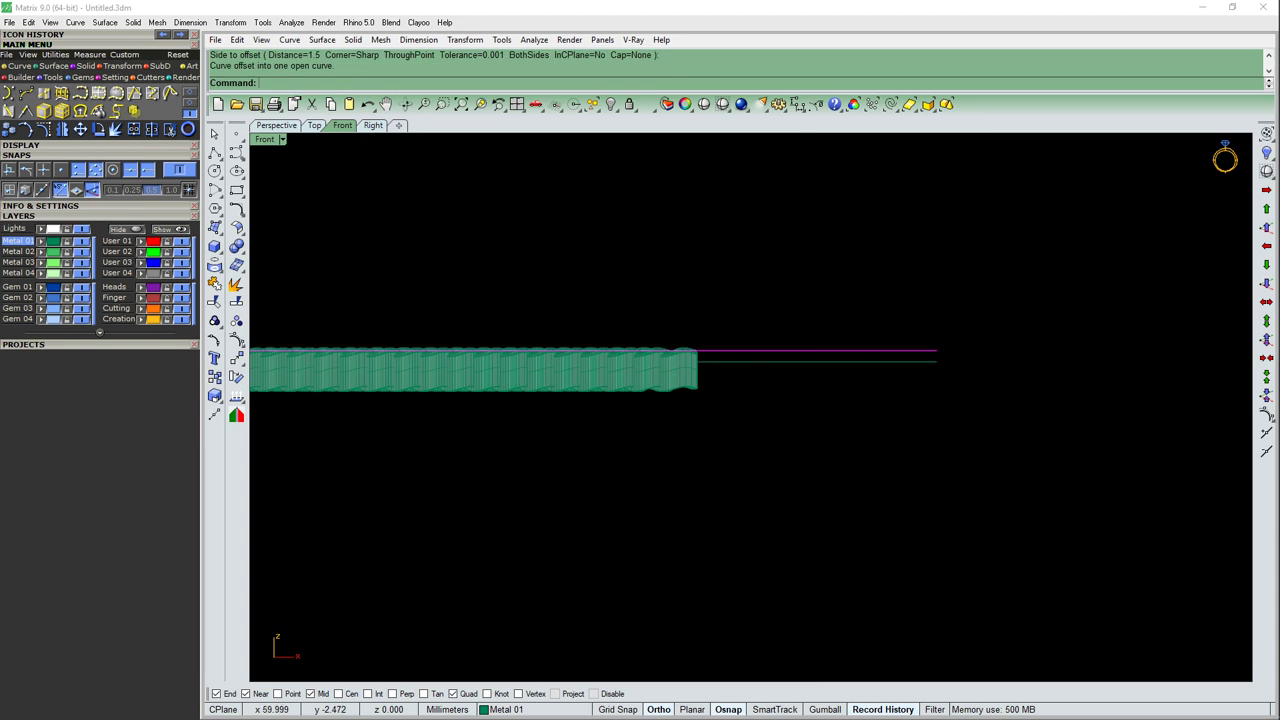
pyautogui.click(791, 351)
pyautogui.press('Delete')
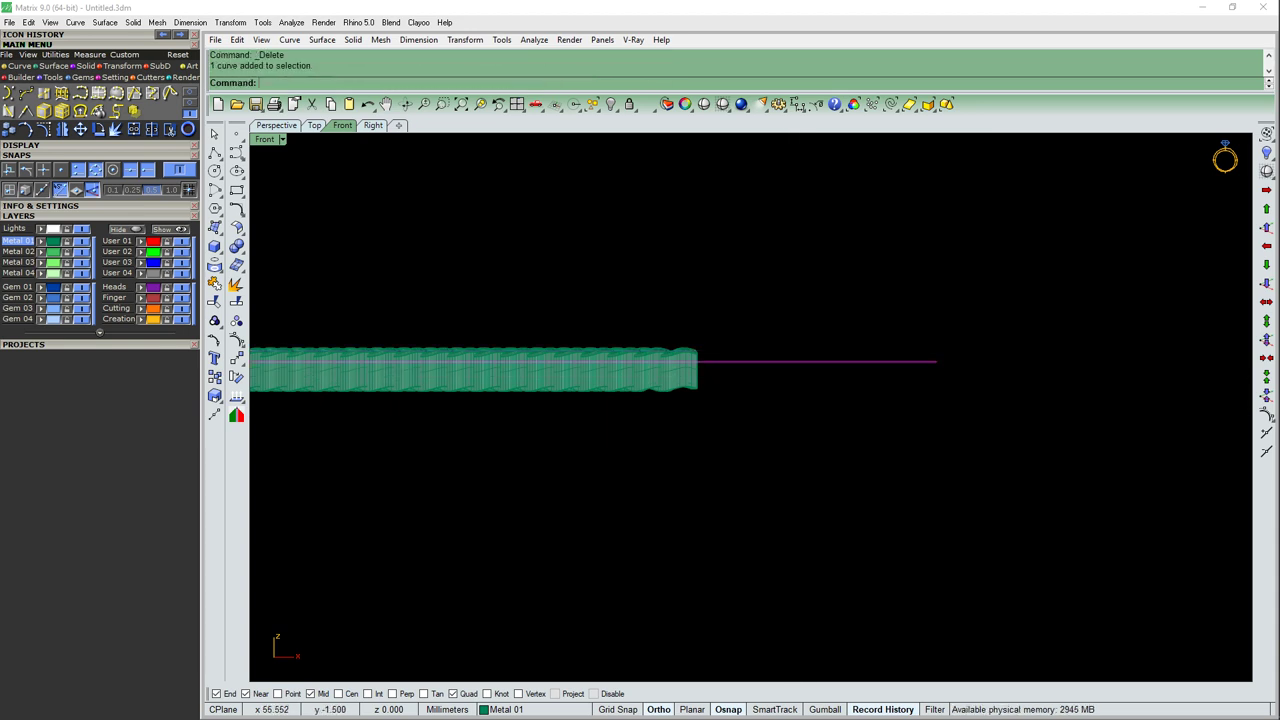
# Step: Extrude the offset curve across the braid's width into a flat surface, deleting the leftover curve
pyautogui.click(314, 125)
pyautogui.write('E')
pyautogui.press('Return')
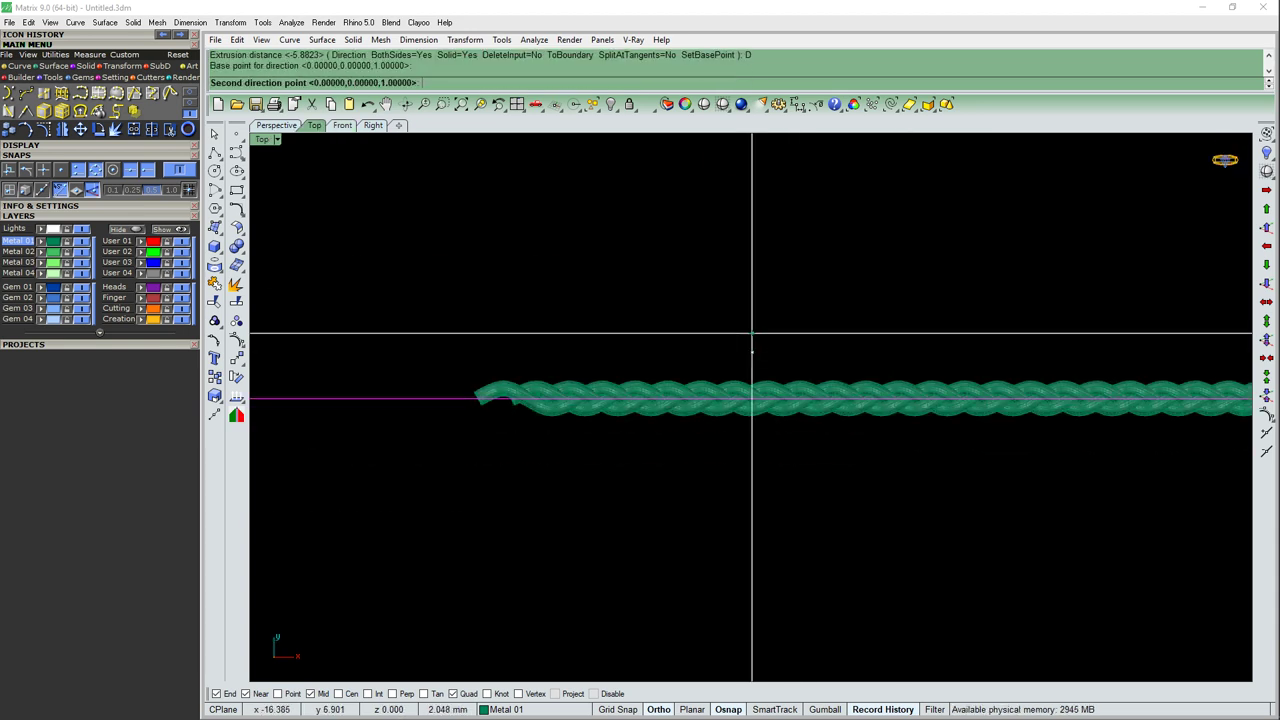
pyautogui.click(907, 398)
pyautogui.click(276, 125)
pyautogui.press('Delete')
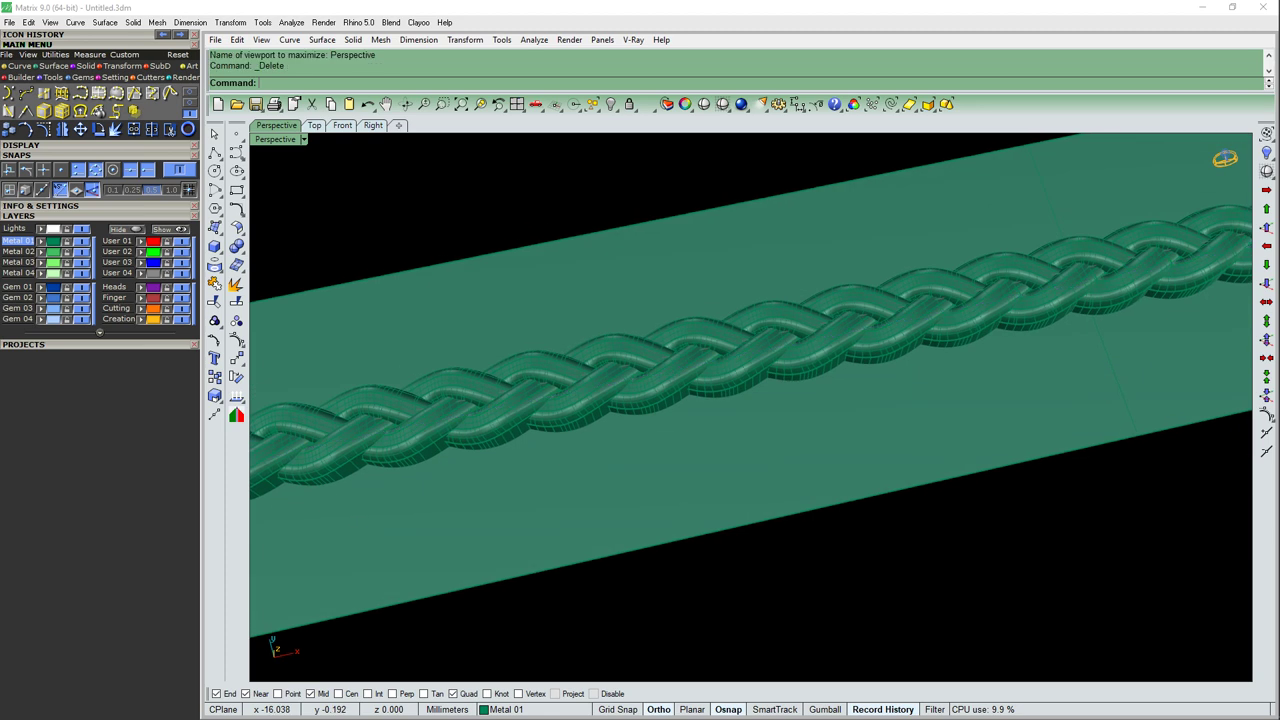
# Step: Group the three braid strands and BooleanSplit them with the flat surface
pyautogui.moveTo(750, 400)
pyautogui.mouseDown(button='right')
pyautogui.moveTo(750, 440)
pyautogui.moveTo(780, 440)
pyautogui.mouseUp(button='right')
pyautogui.click(800, 340)
pyautogui.keyDown('shift'); pyautogui.click(676, 379); pyautogui.keyUp('shift')
pyautogui.keyDown('shift'); pyautogui.click(768, 370); pyautogui.keyUp('shift')
pyautogui.write('G')
pyautogui.press('Return')
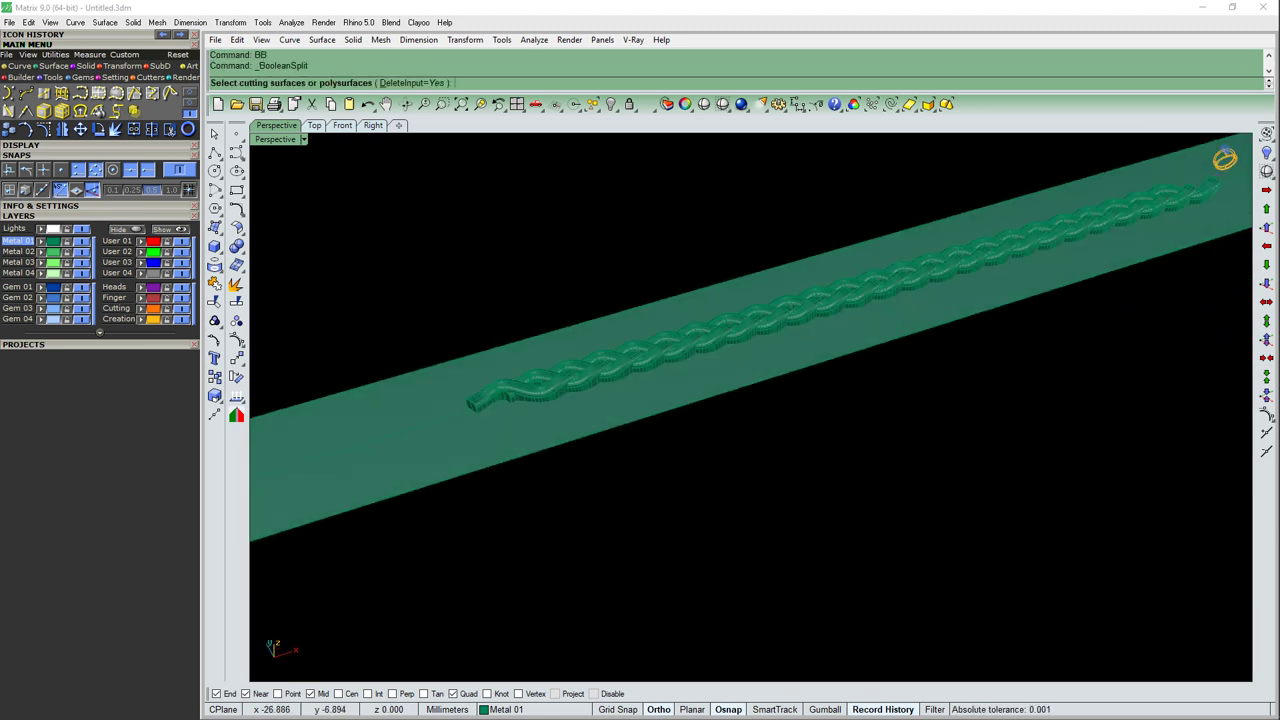
pyautogui.press('Return')
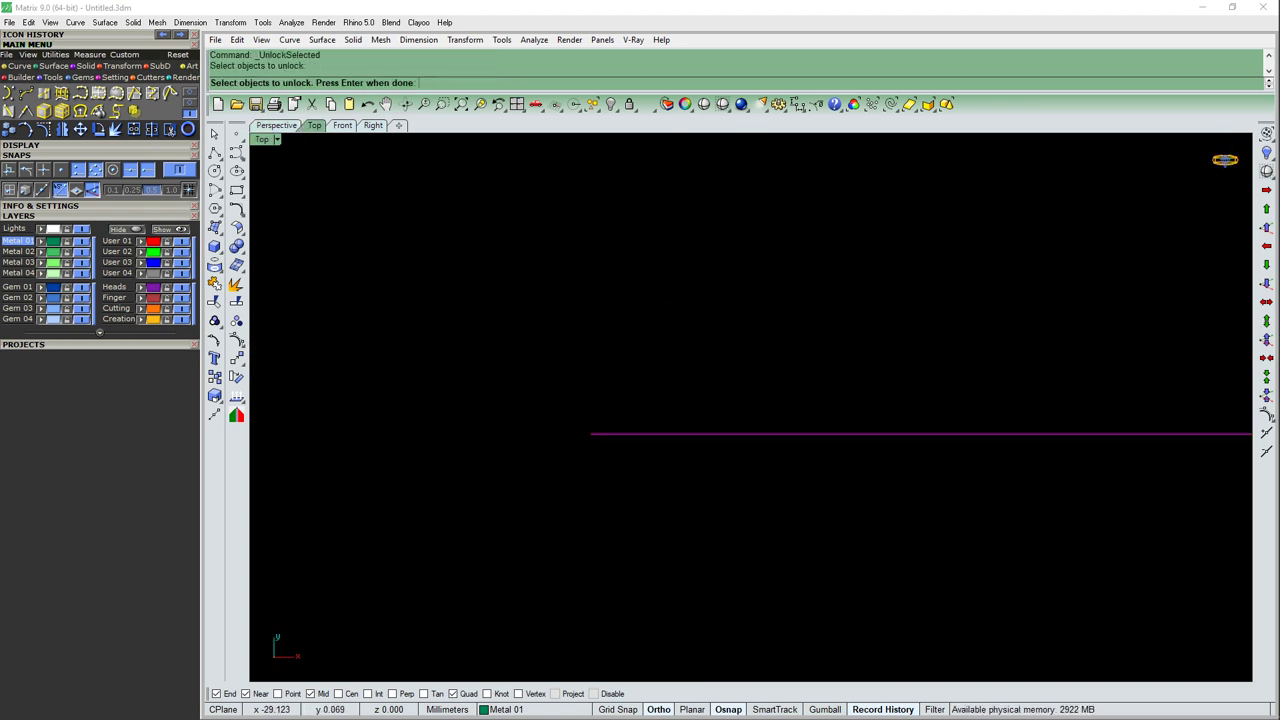
# Step: Draw a vertical BothSides cutting line across one end of the braid
pyautogui.press('Return')
pyautogui.write('l')
pyautogui.press('Return')
pyautogui.scroll(5, 625, 420)
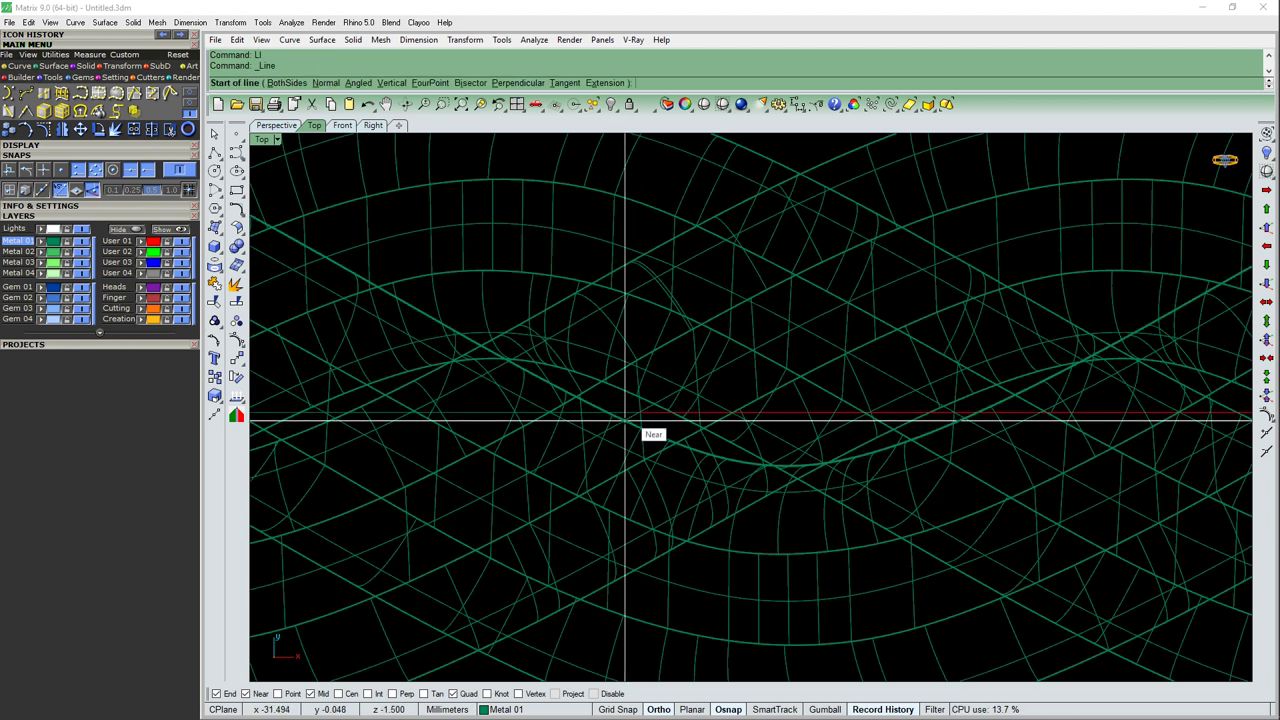
pyautogui.click(634, 412)
pyautogui.scroll(-5, 634, 412)
pyautogui.write('b')
pyautogui.press('Return')
pyautogui.click(636, 577)
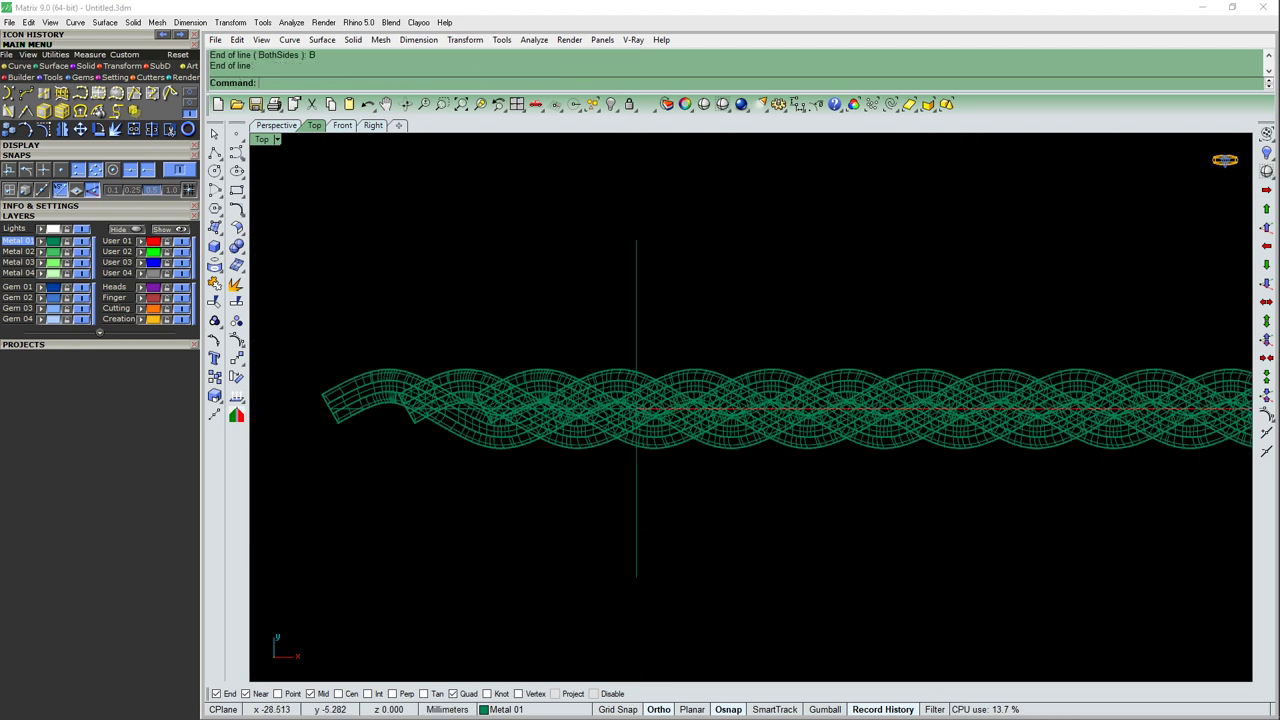
# Step: Mirror the vertical line about 0 to the braid's other end
pyautogui.click(636, 300)
pyautogui.scroll(-5, 438, 458)
pyautogui.write('0')
pyautogui.press('Return')
pyautogui.scroll(-3, 906, 520)
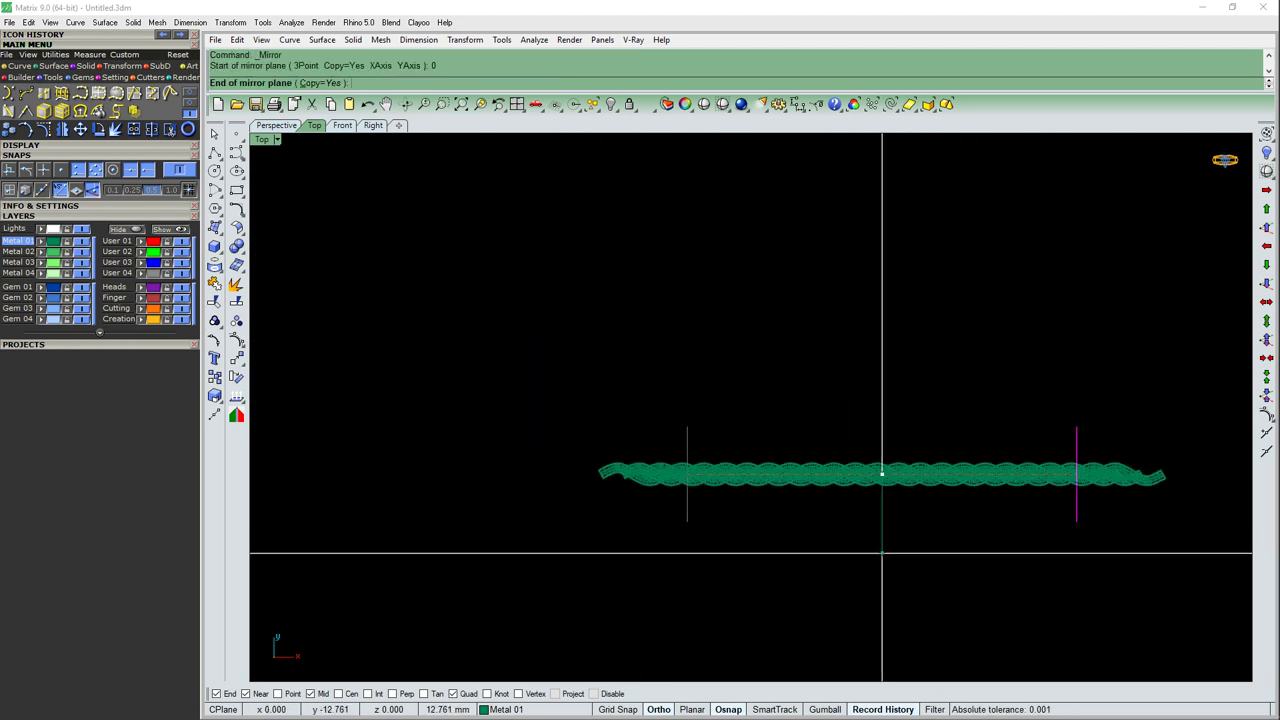
pyautogui.click(882, 474)
# Step: Extrude both lines into cutting planes and delete the lines
pyautogui.click(276, 125)
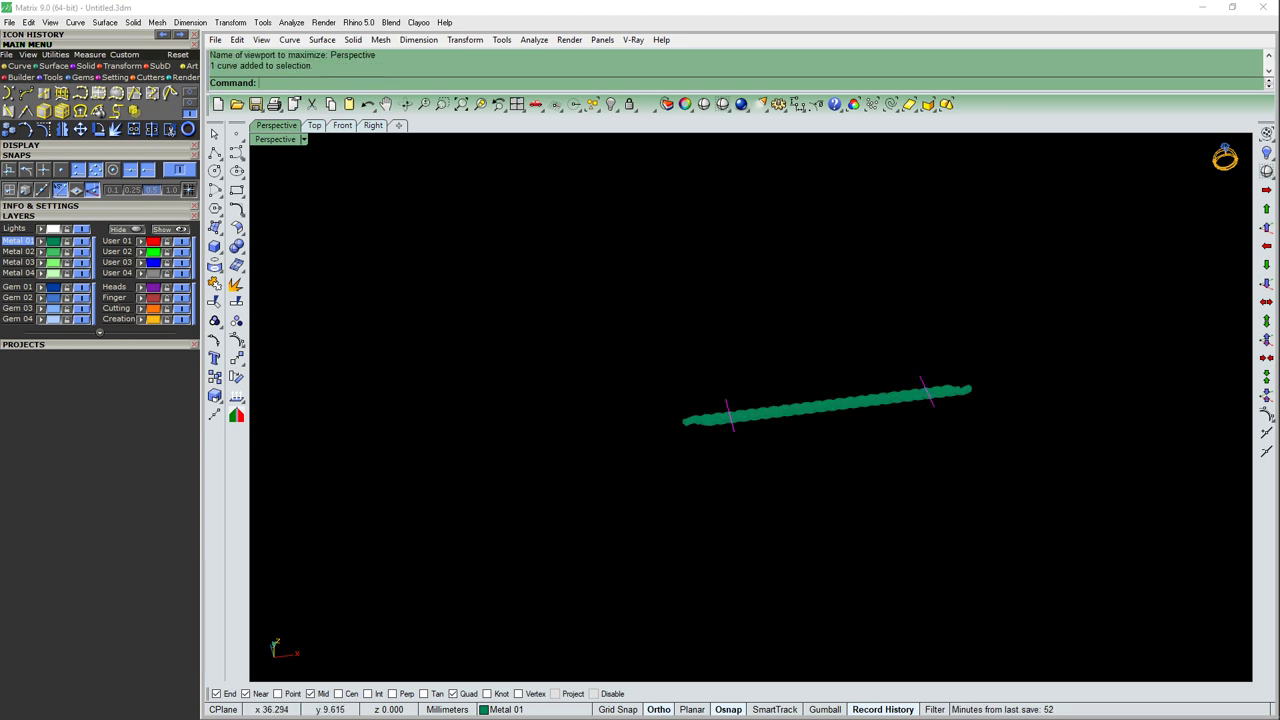
pyautogui.scroll(3, 760, 400)
pyautogui.press('Return')
pyautogui.scroll(3, 660, 400)
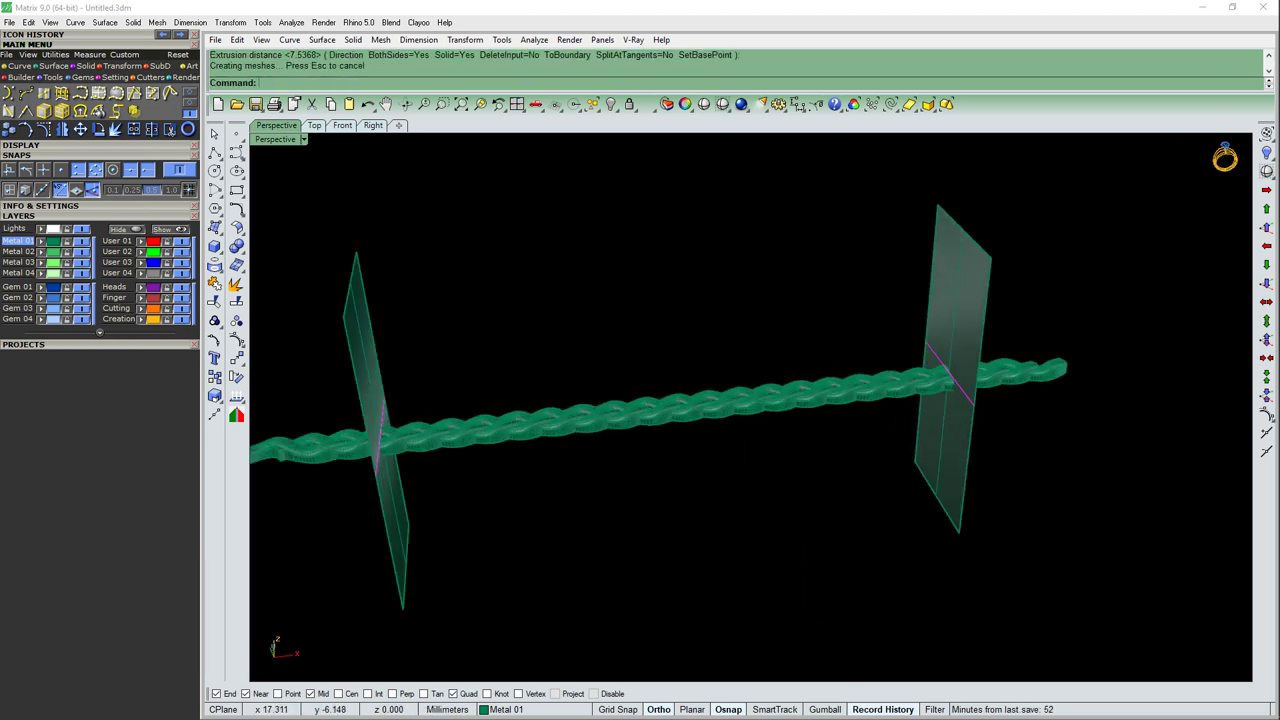
pyautogui.press('Delete')
# Step: BooleanSplit the braid with the two cutting planes
pyautogui.write('B')
pyautogui.press('Return')
pyautogui.scroll(-3, 700, 410)
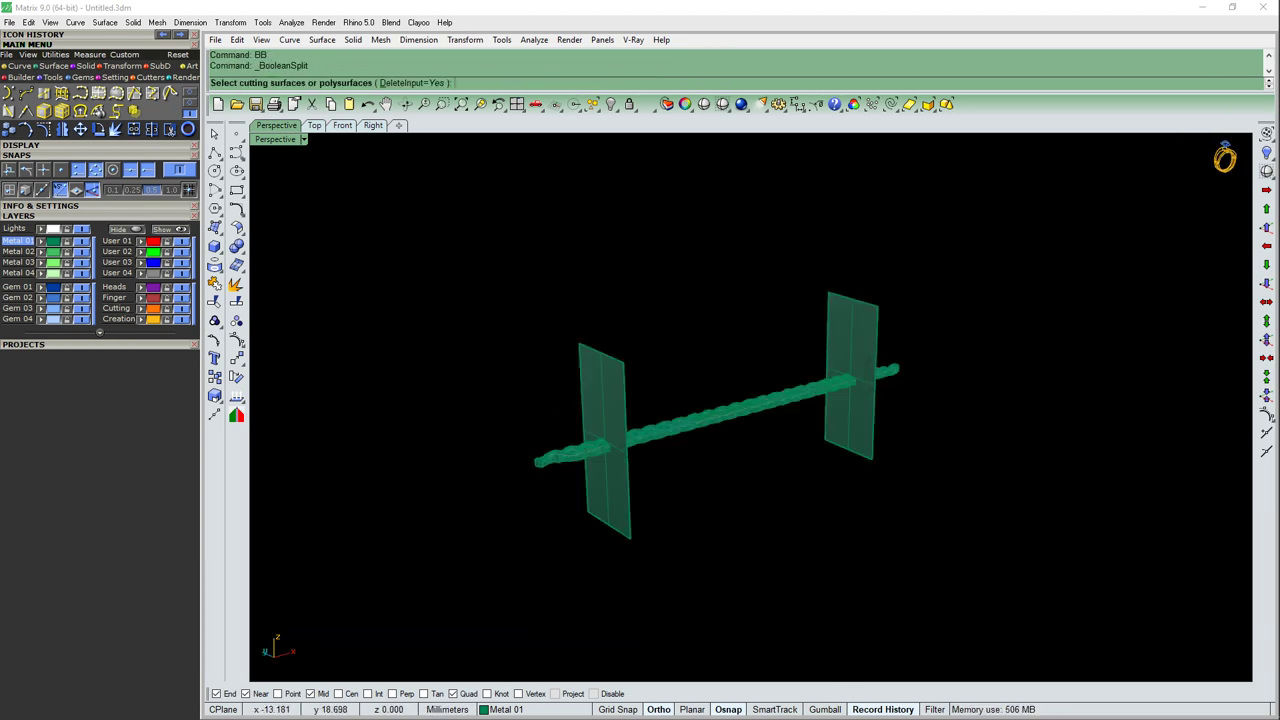
pyautogui.click(852, 330)
pyautogui.press('Return')
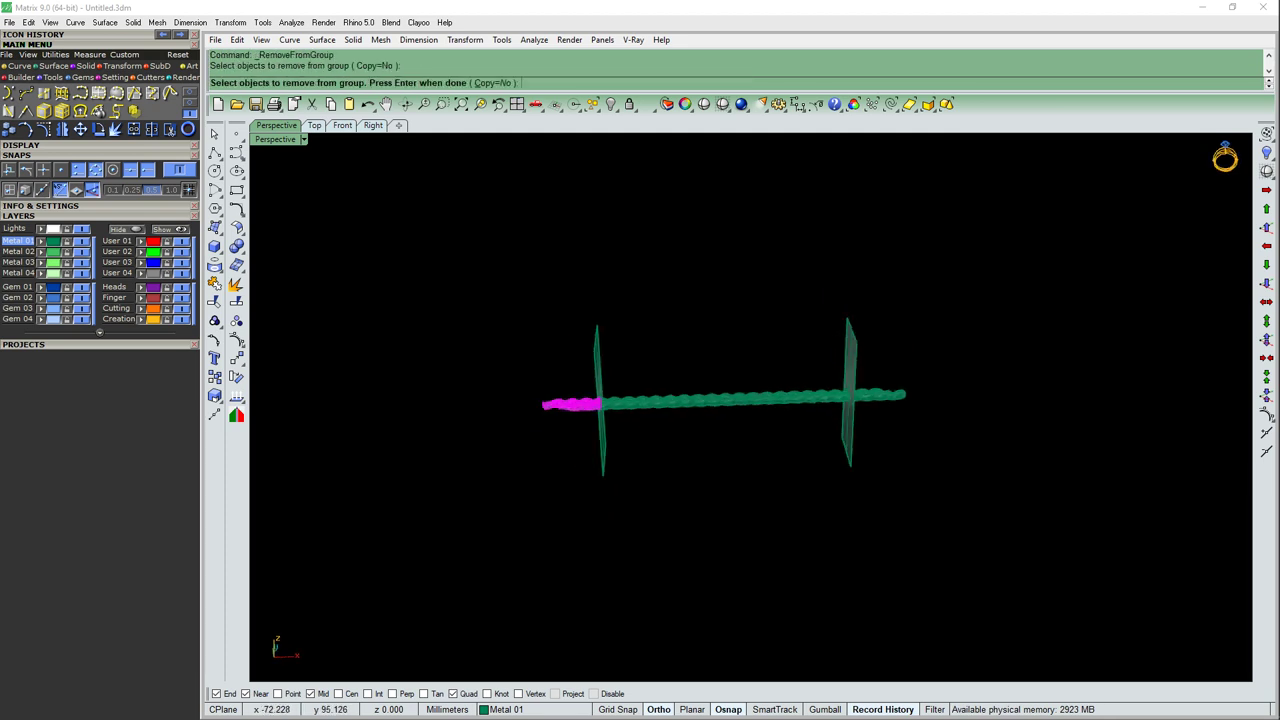
# Step: Delete the cut-off ends and planes, then unhide the circle and dimension
pyautogui.moveTo(757, 272); pyautogui.dragTo(1002, 548)
pyautogui.press('Return')
pyautogui.press('Delete')
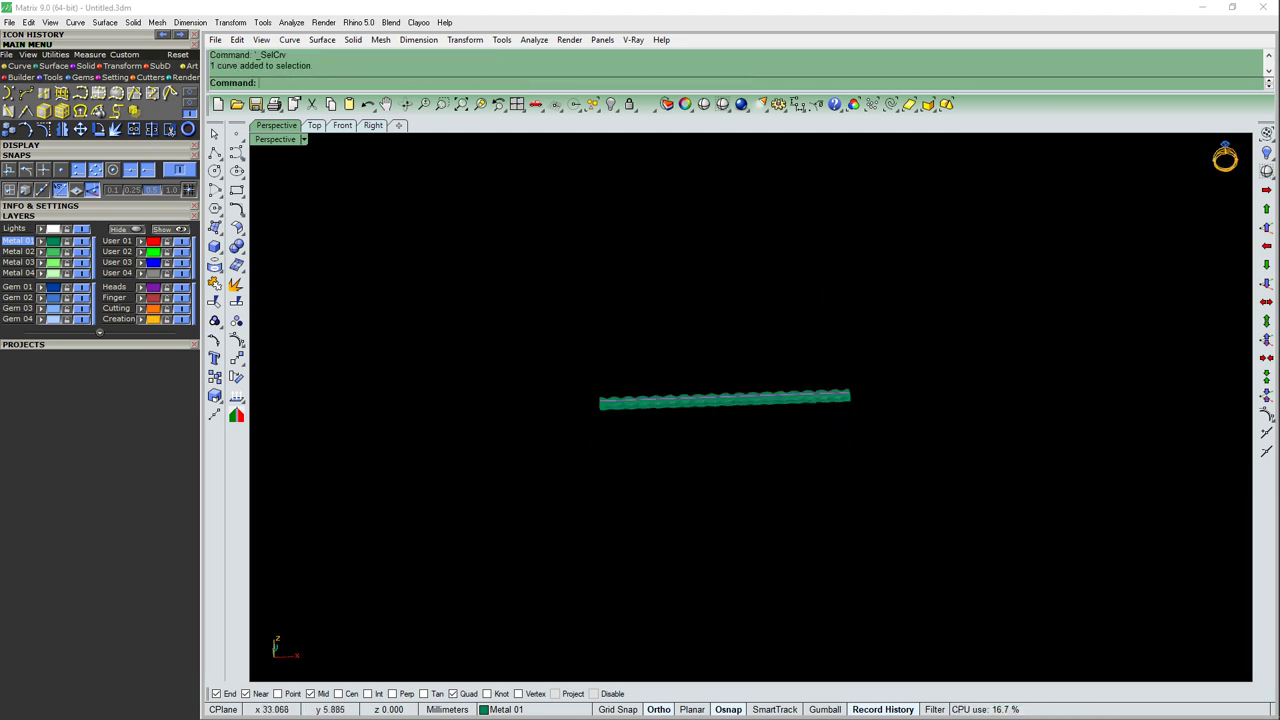
pyautogui.write('UH')
pyautogui.press('Return')
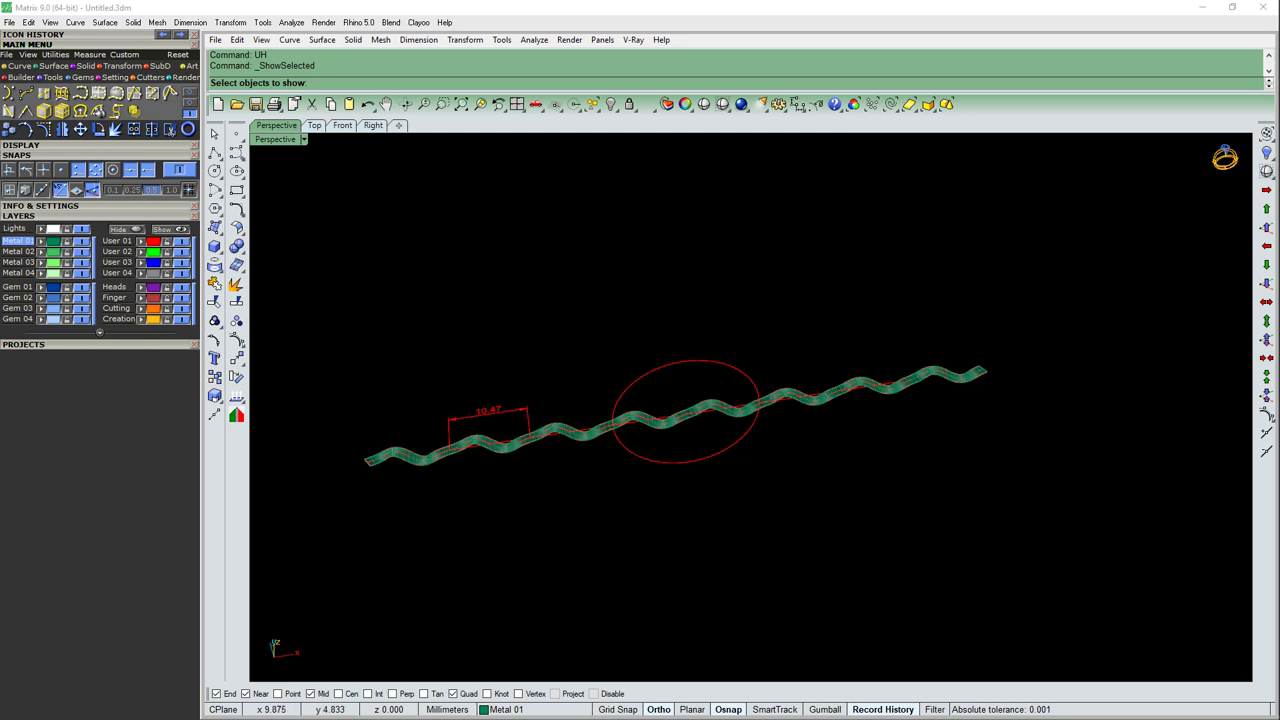
# Step: In wireframe, flow the braid from the straight base line onto the ring circle
pyautogui.hotkey('ctrl', 'a')
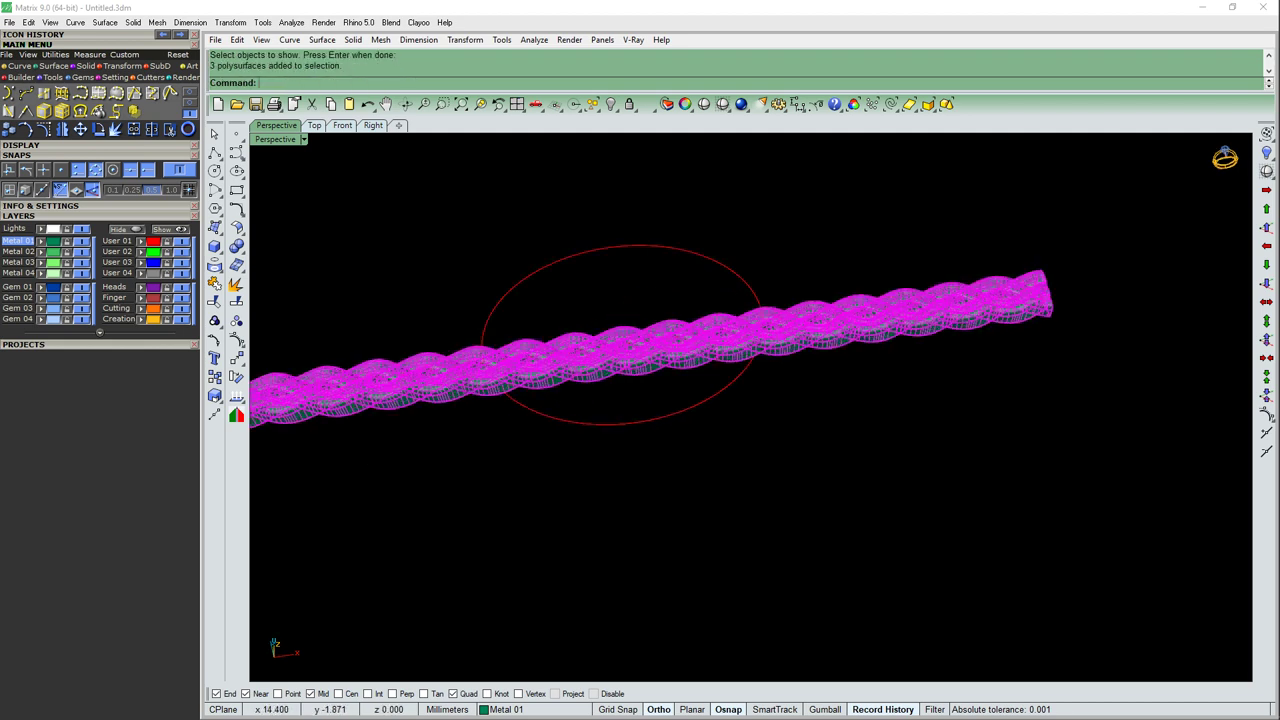
pyautogui.press('Return')
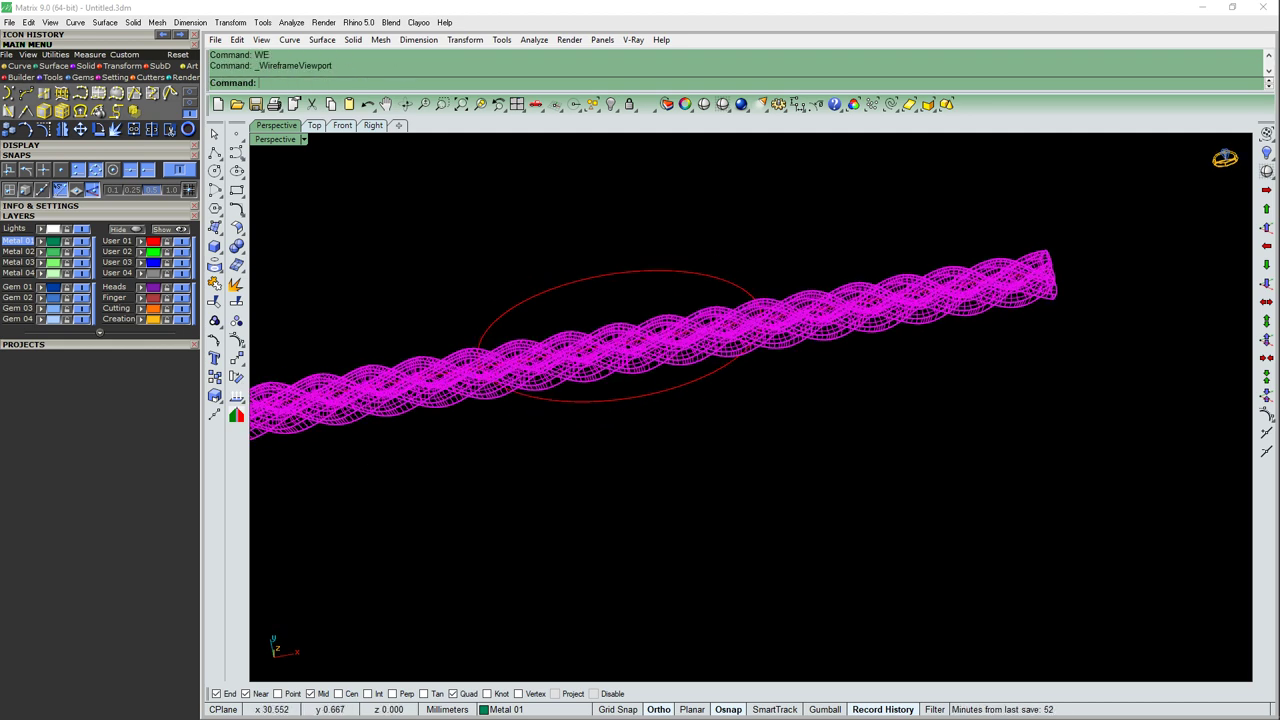
pyautogui.write('FC')
pyautogui.press('Return')
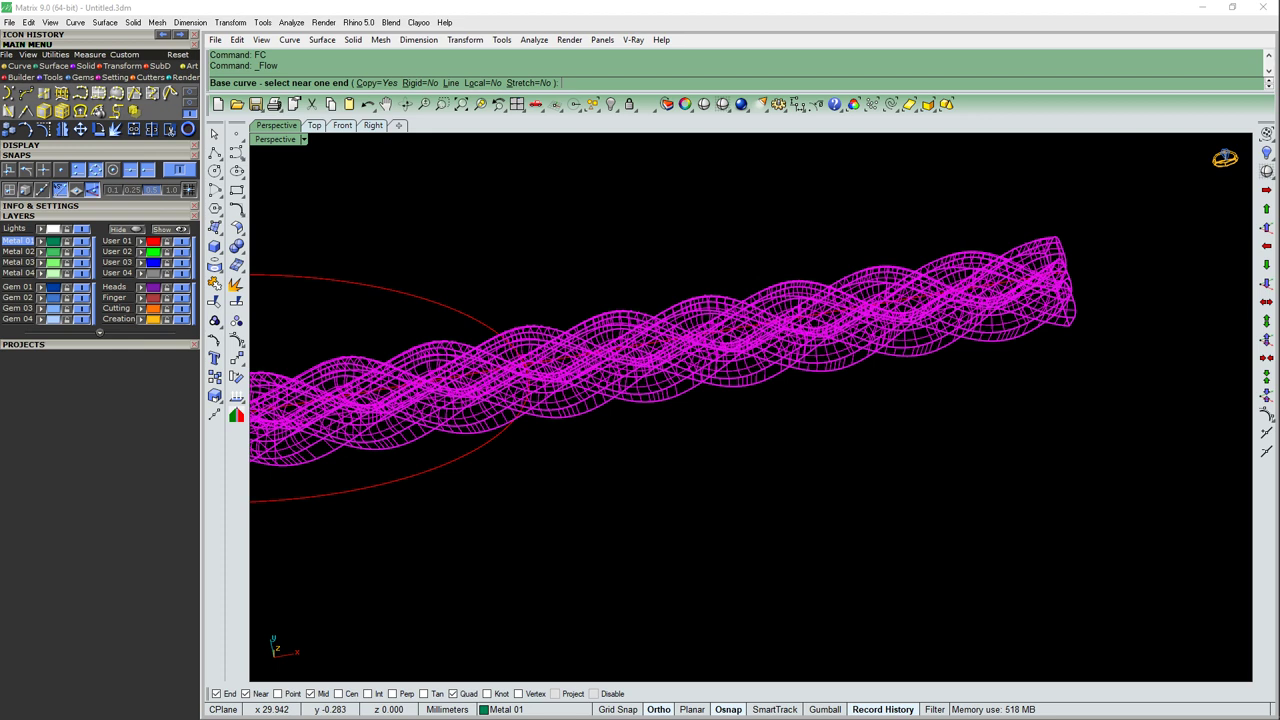
pyautogui.click(1000, 300)
pyautogui.scroll(-5, 750, 360)
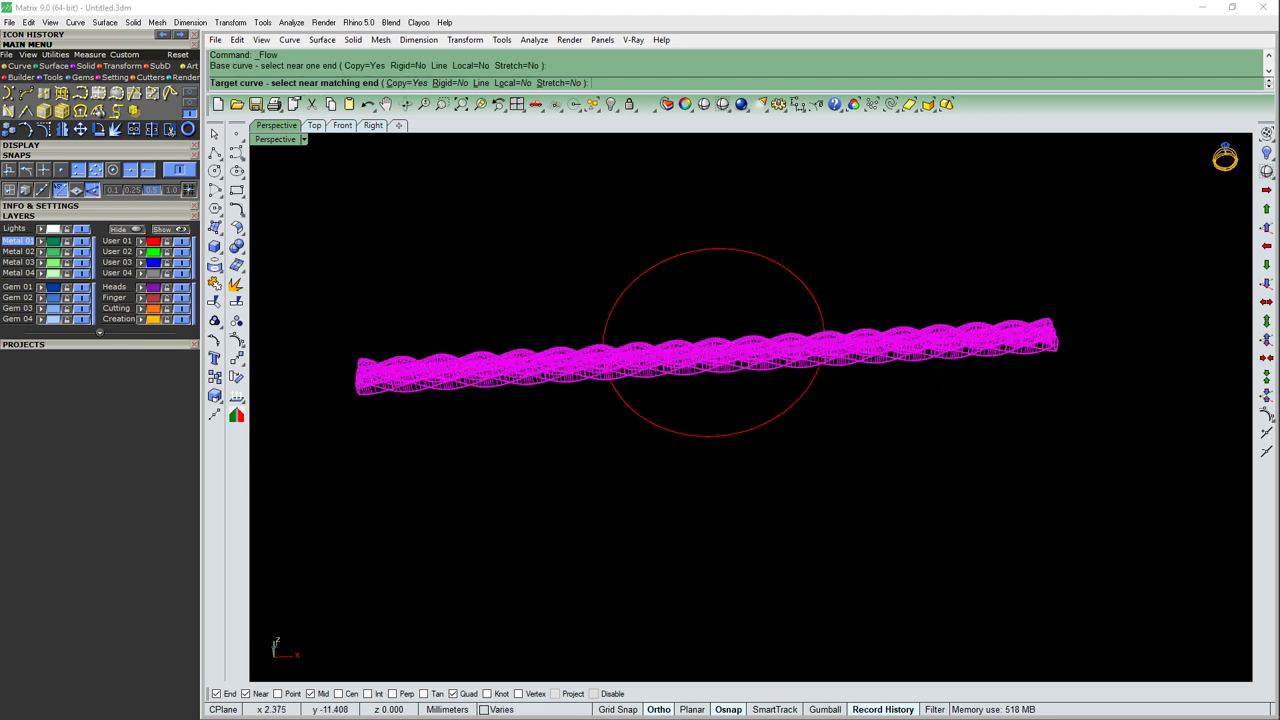
pyautogui.click(713, 435)
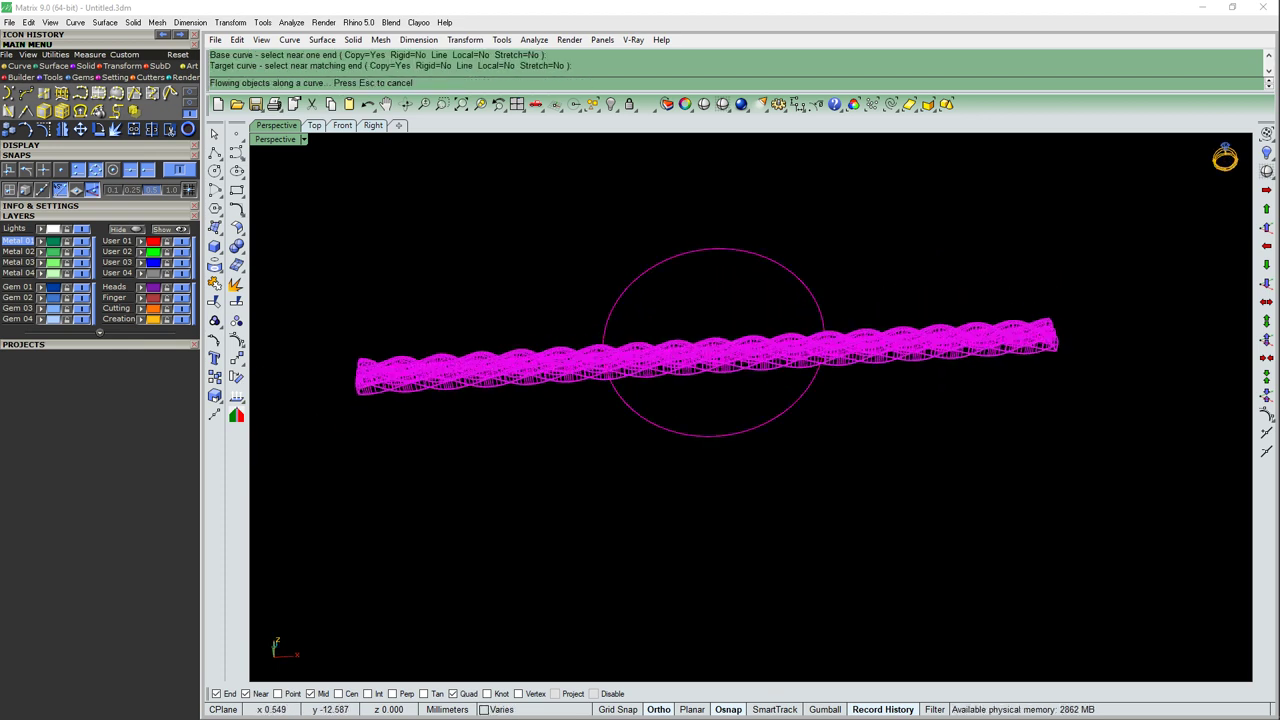
# Step: Hide the original straight braid and base curve, then display the ring in Plastic shading
pyautogui.write('H')
pyautogui.press('Return')
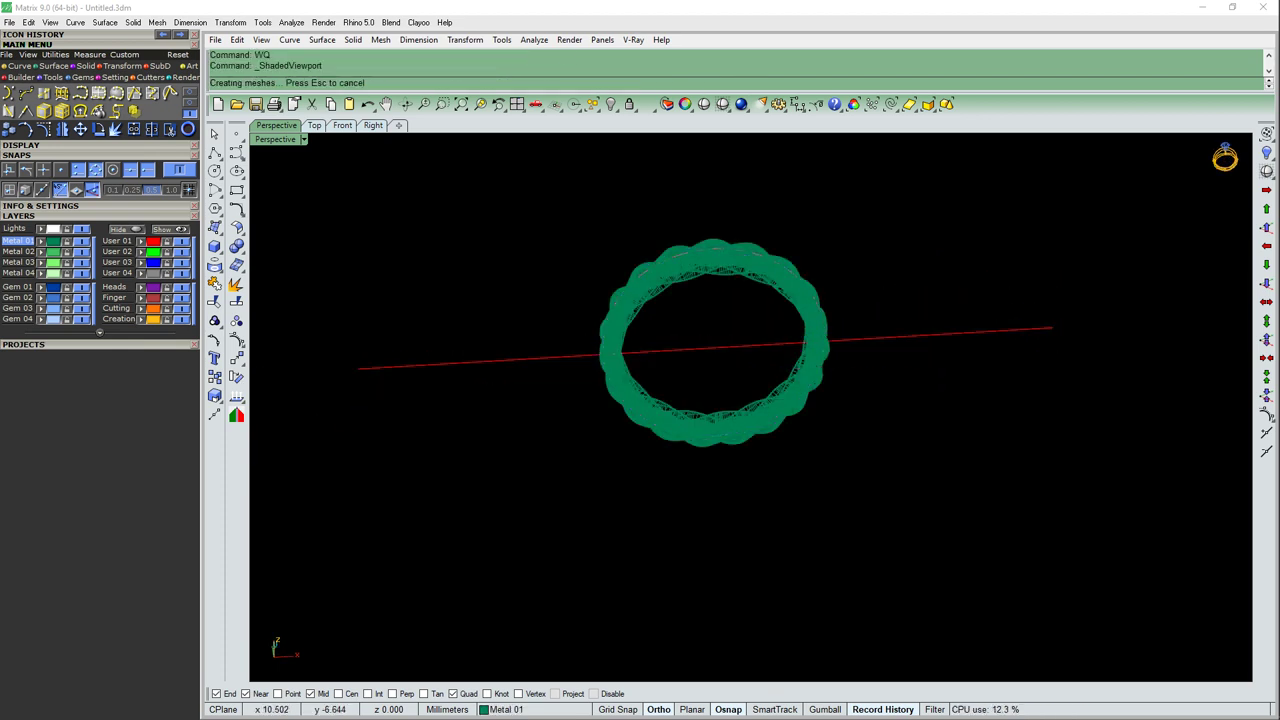
pyautogui.click(950, 333)
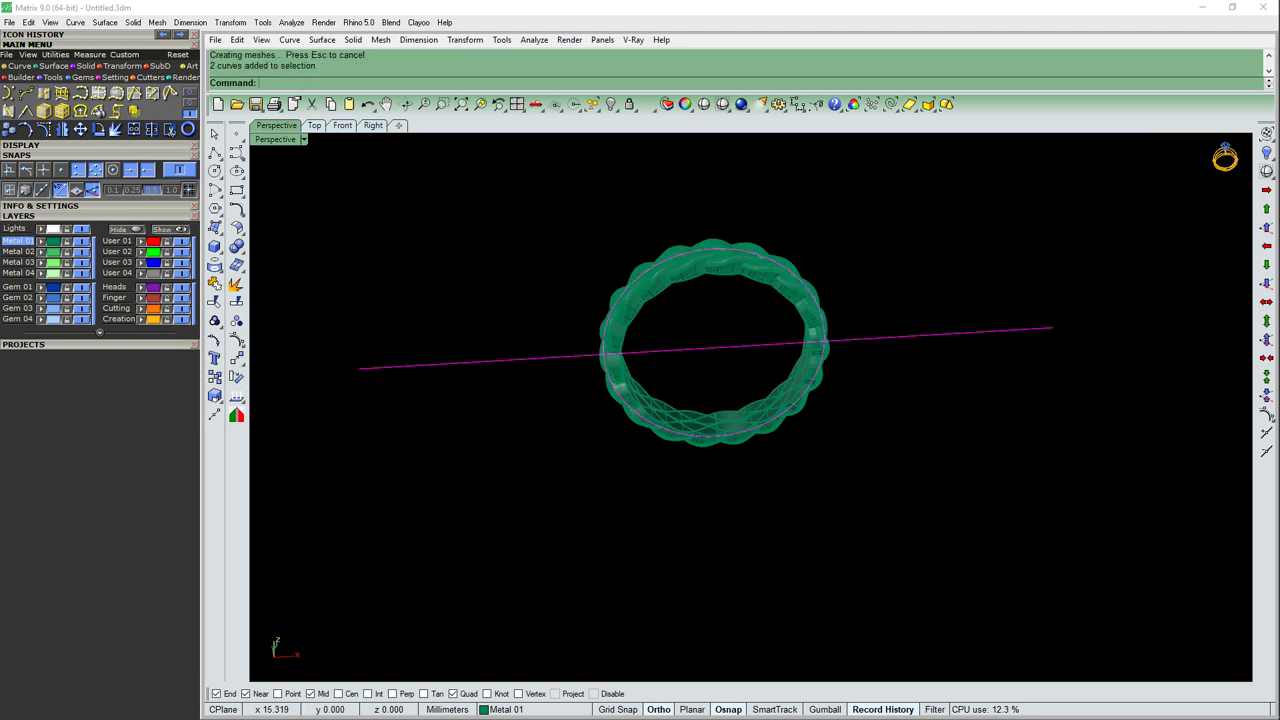
pyautogui.write('H')
pyautogui.press('Return')
pyautogui.moveTo(700, 500); pyautogui.dragTo(760, 420, button='right')
pyautogui.click(704, 104)
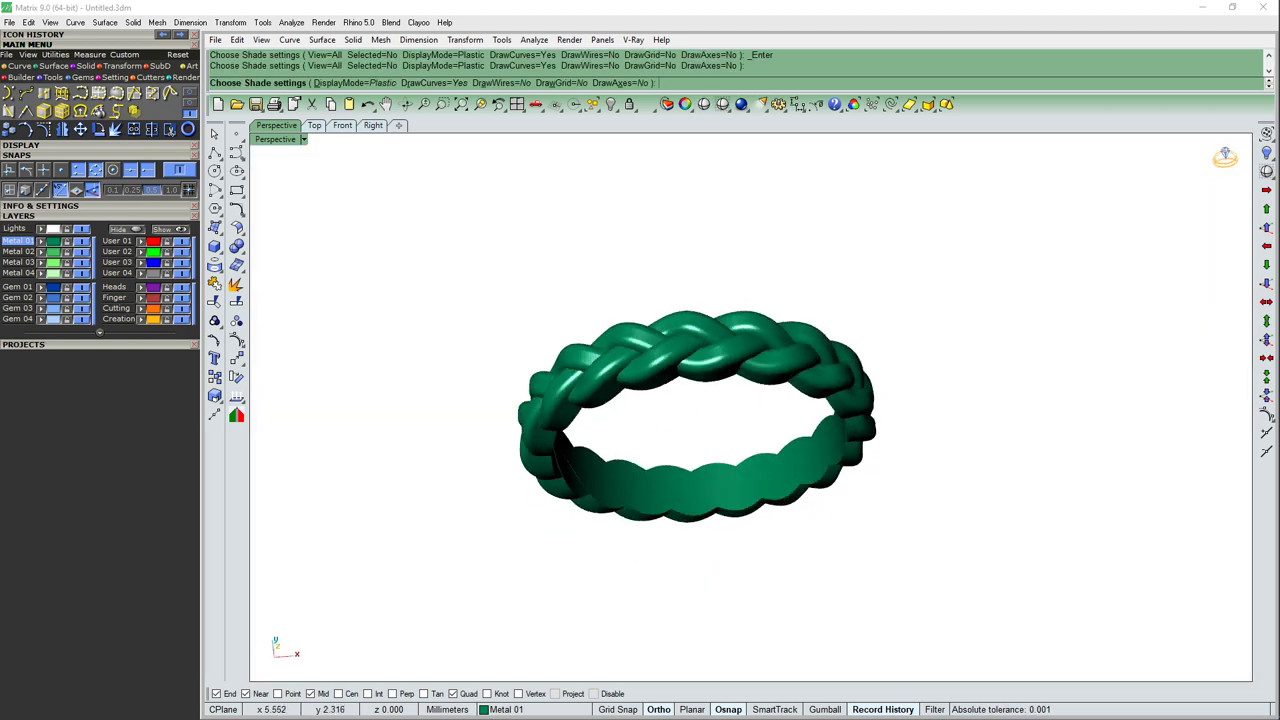